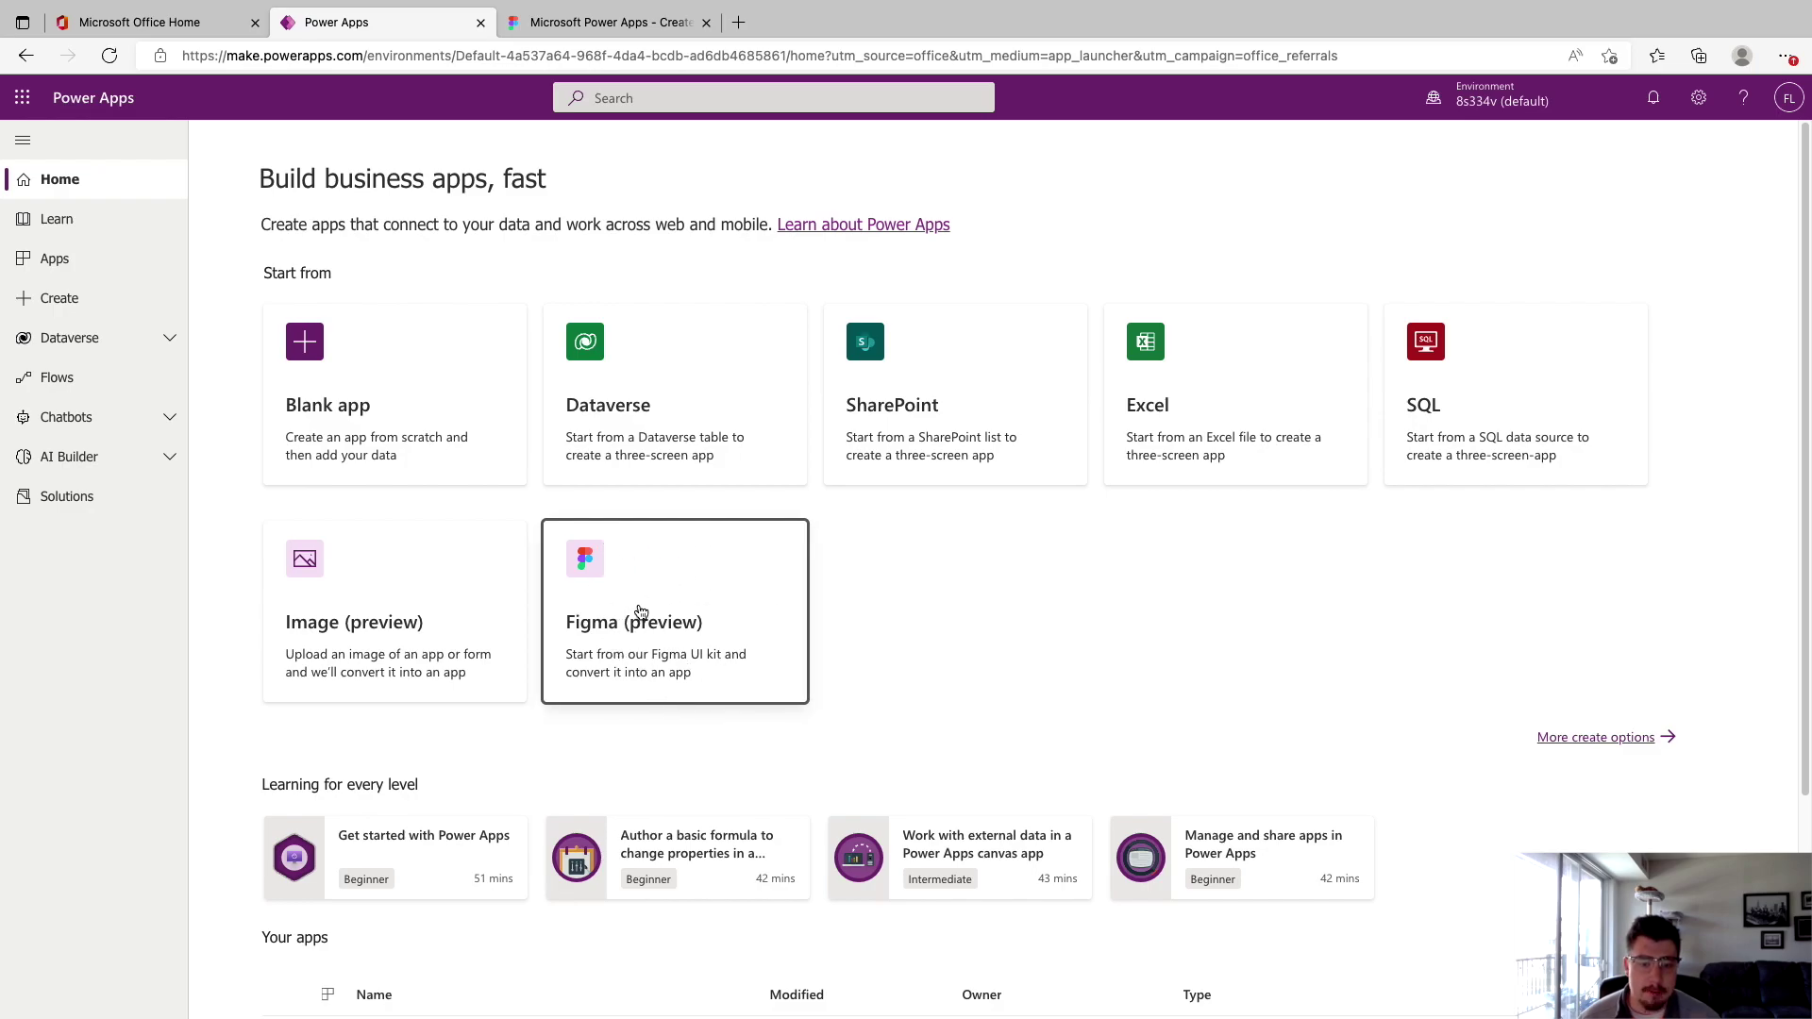
Step: Start a canvas app from the Figma (preview) card and open the Figma UI Kit link
left_click(674, 578)
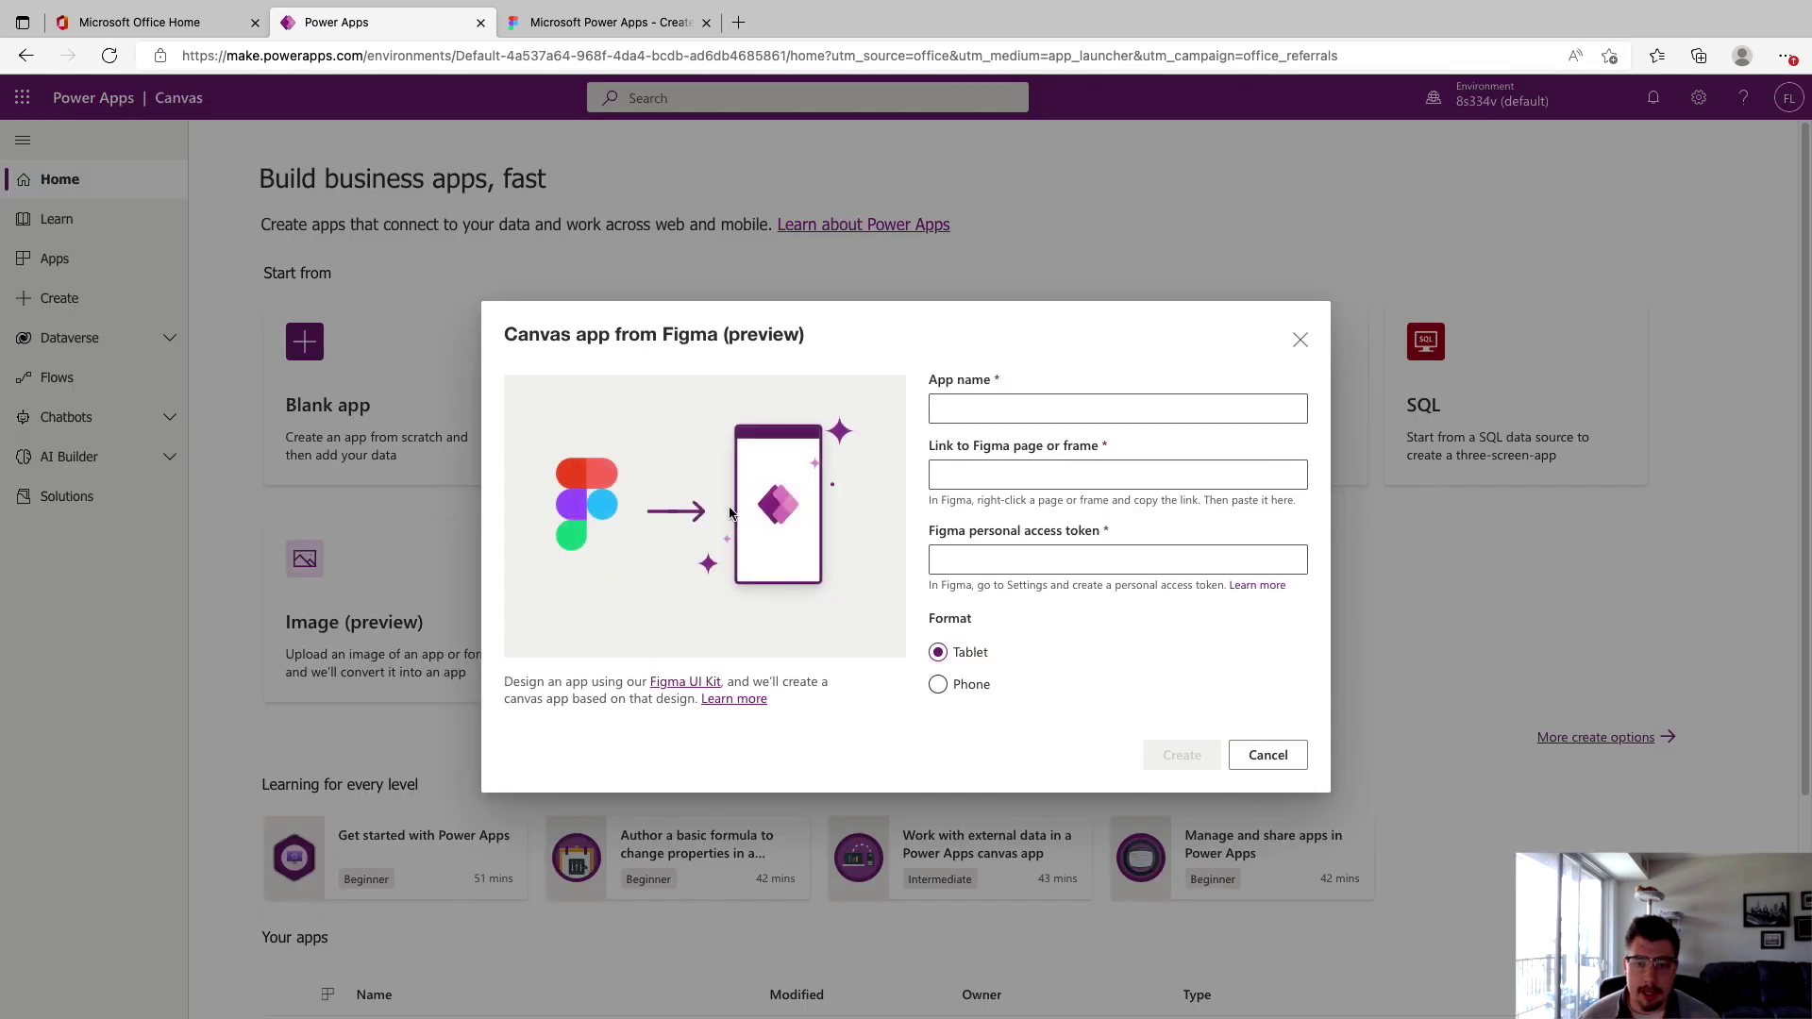
left_click(684, 680)
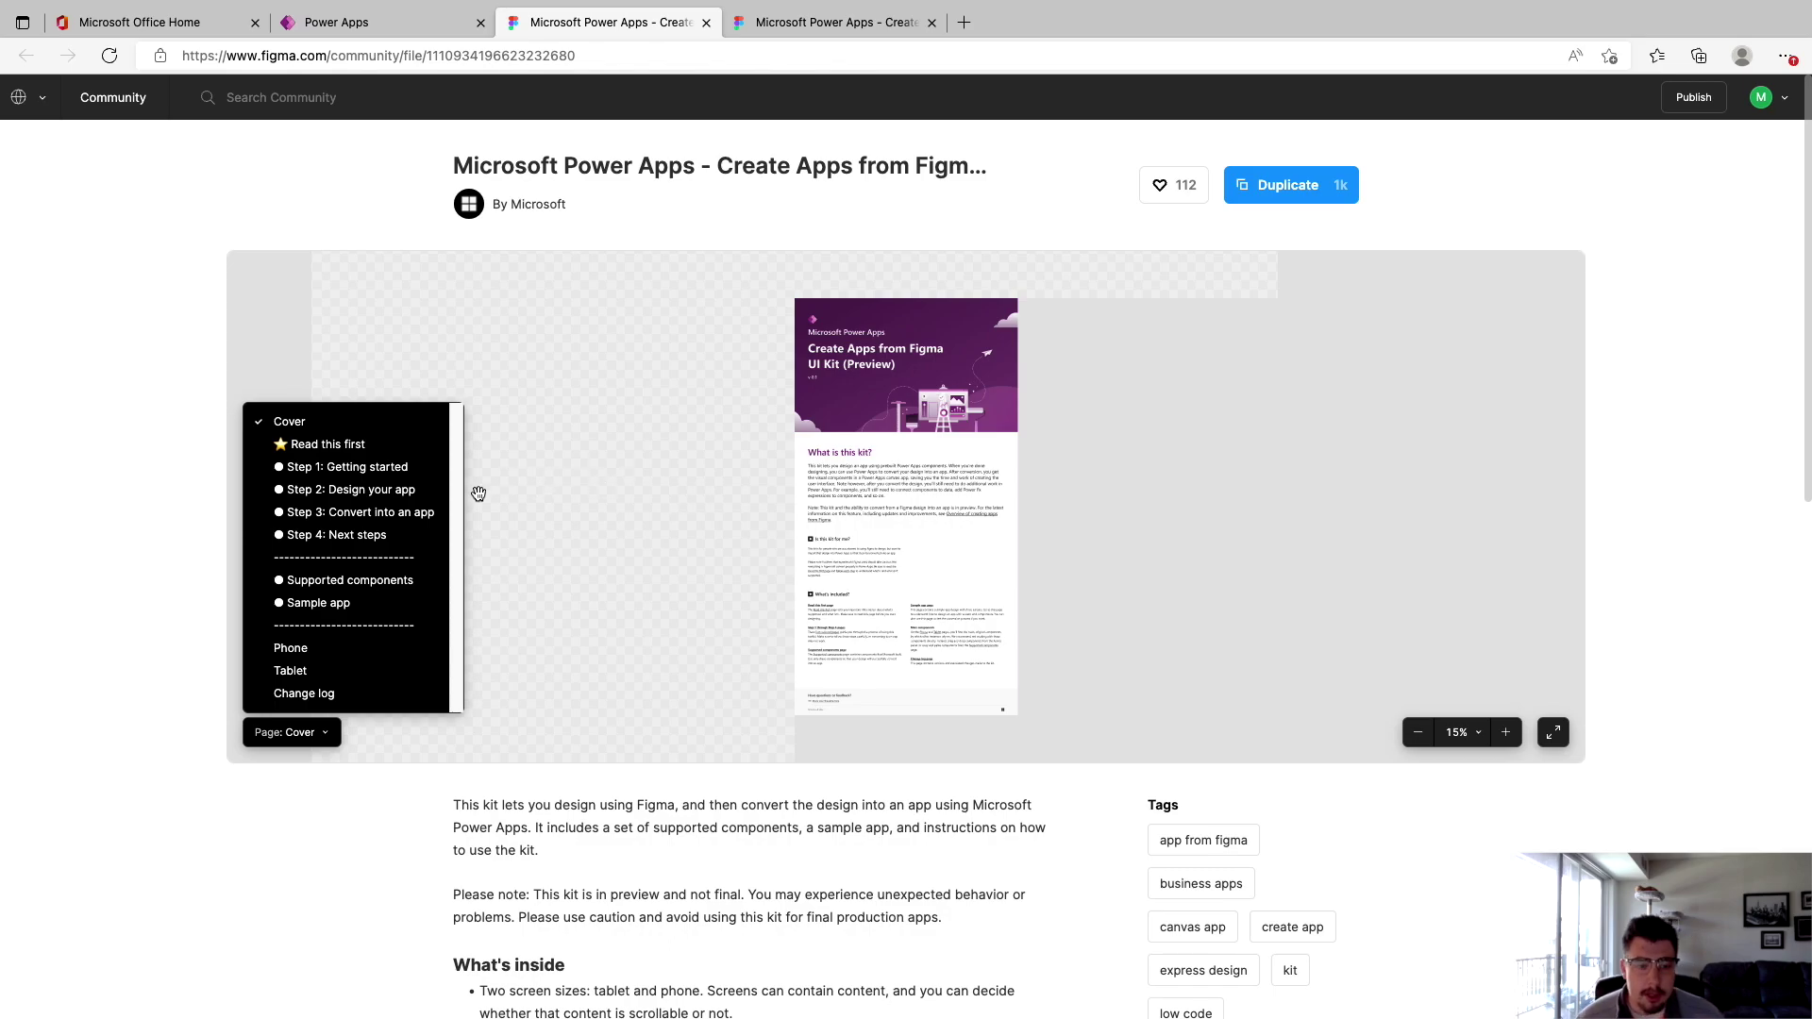
Step: Open the kit's Step 1: Getting started page in fullscreen preview and read the unsupported-features list
left_click(346, 467)
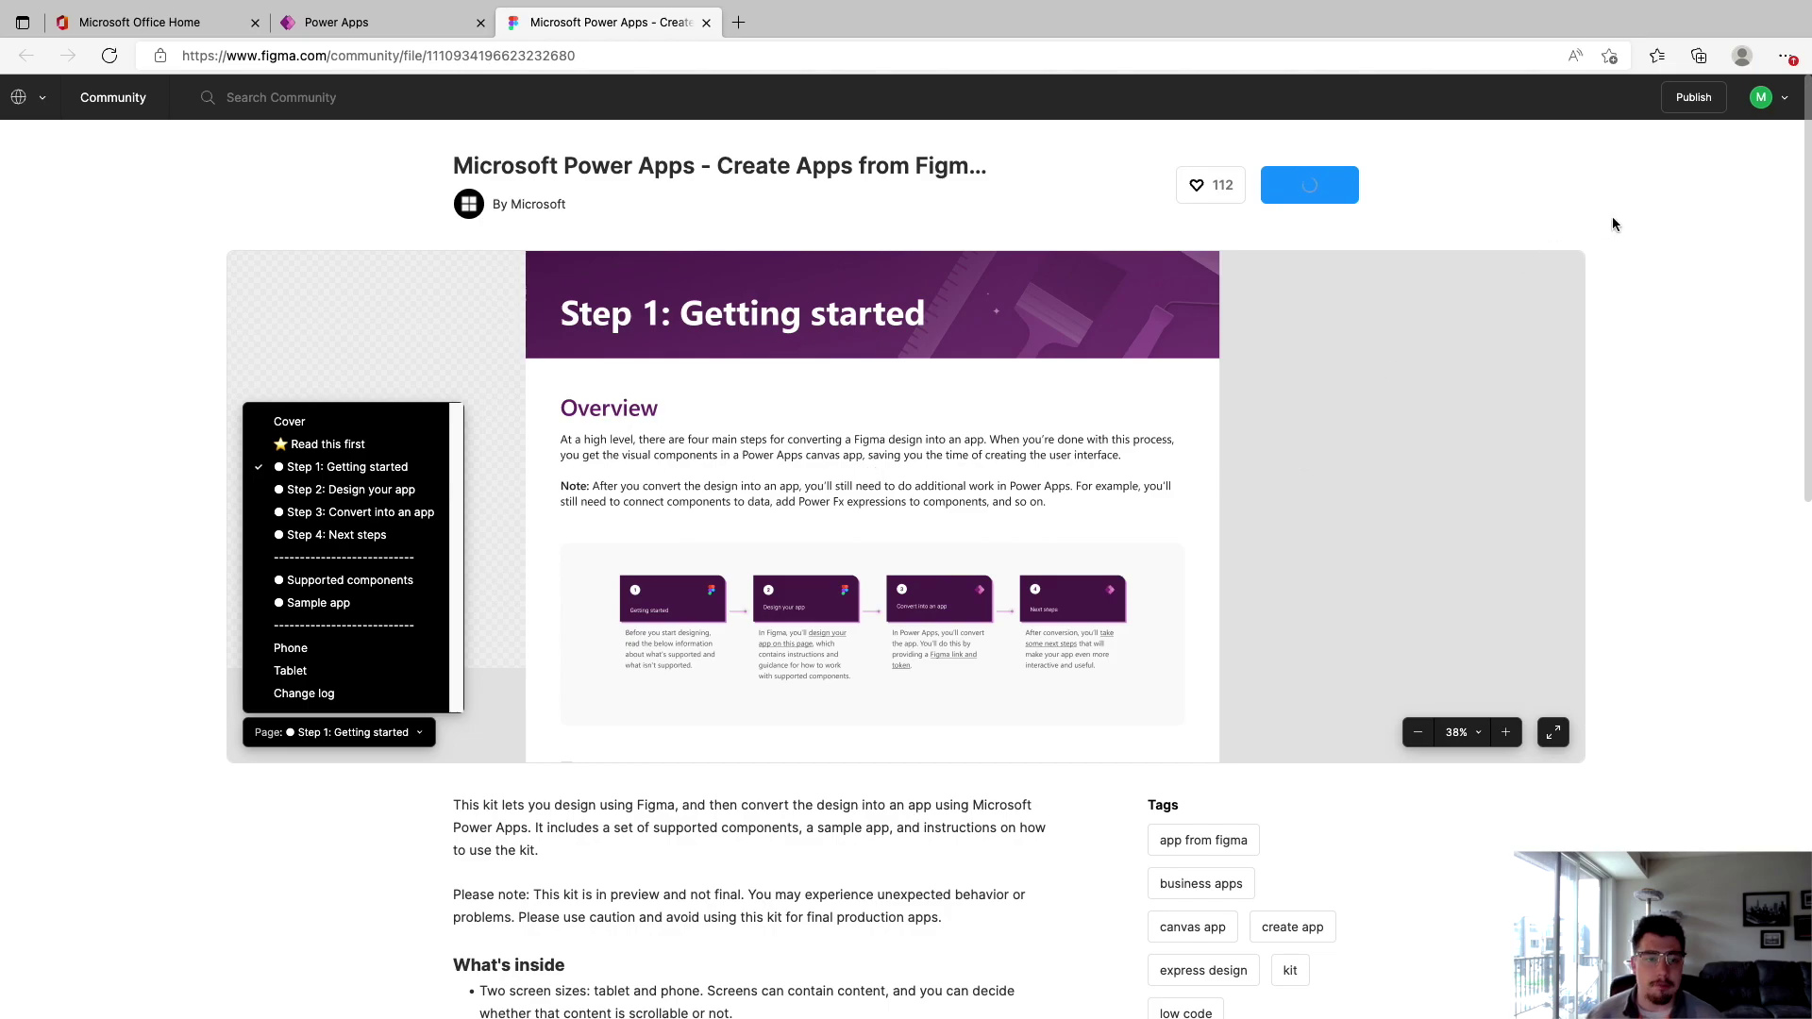
key("Escape")
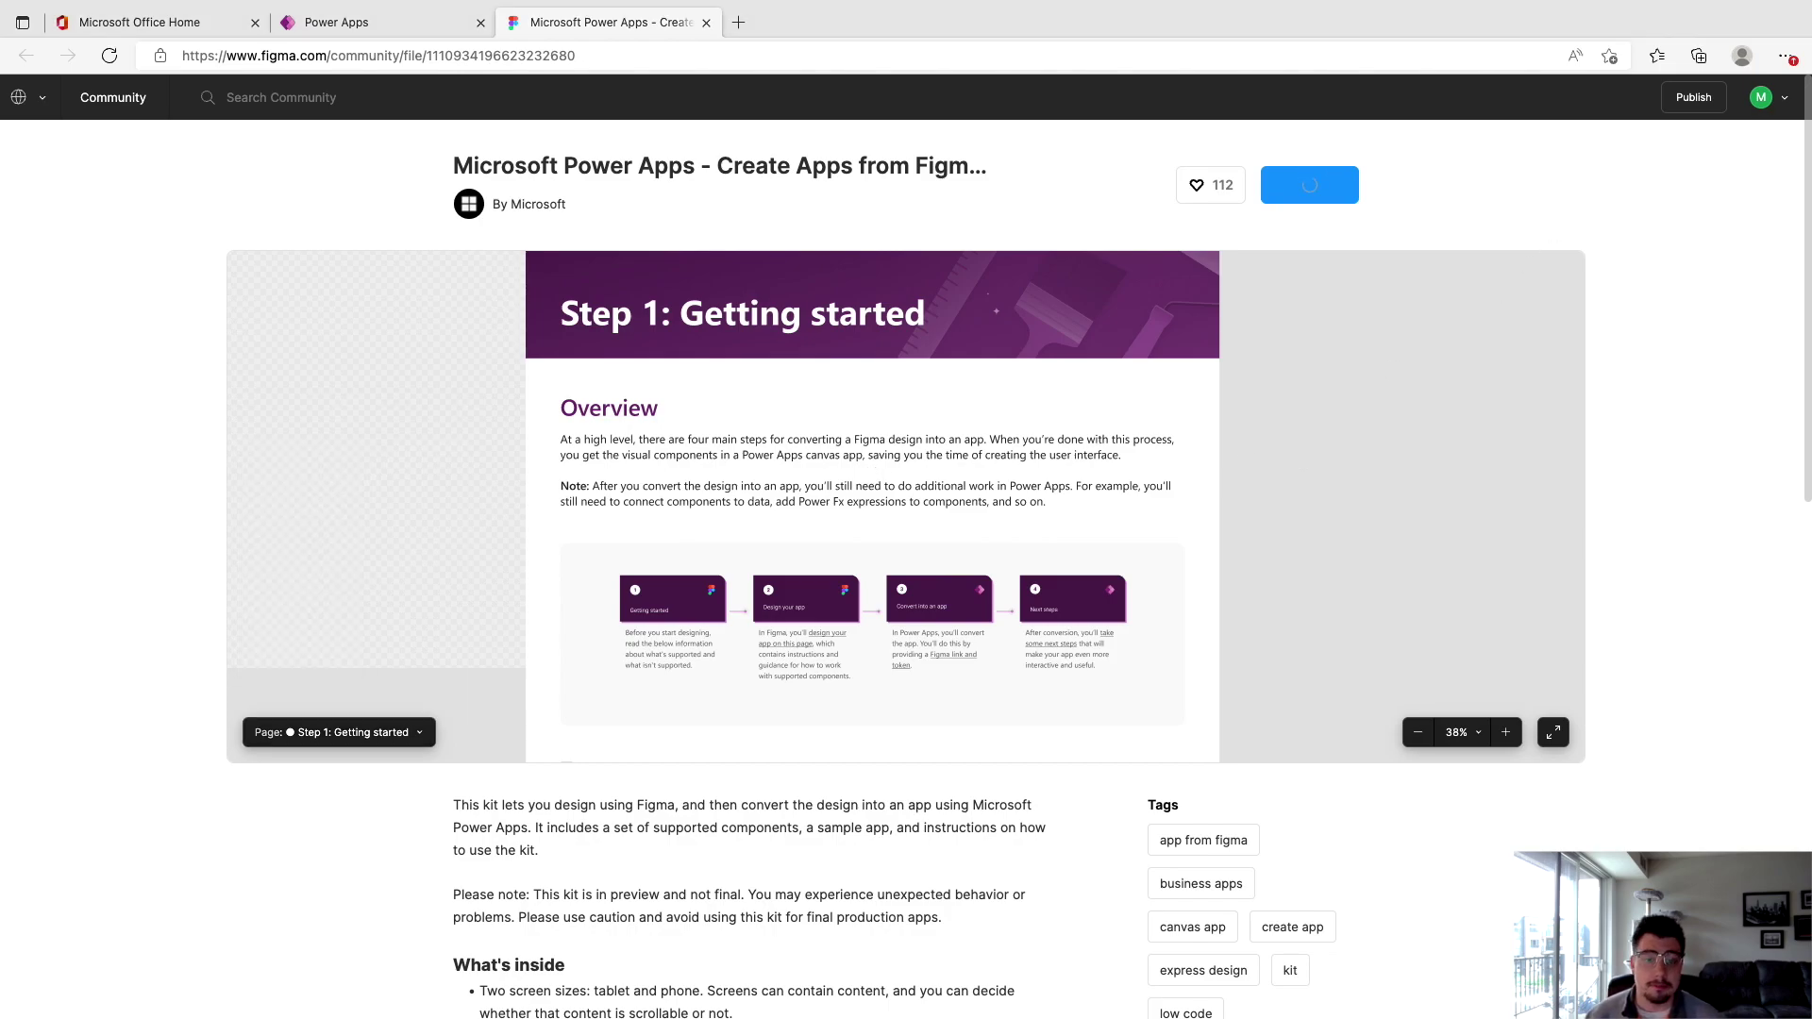
left_click(1058, 418)
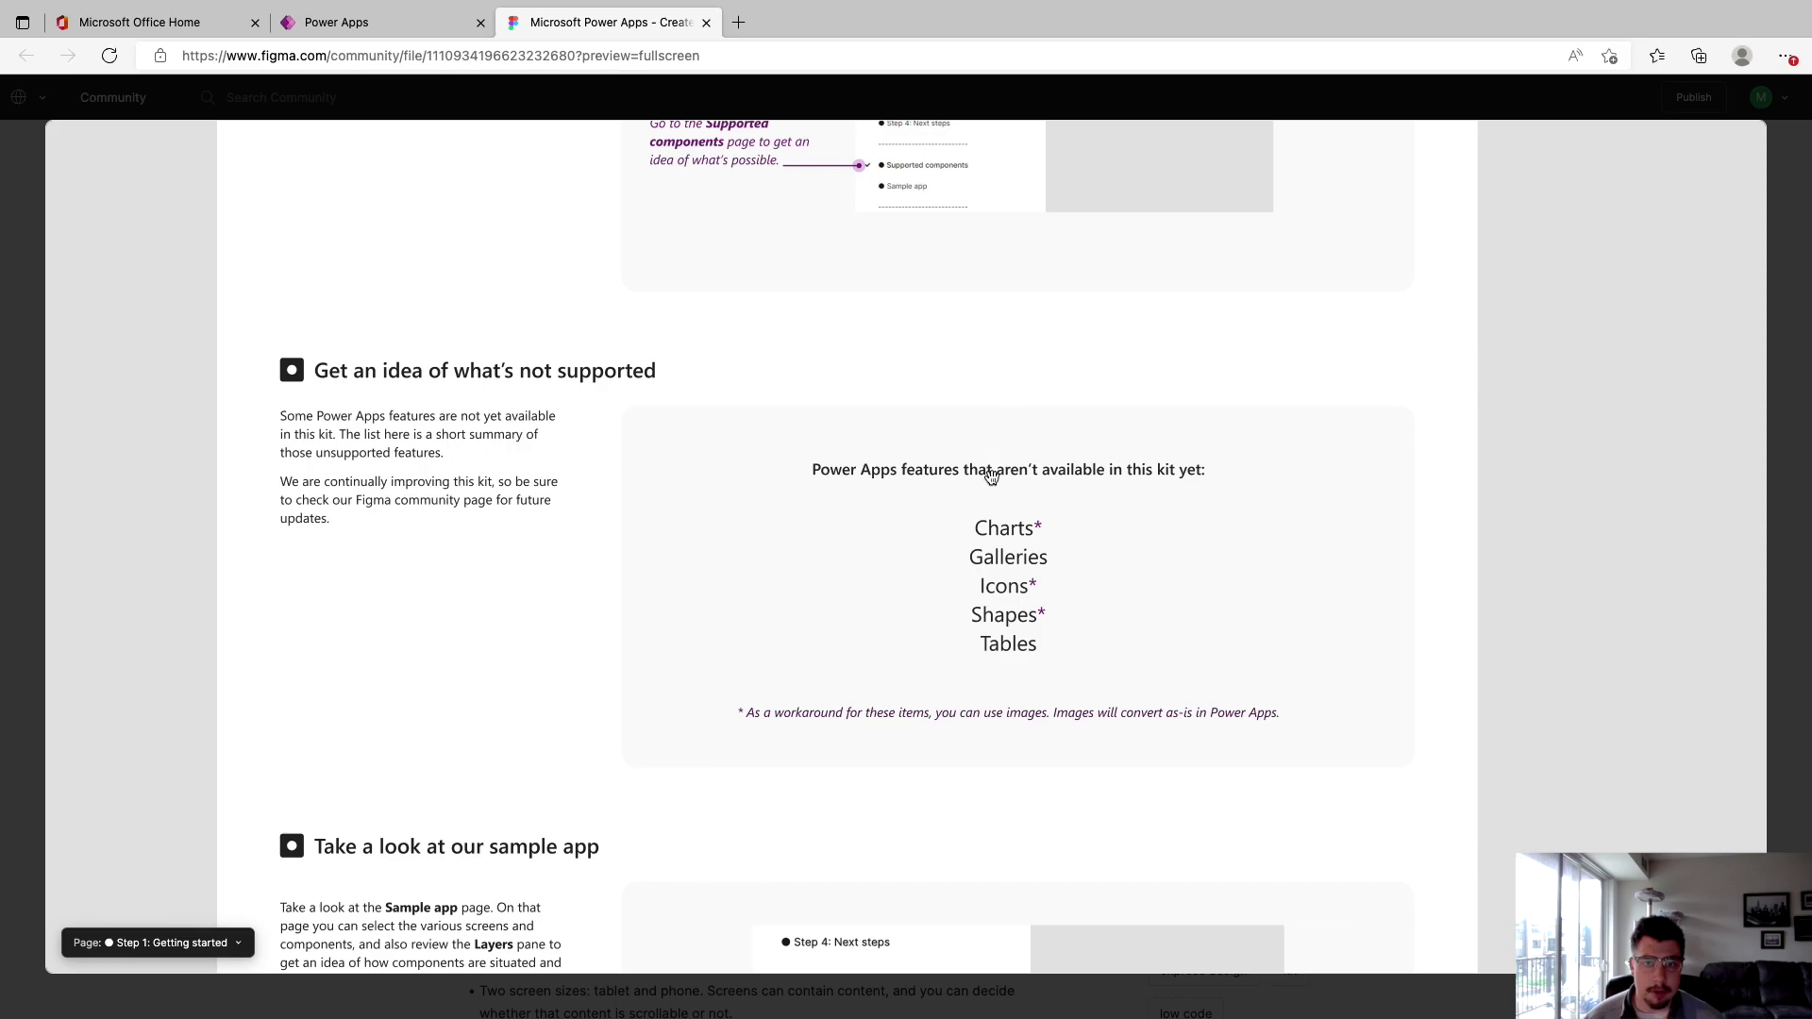
scroll(988, 470, "down", 2)
left_click_drag(906, 453, 916, 605)
key("Escape")
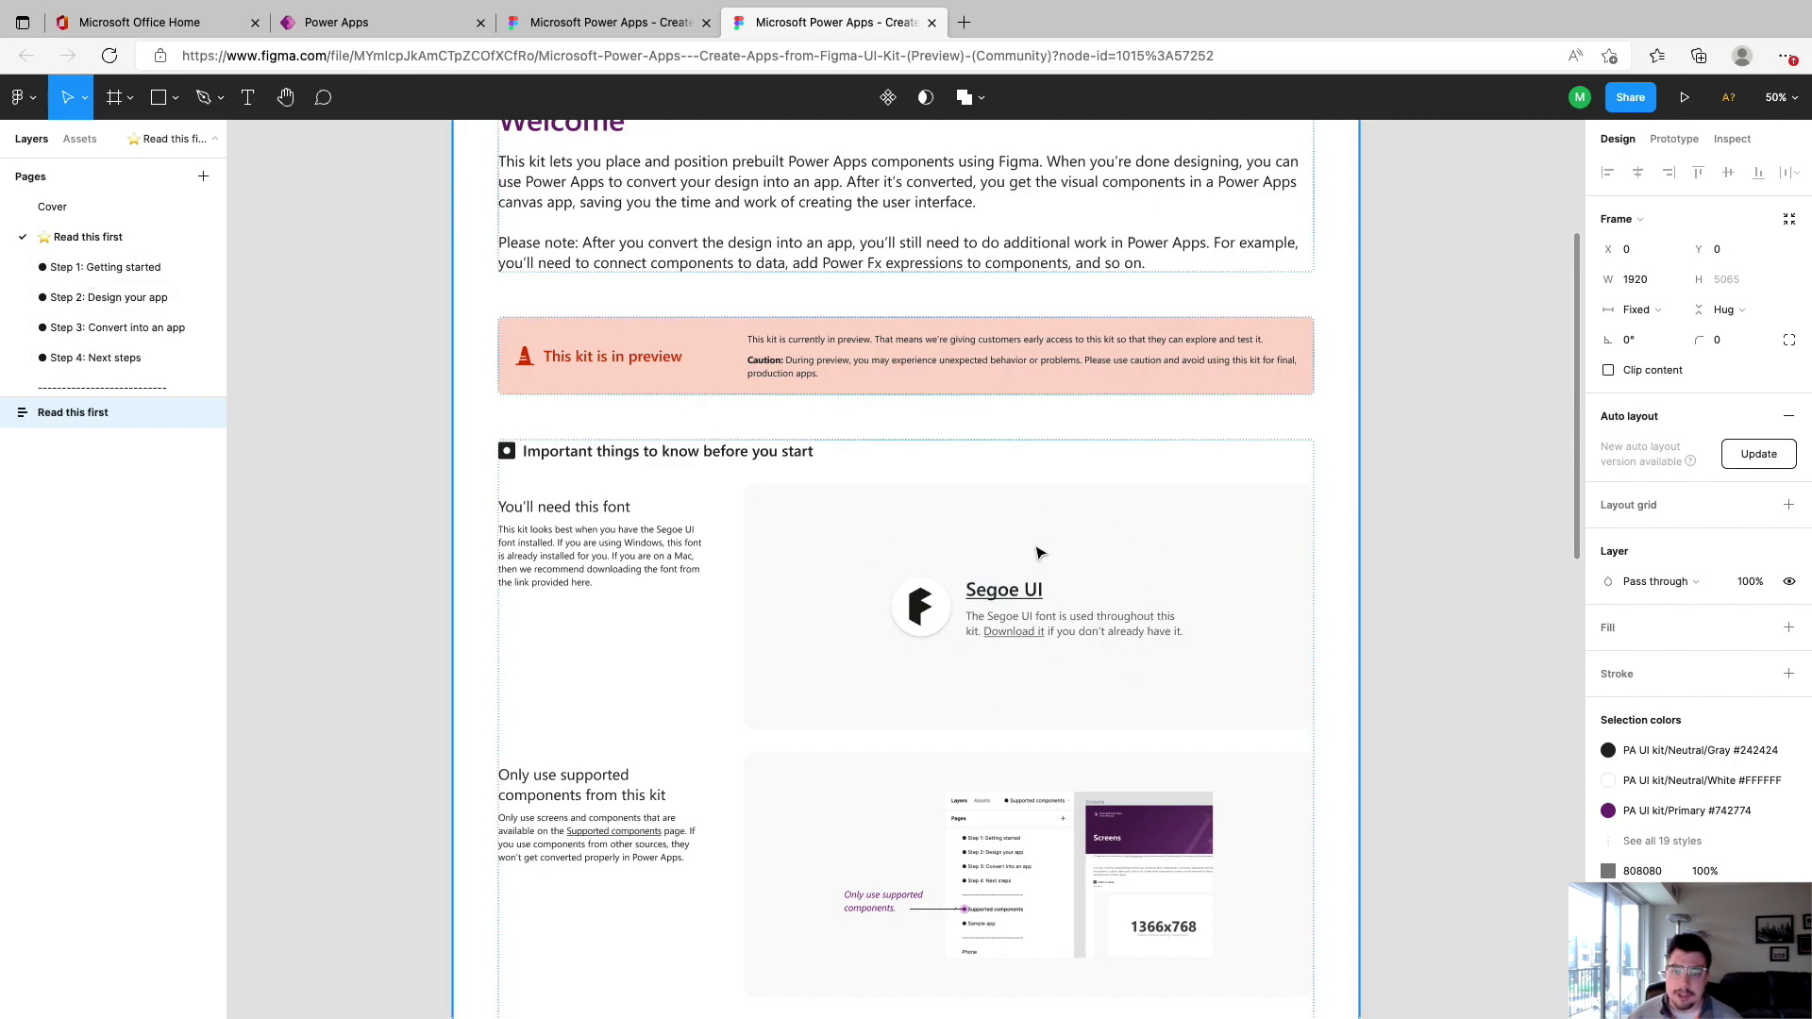
Step: Scroll through the duplicated kit's Read this first page, then go to the Sample app page
scroll(1031, 483, "up", 3)
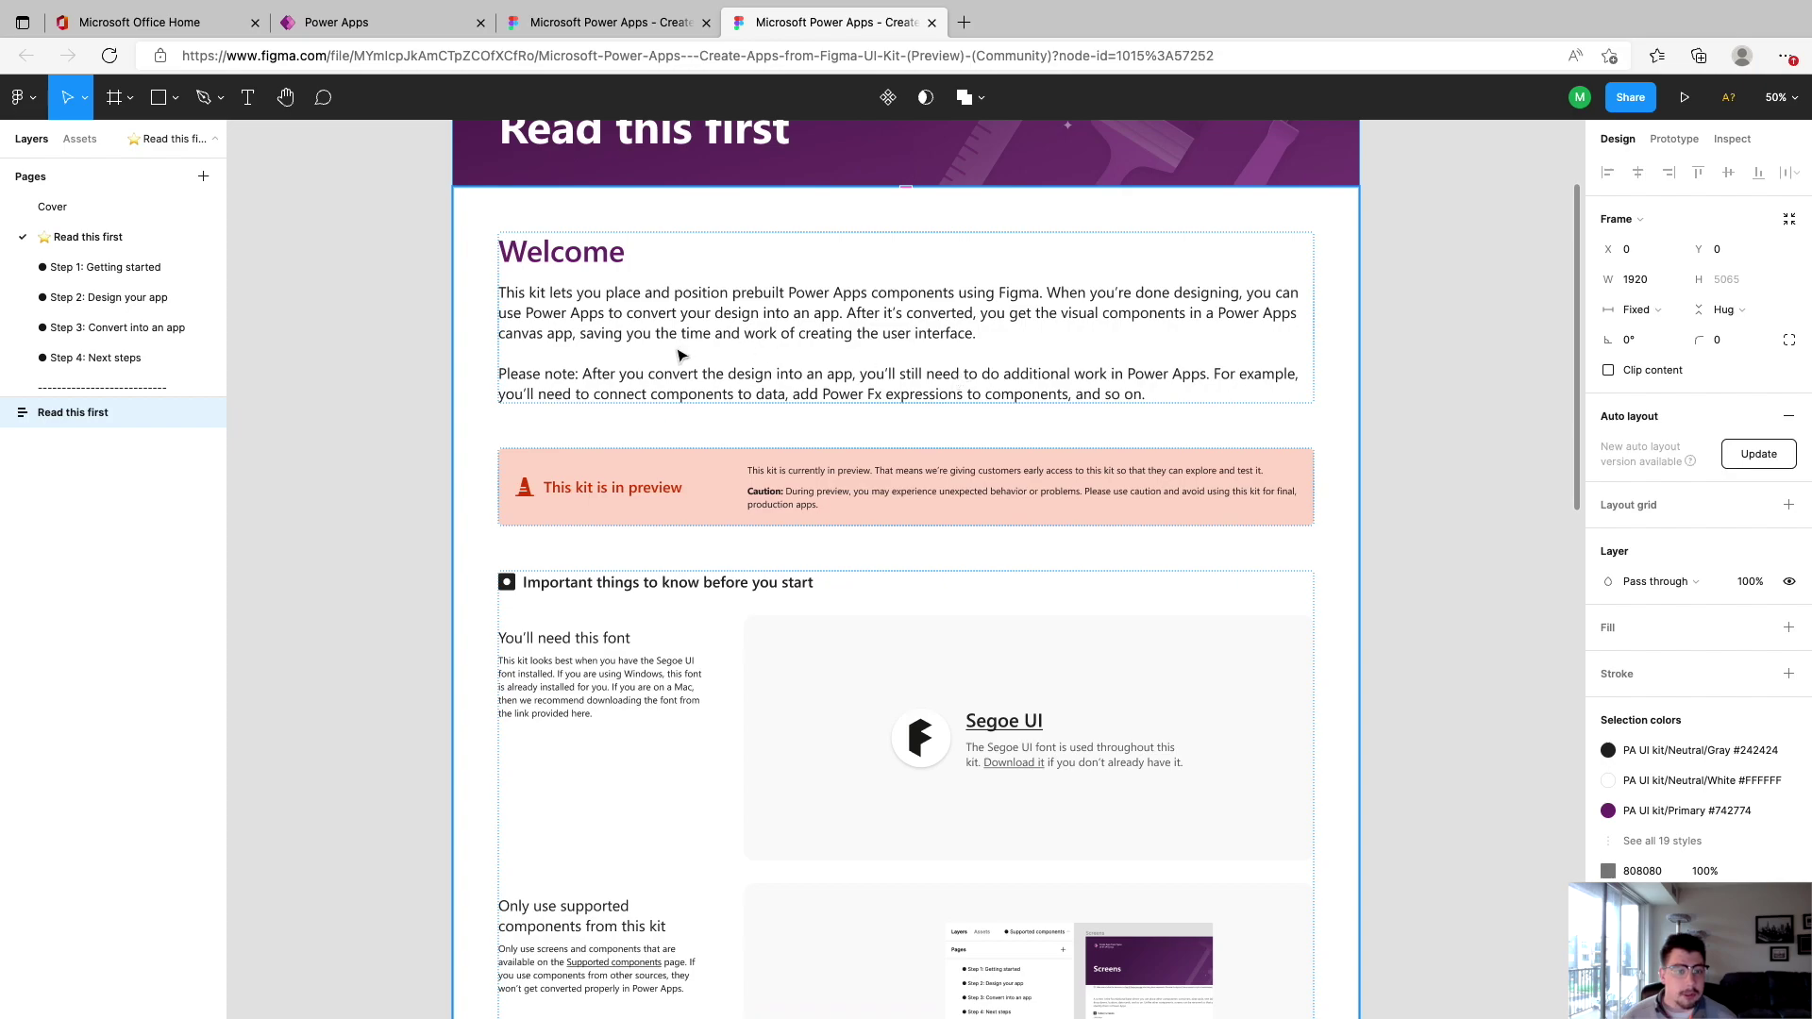
scroll(717, 363, "up", 2)
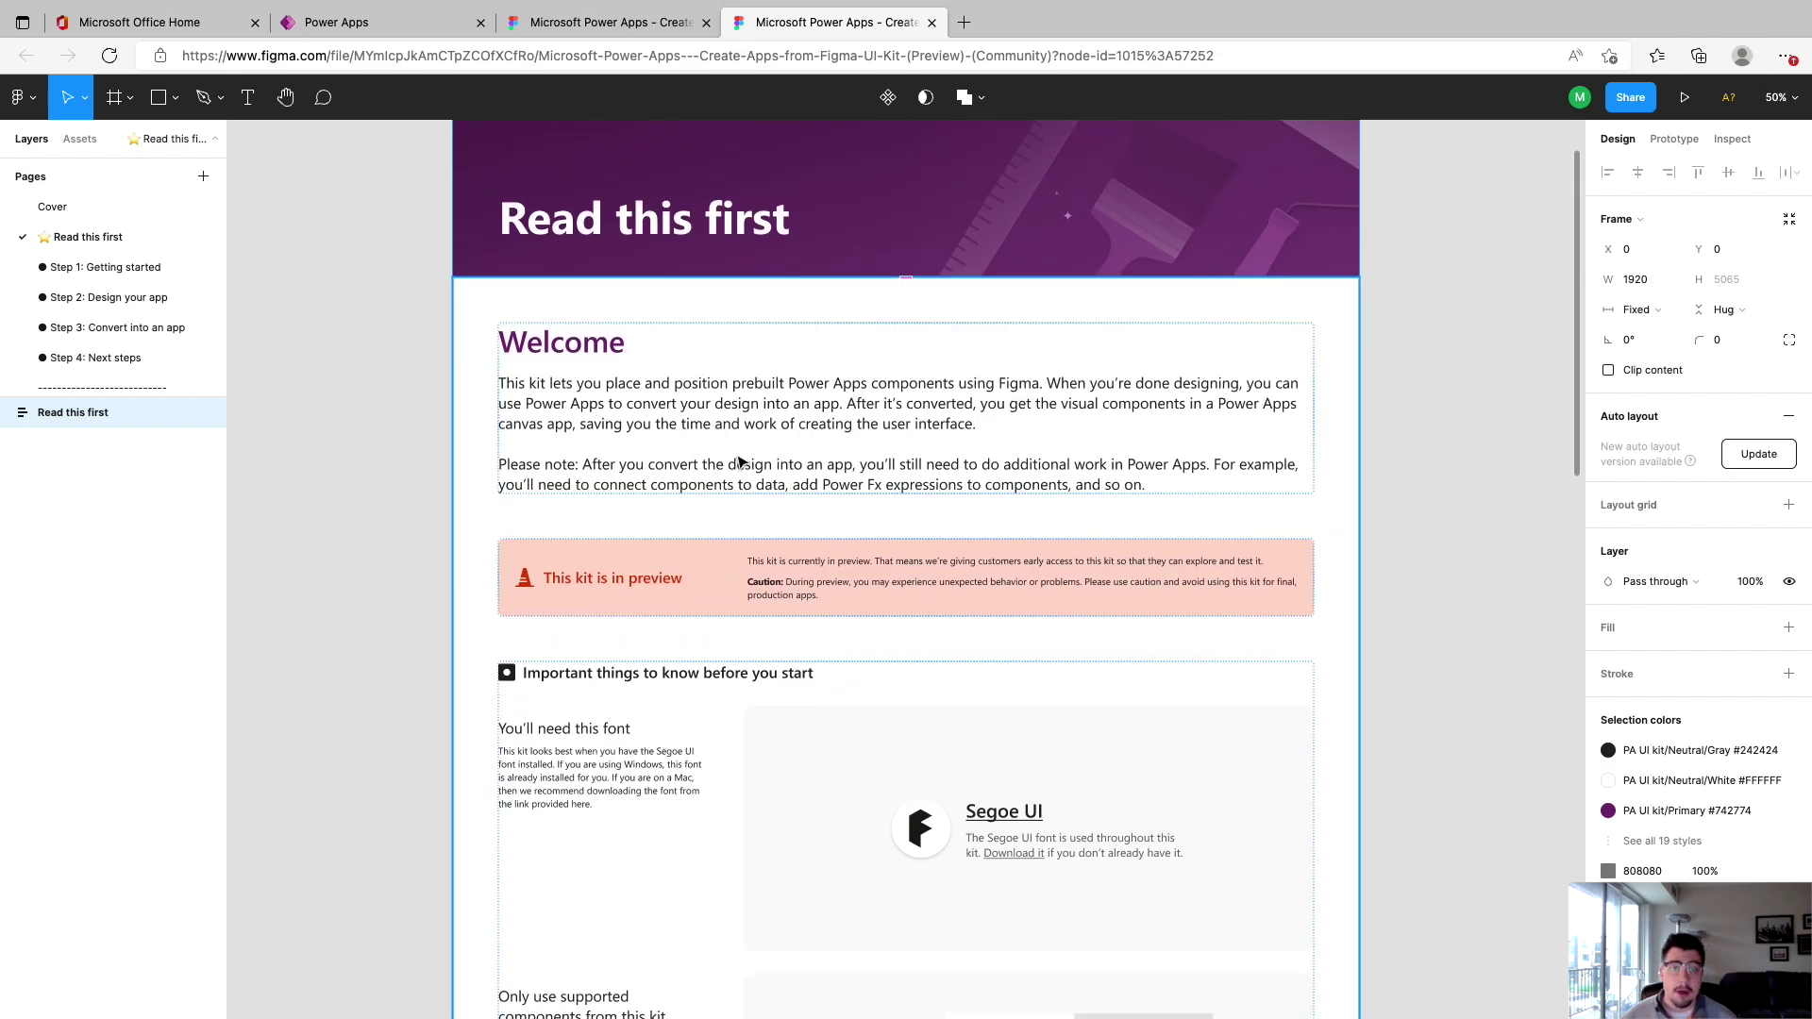
scroll(739, 461, "up", 3)
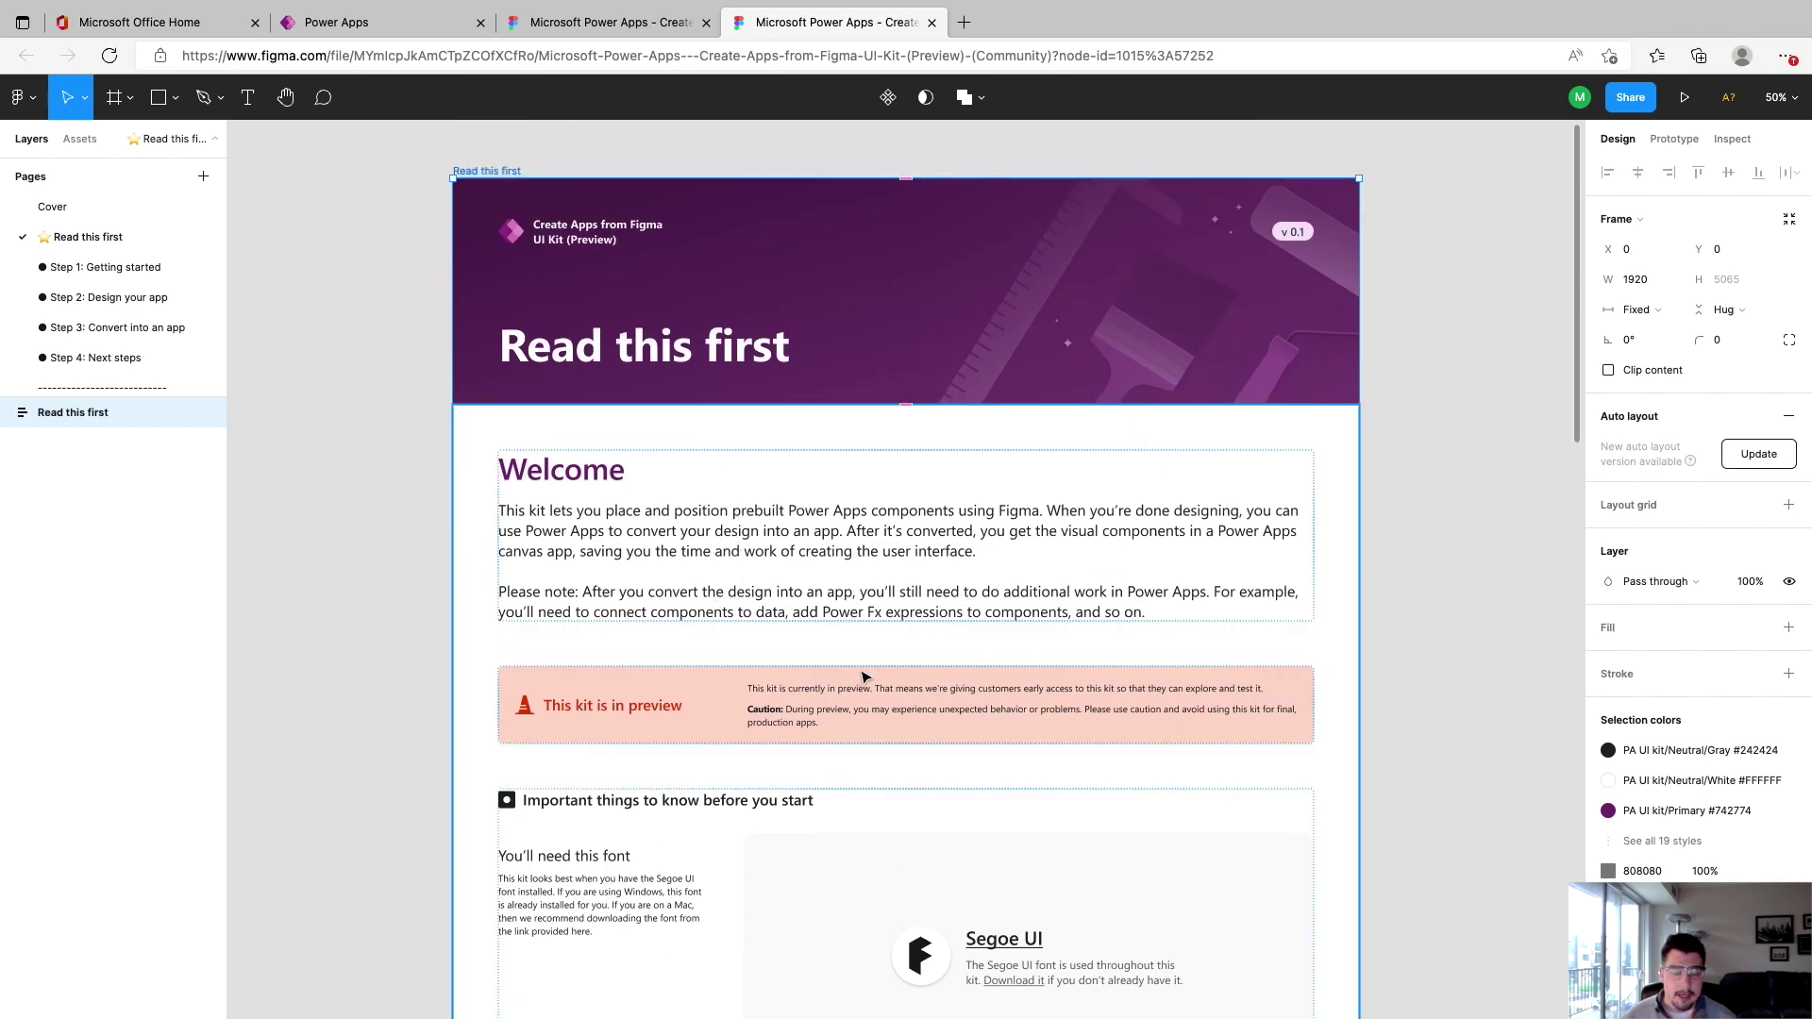
scroll(865, 676, "down", 2)
scroll(623, 604, "down", 2)
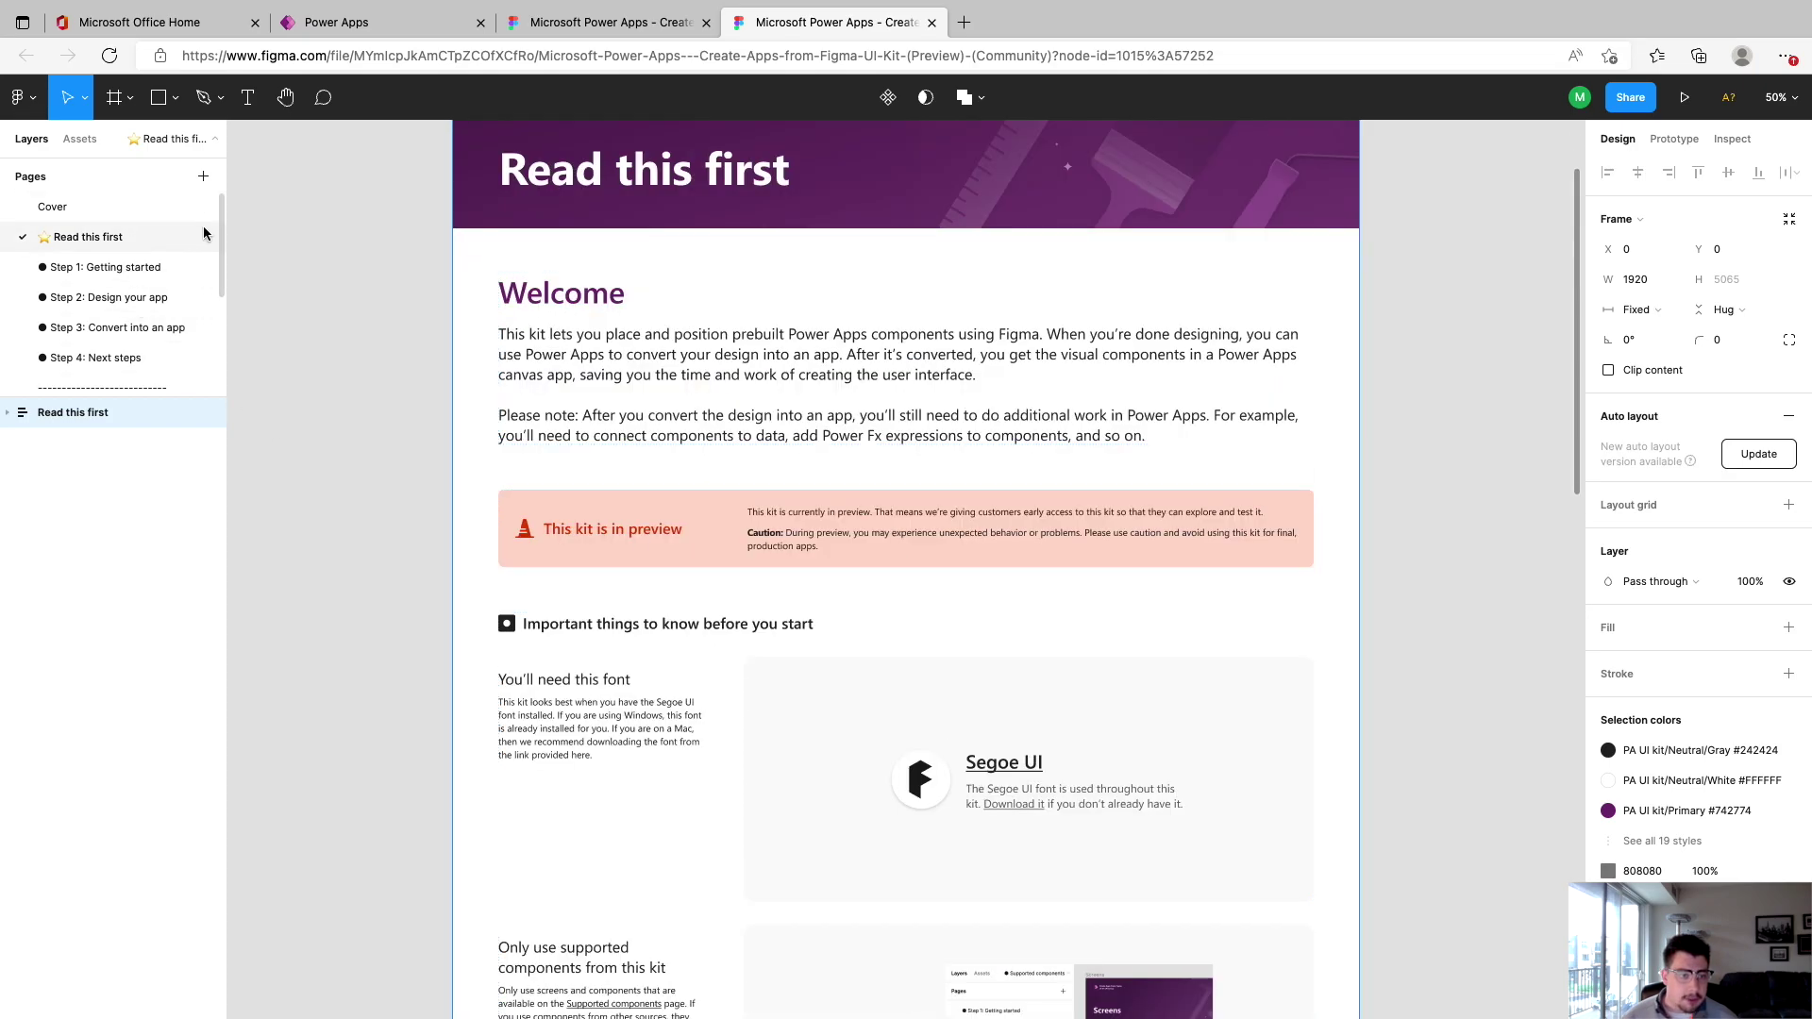
left_click_drag(216, 223, 219, 288)
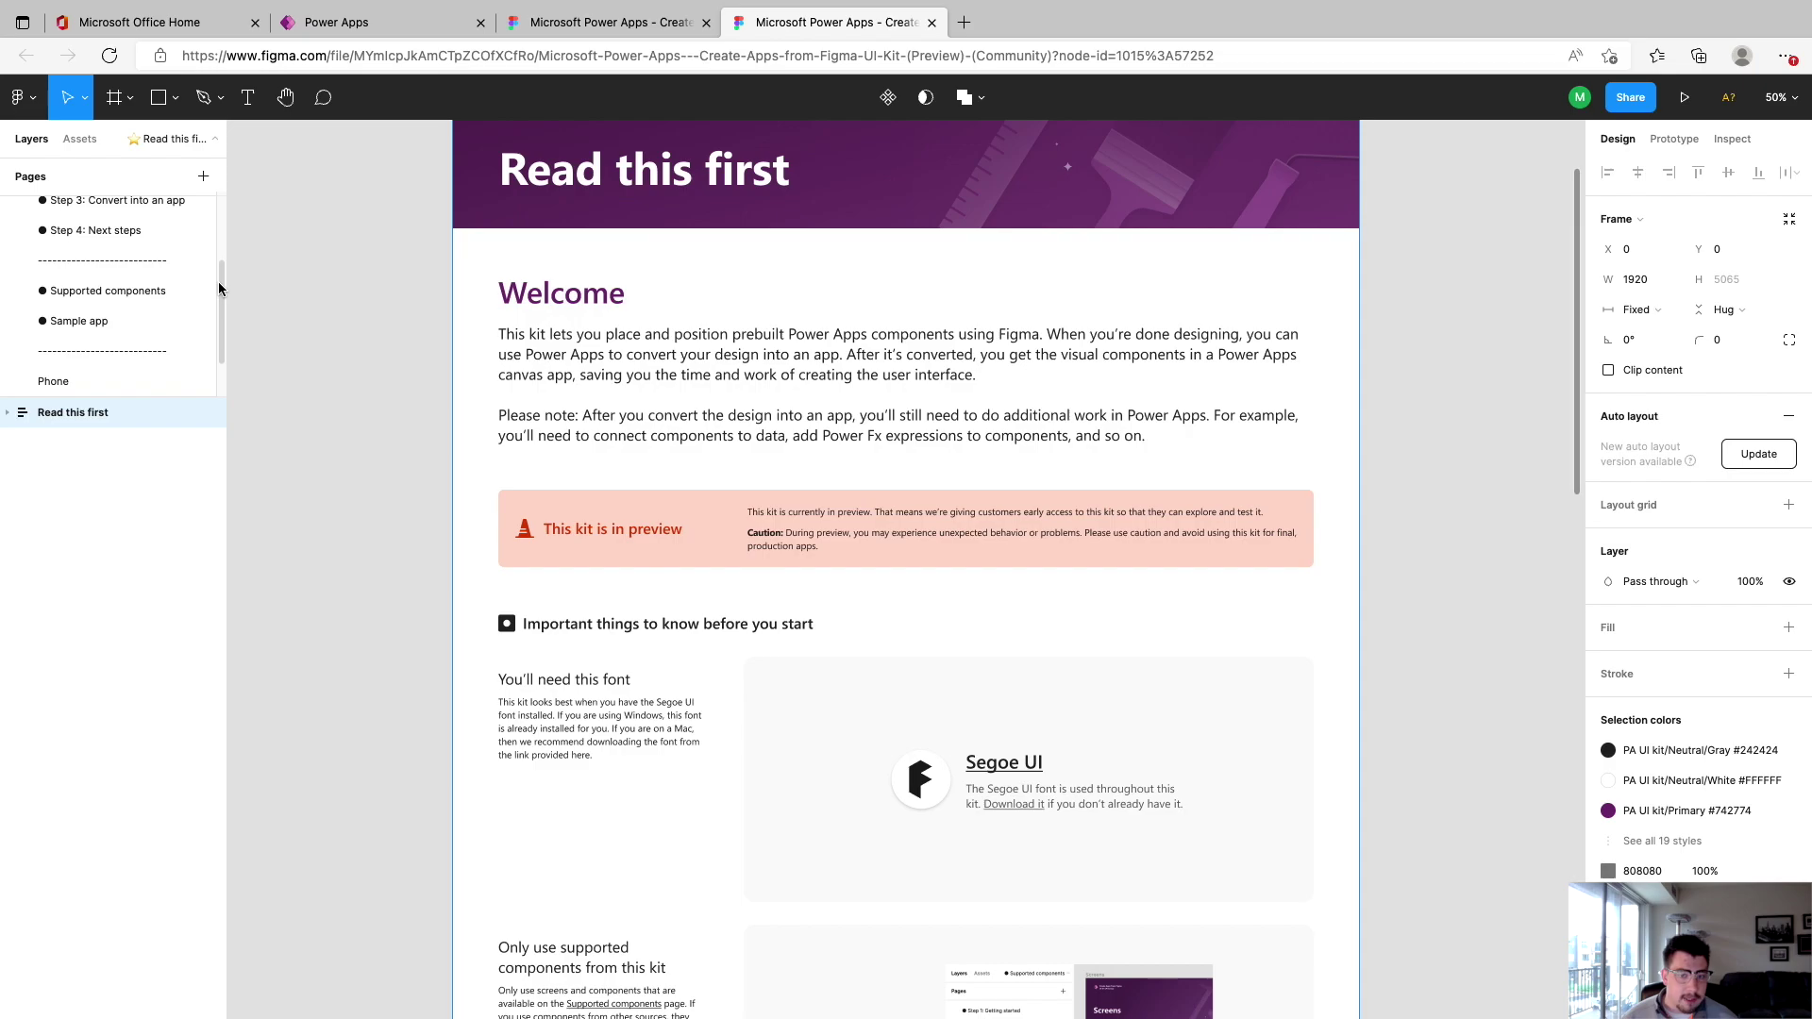
left_click(79, 321)
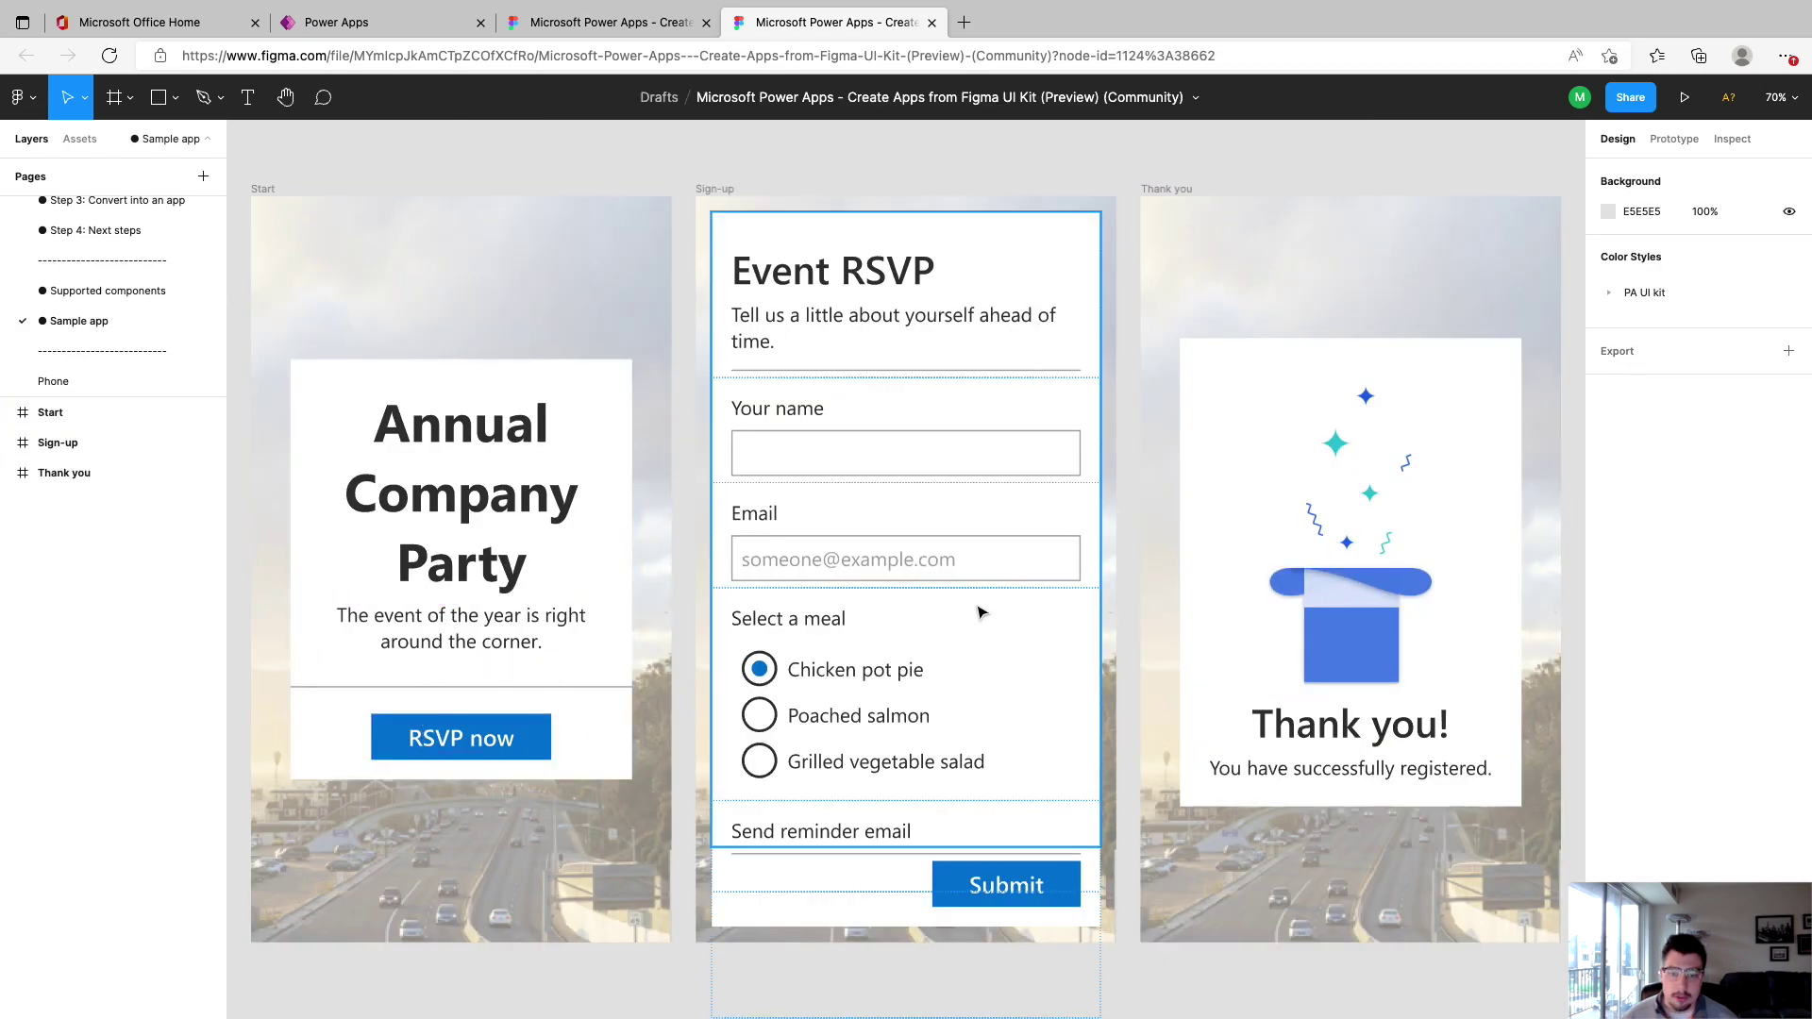
Step: Add a blank page named Test_app and show the file's Assets
scroll(979, 615, "up", 1)
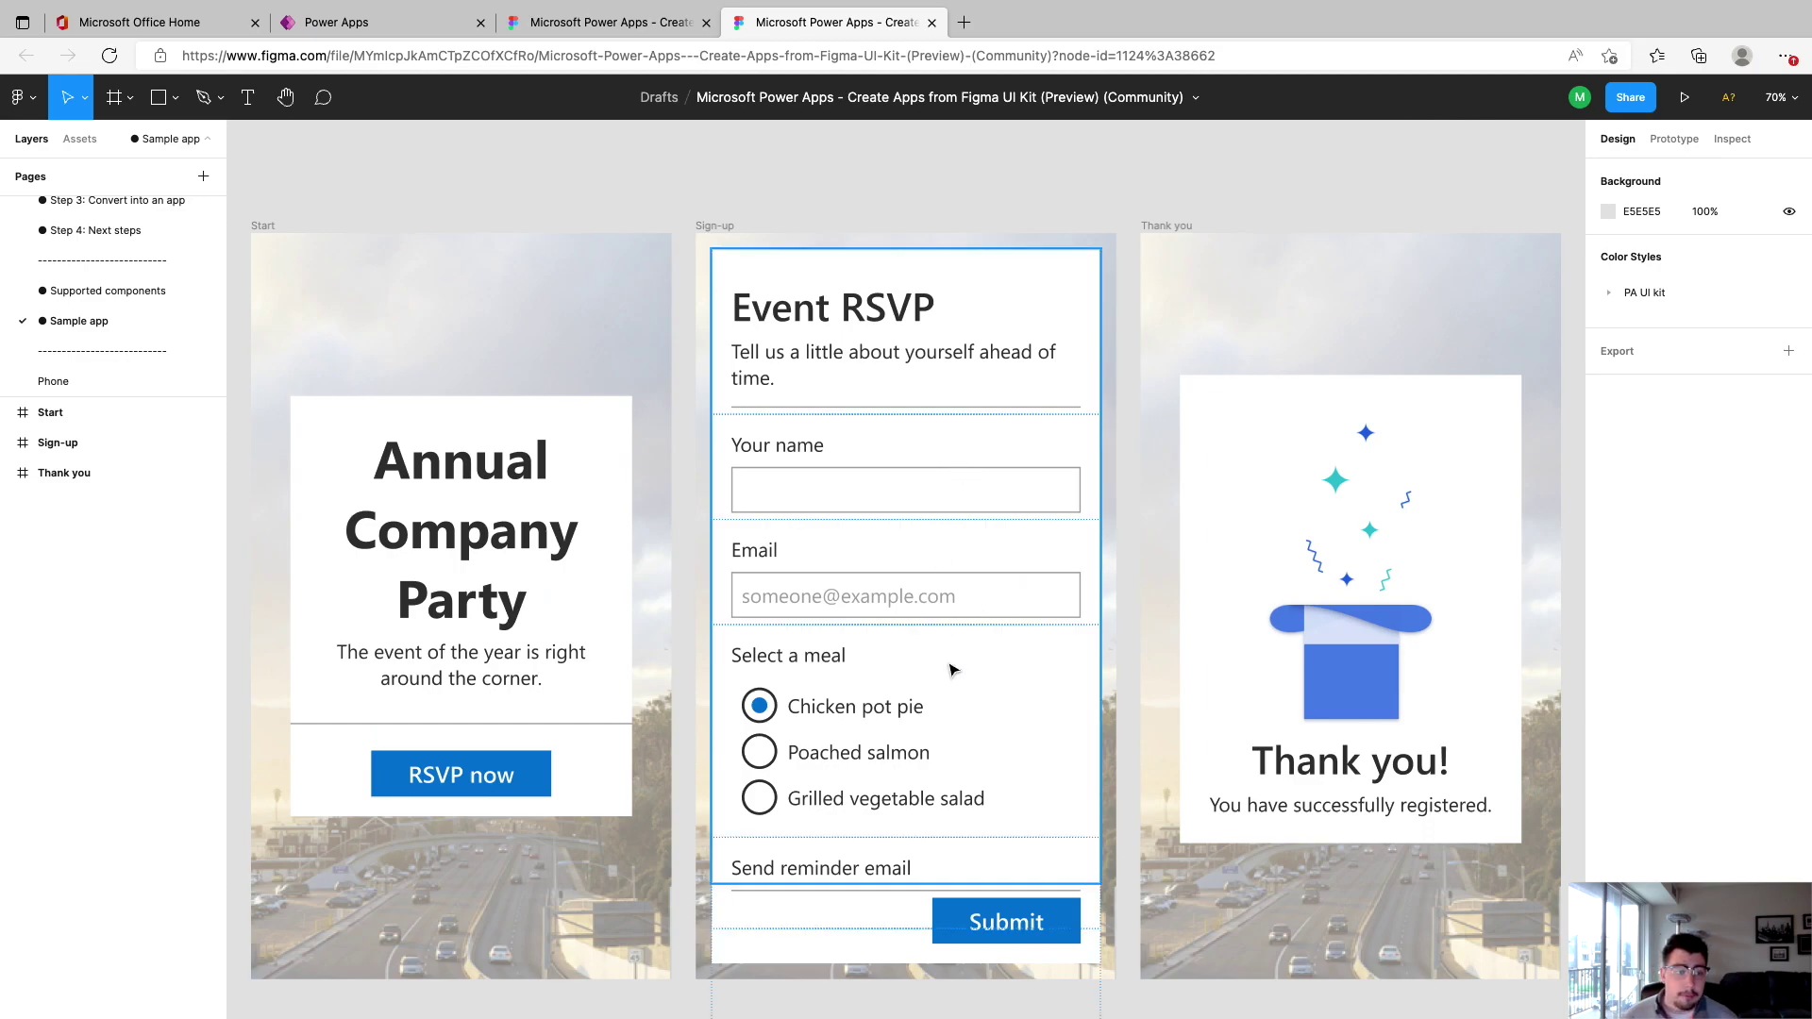
scroll(175, 368, "down", 2)
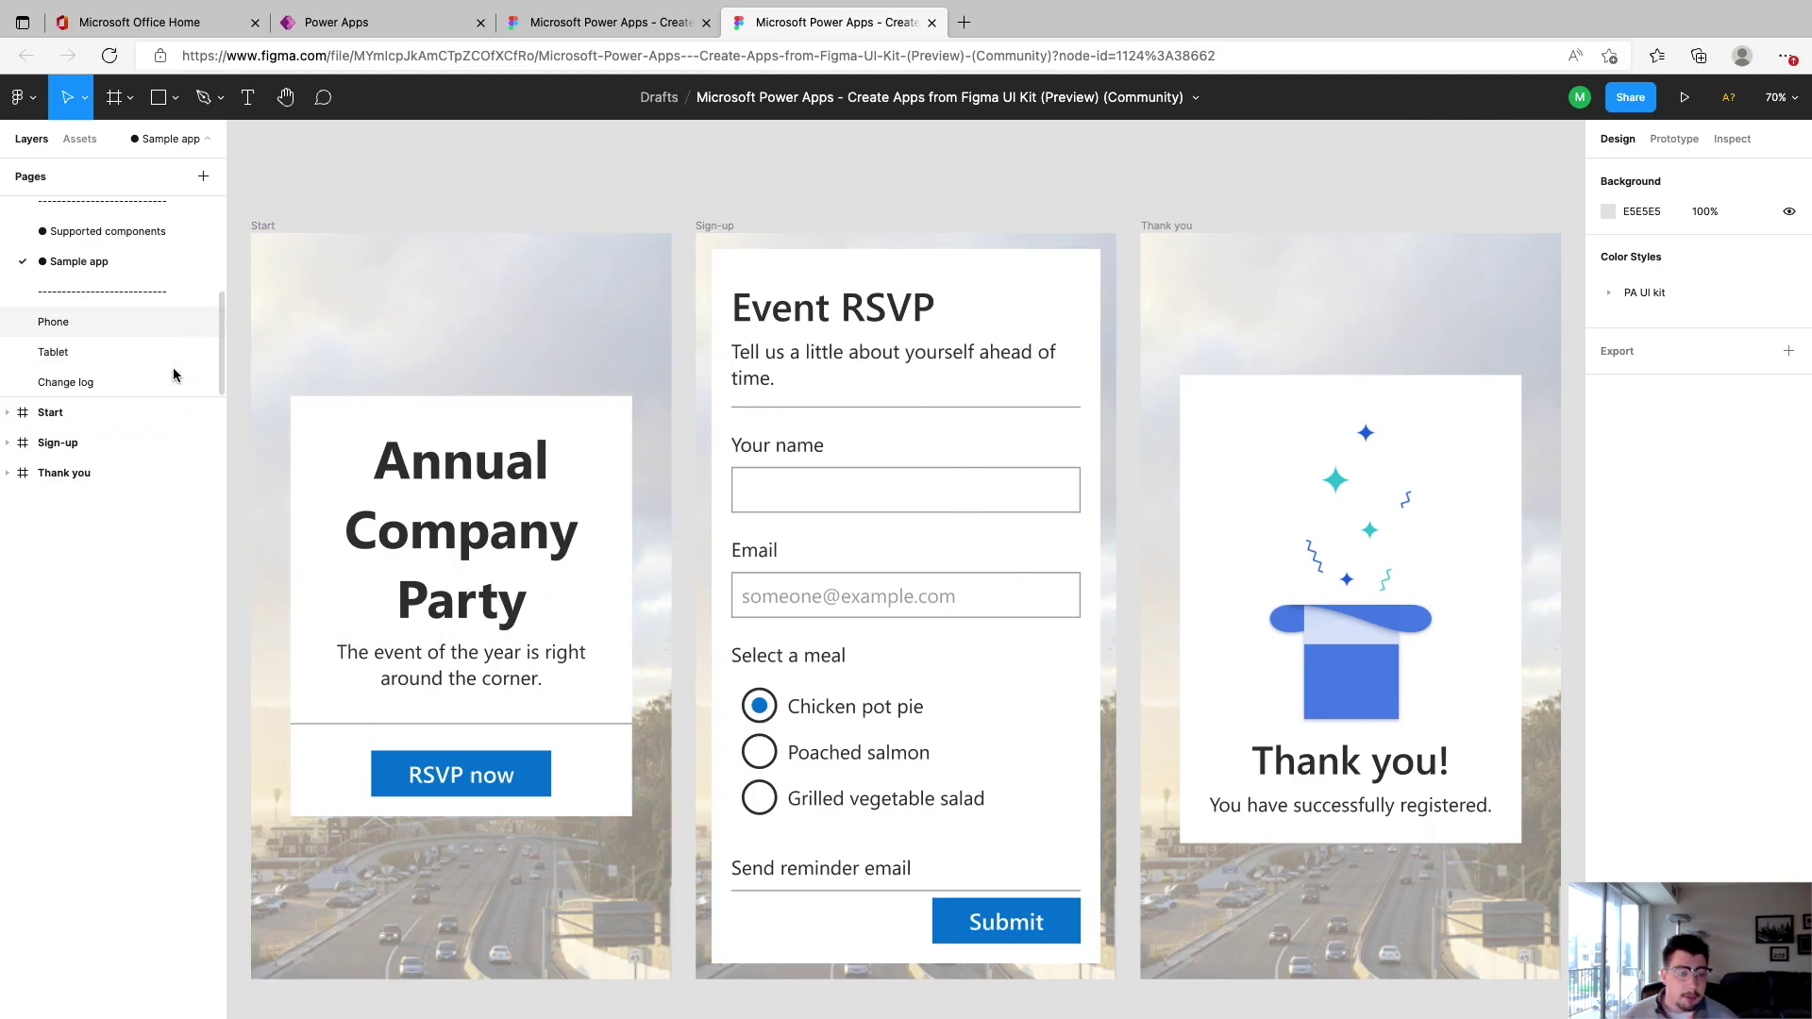
scroll(178, 368, "up", 5)
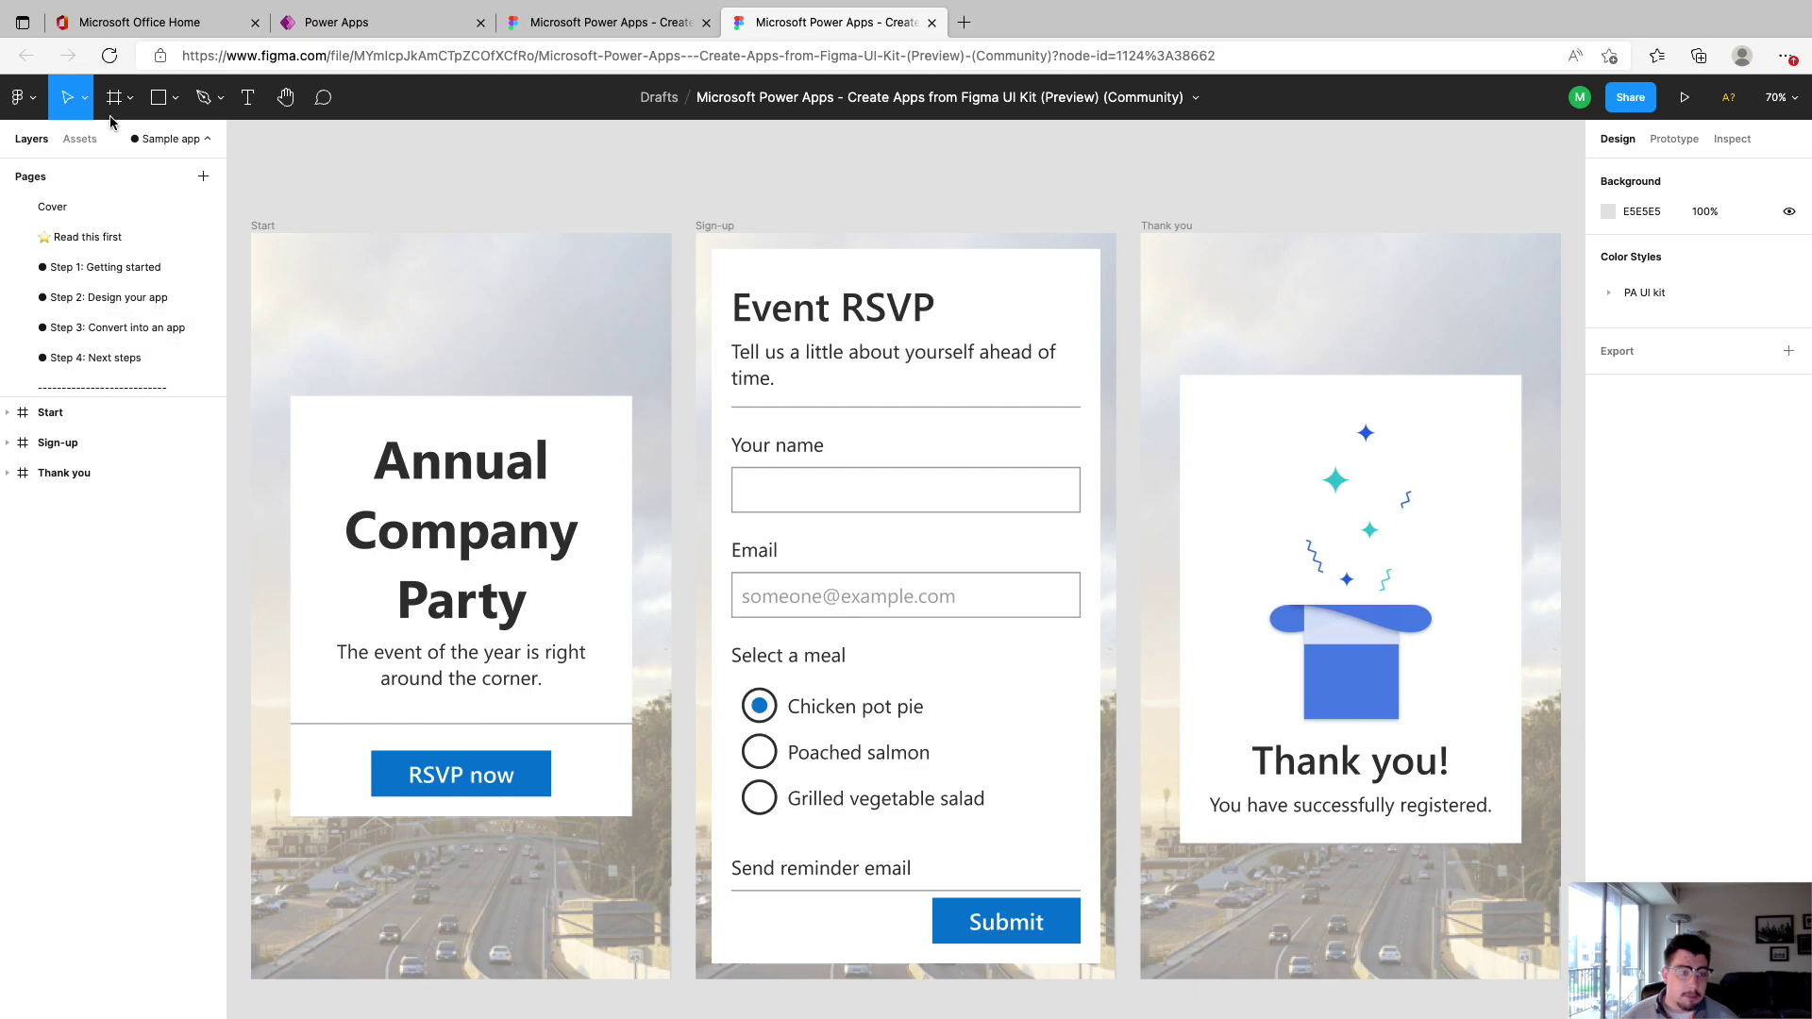
left_click(204, 178)
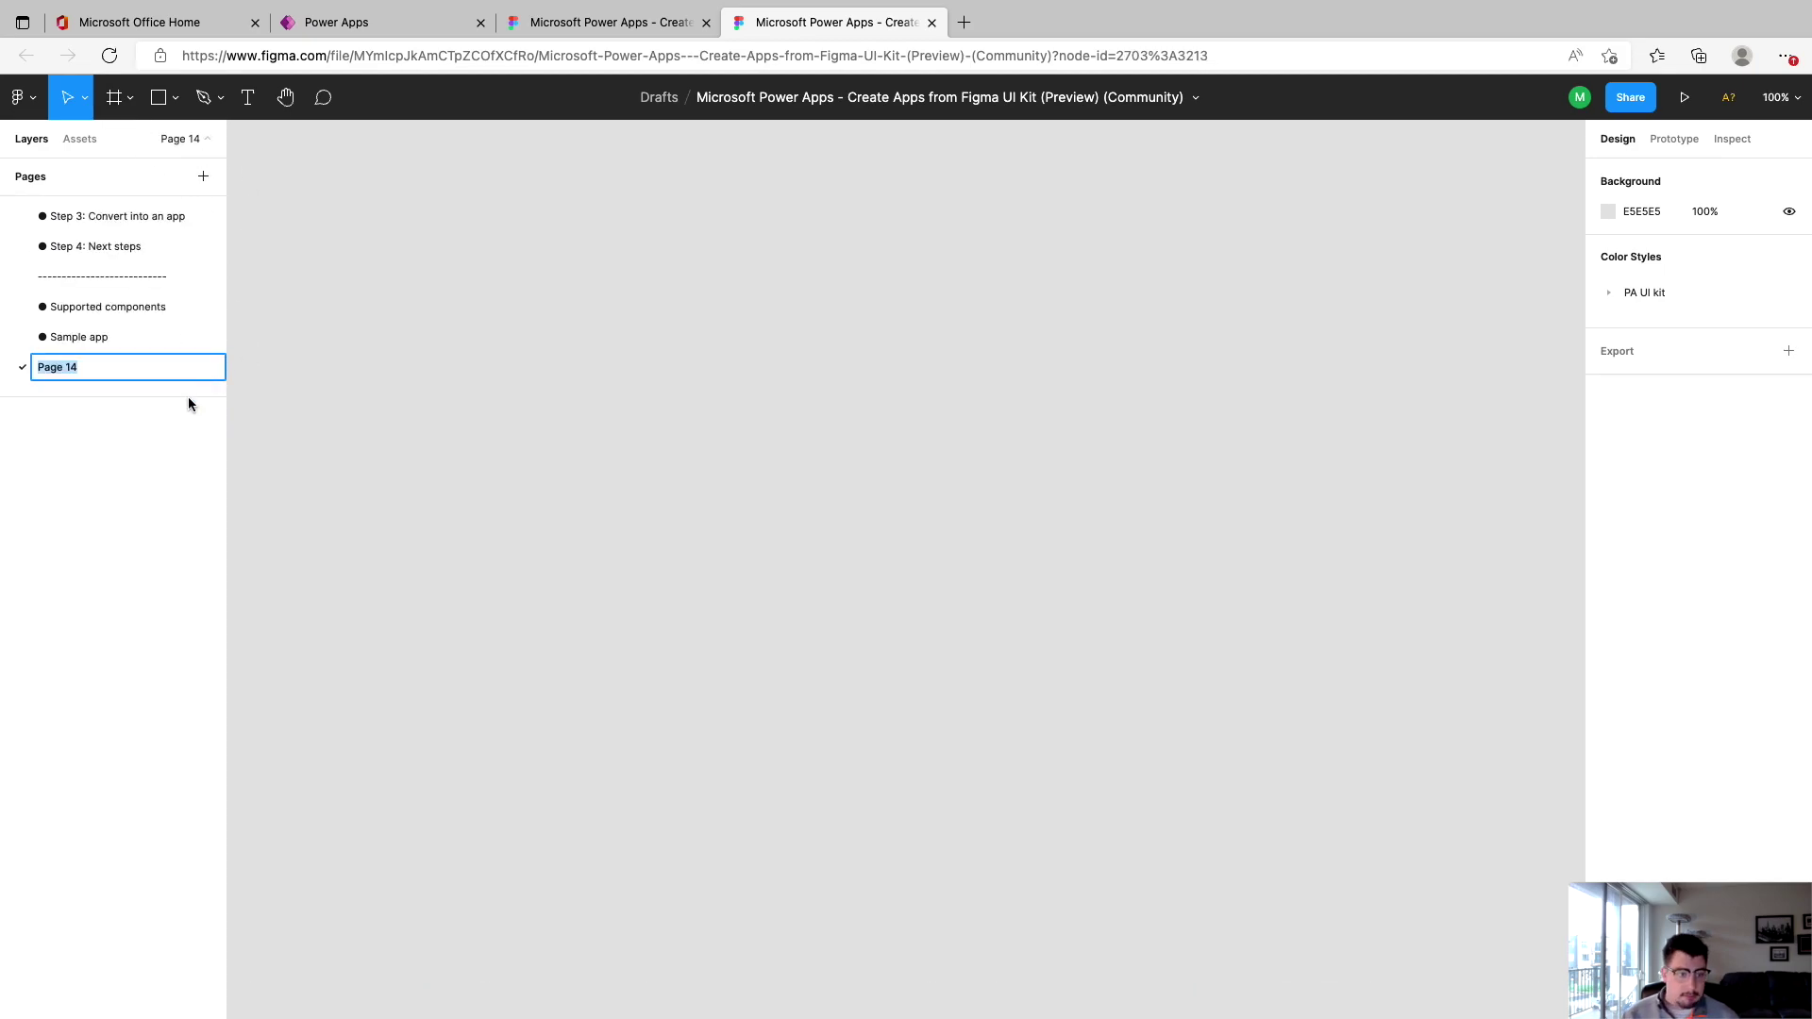
type("Tesrt")
type("app")
key("Return")
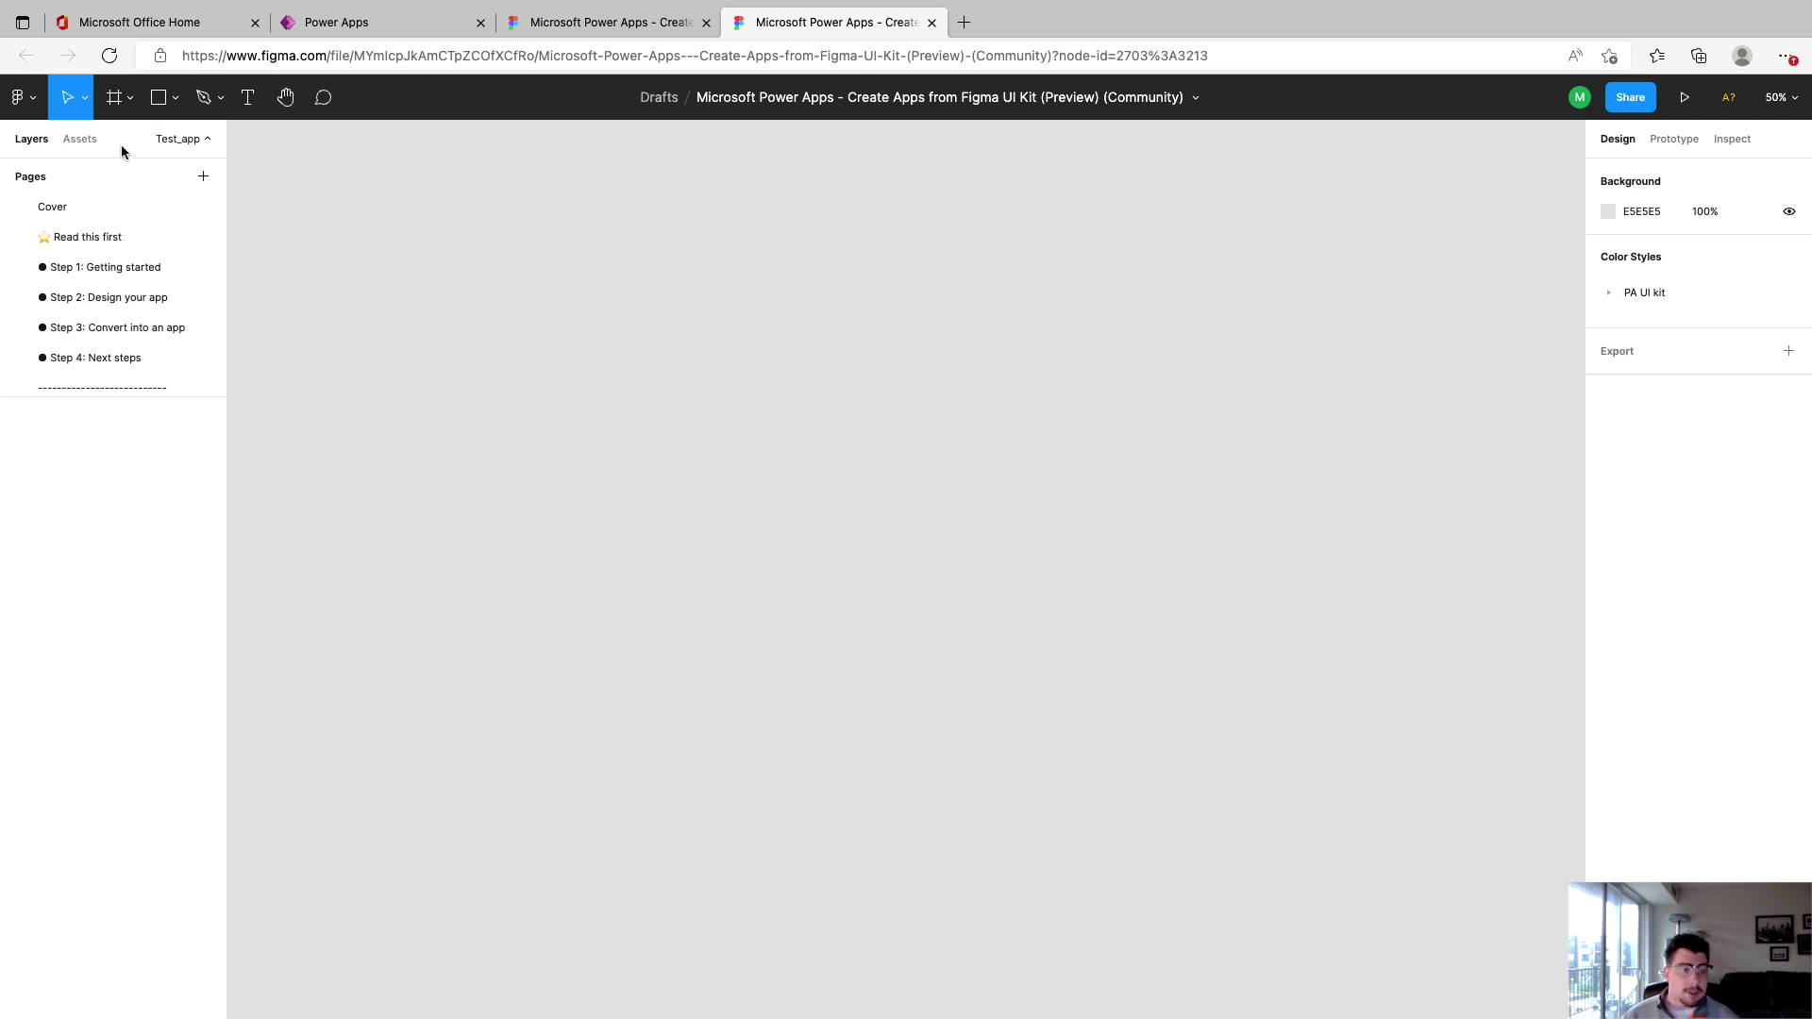
left_click(79, 139)
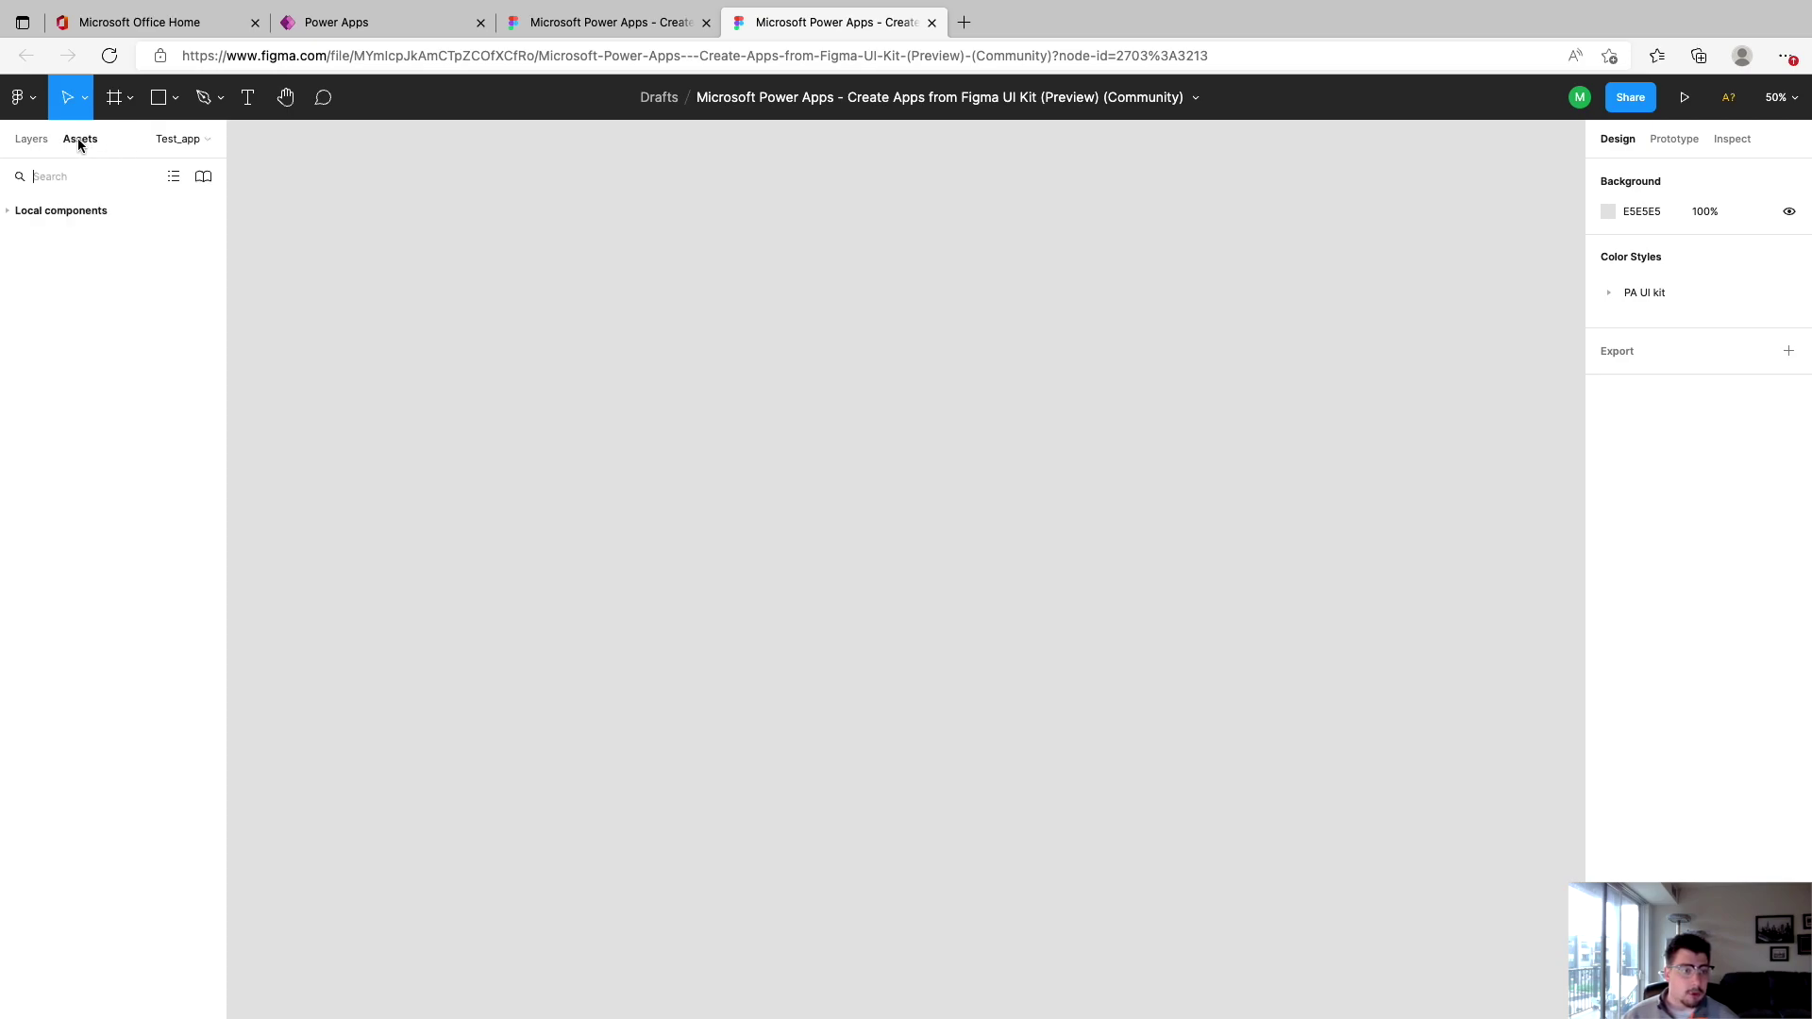
Step: Place two 640x1136 Phone Screen instances from Local components side by side on Test_app
left_click(9, 213)
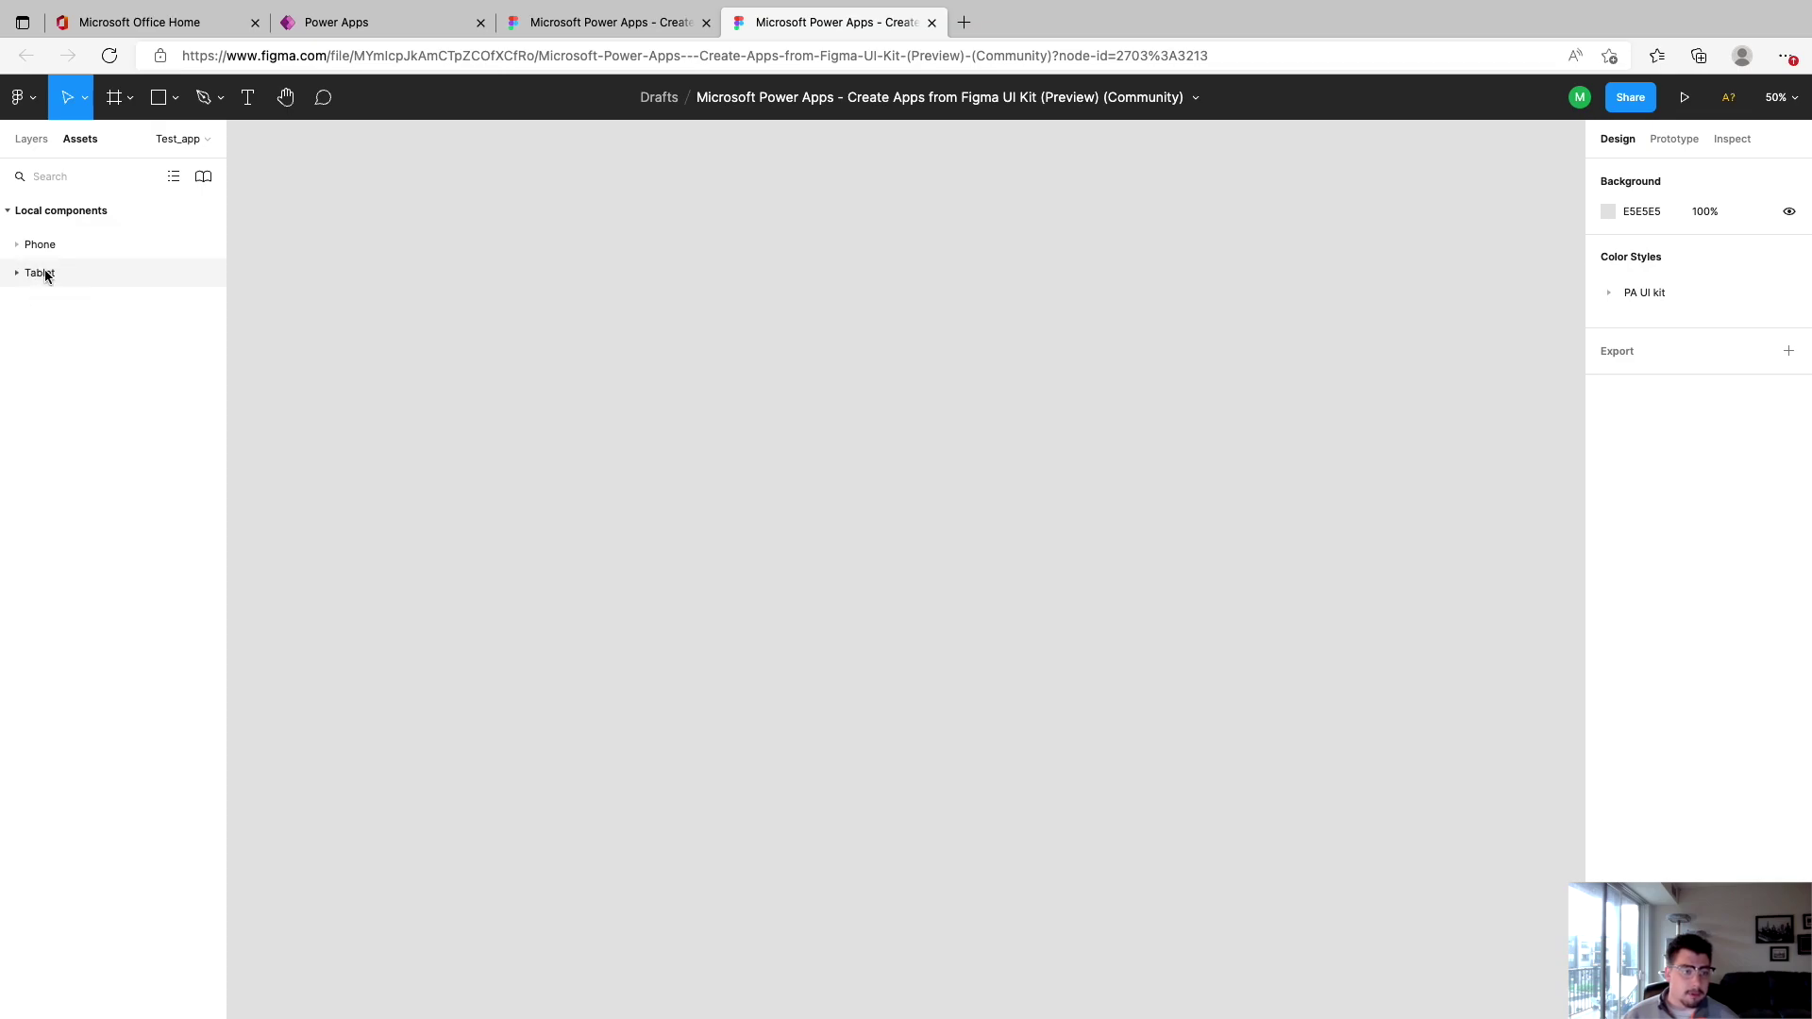
left_click(17, 246)
left_click(17, 273)
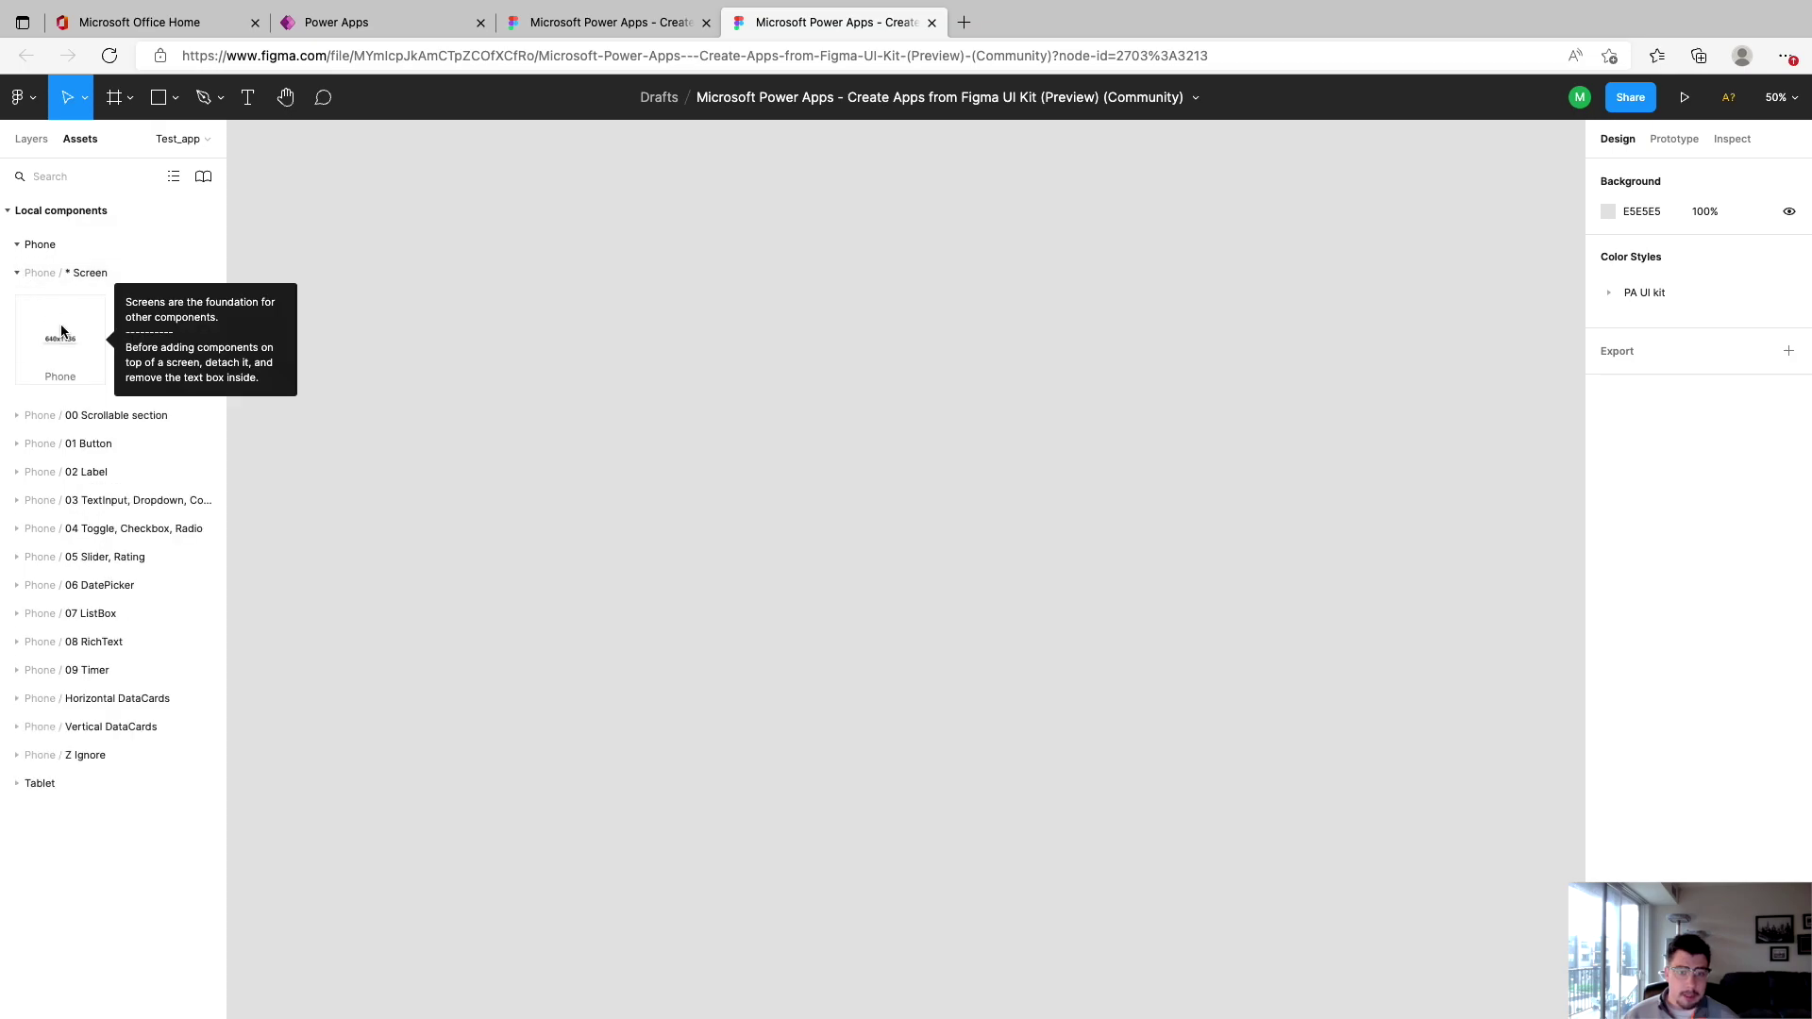
left_click_drag(61, 331, 525, 455)
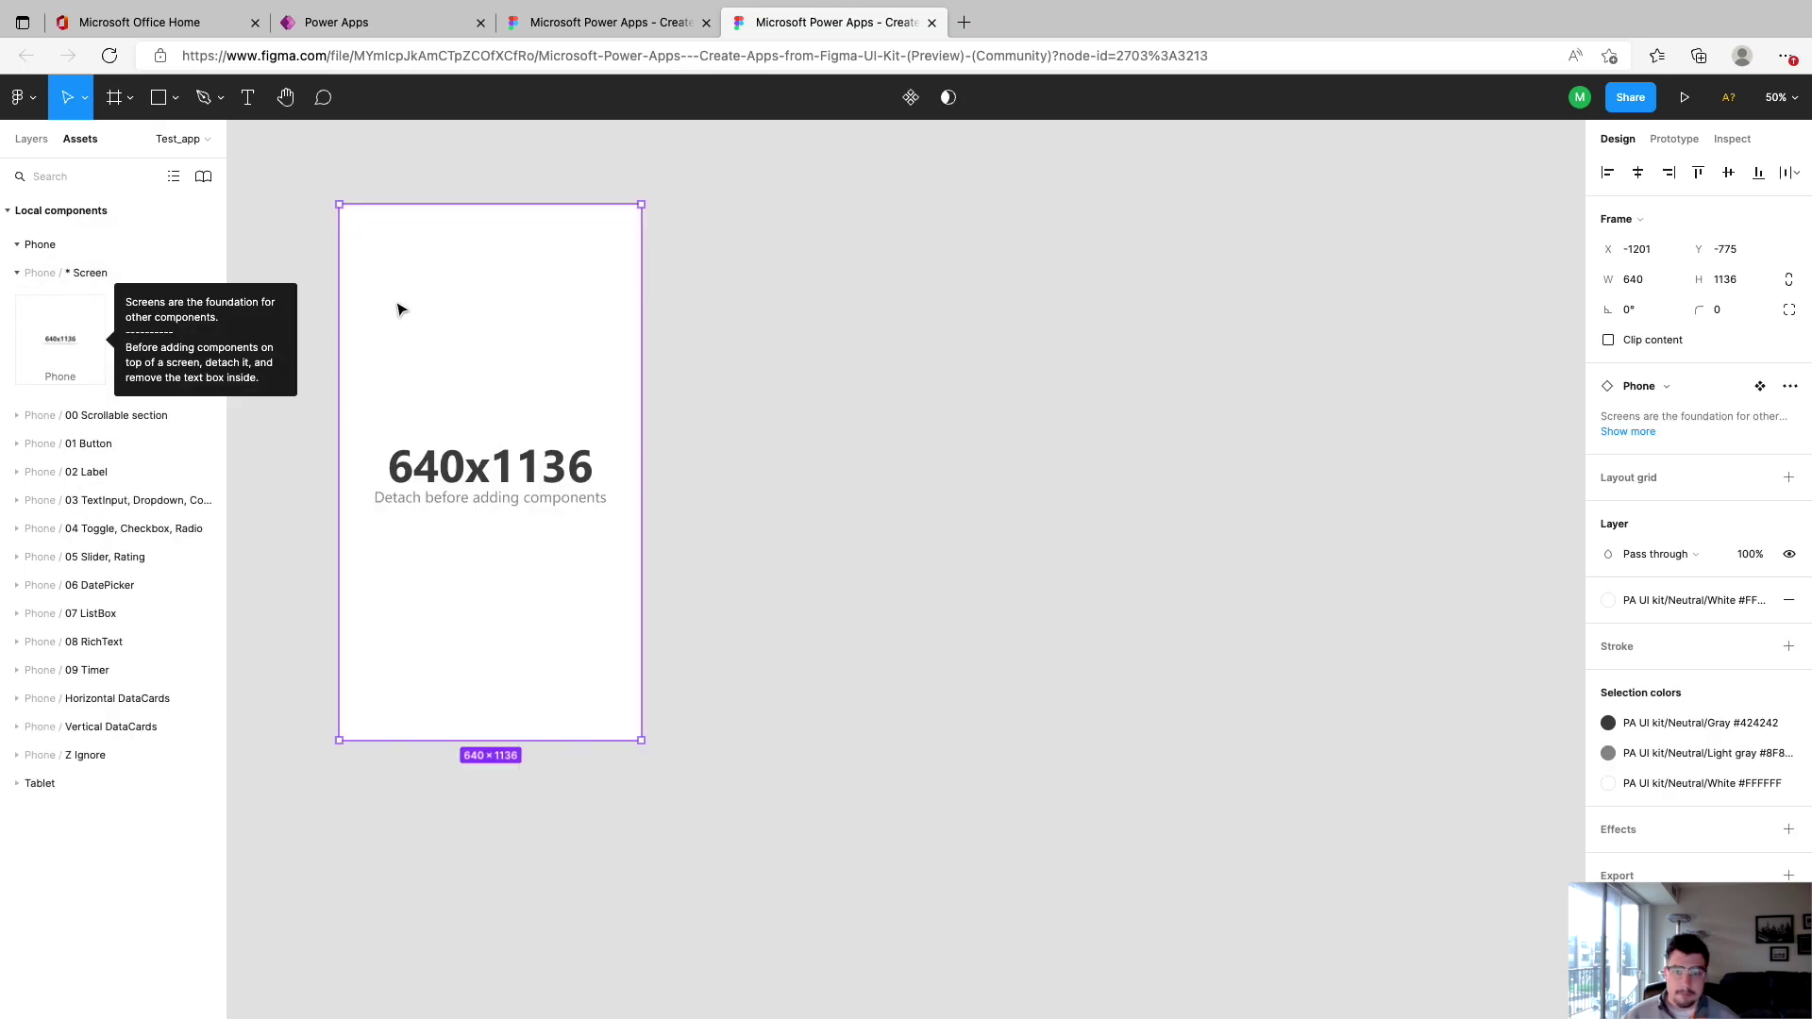
left_click_drag(61, 338, 852, 449)
key("super+w")
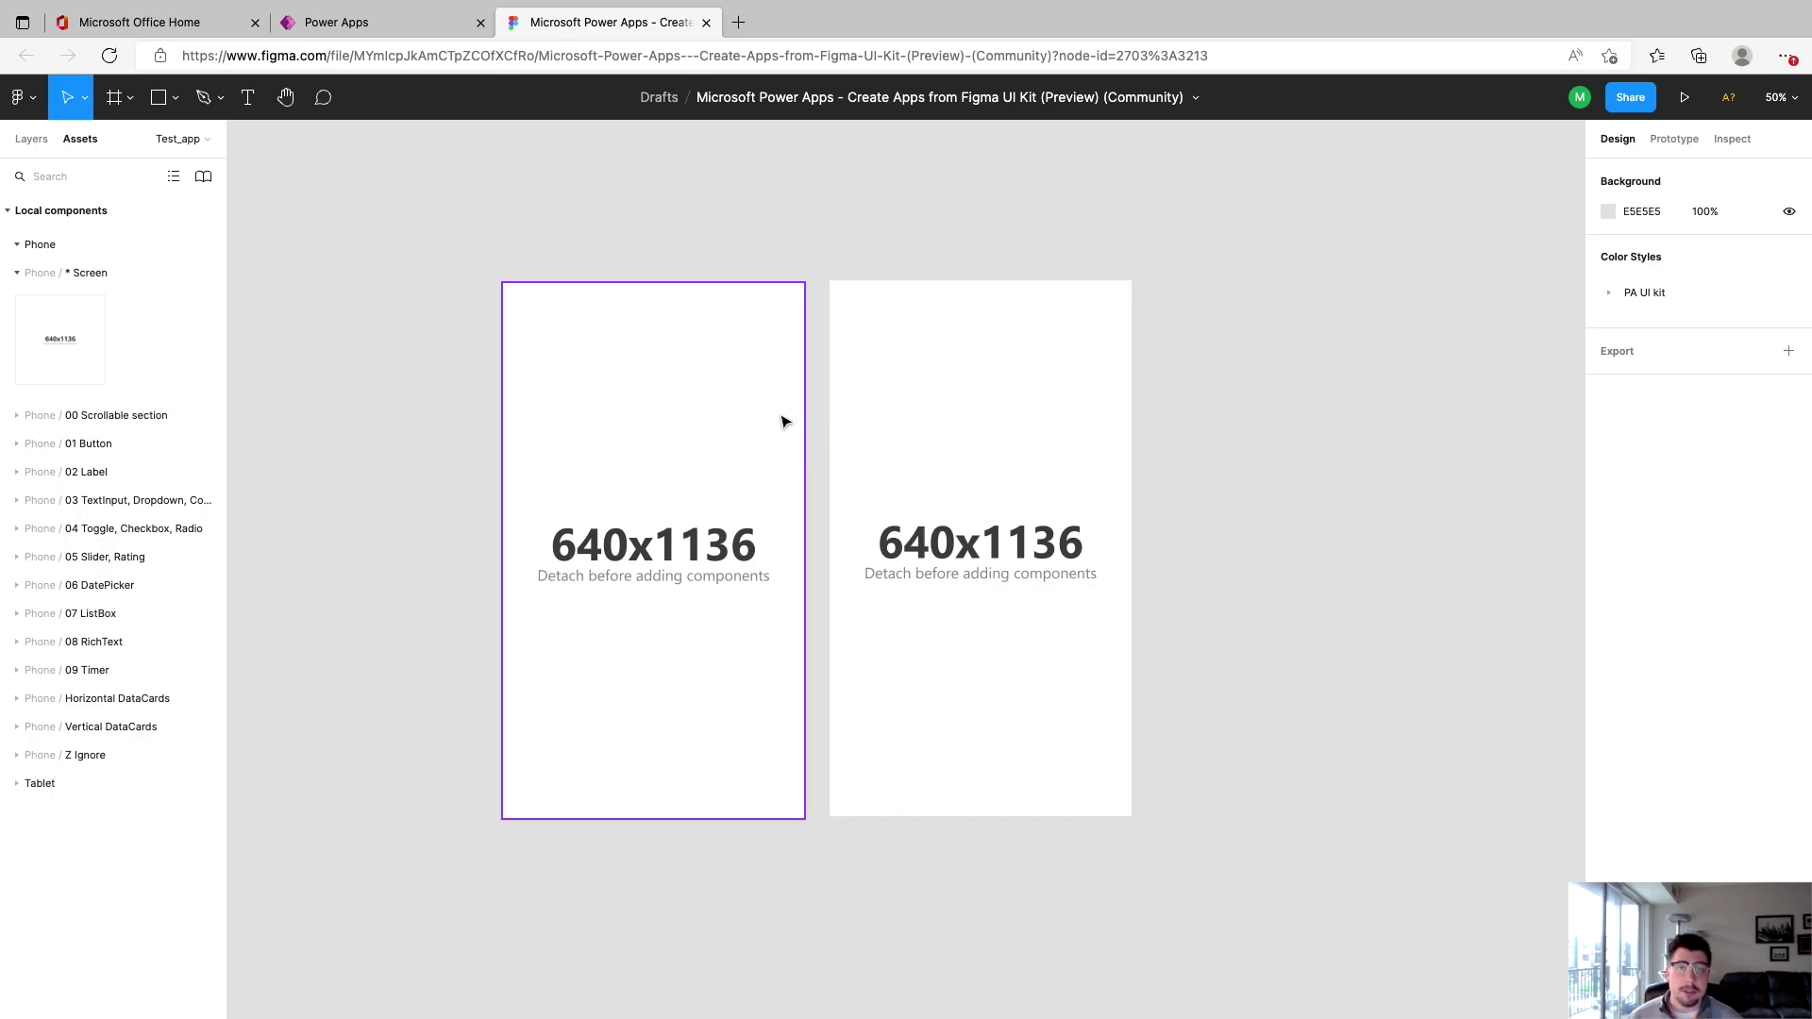
Step: Detach both phone frames from their Screen component
right_click(616, 391)
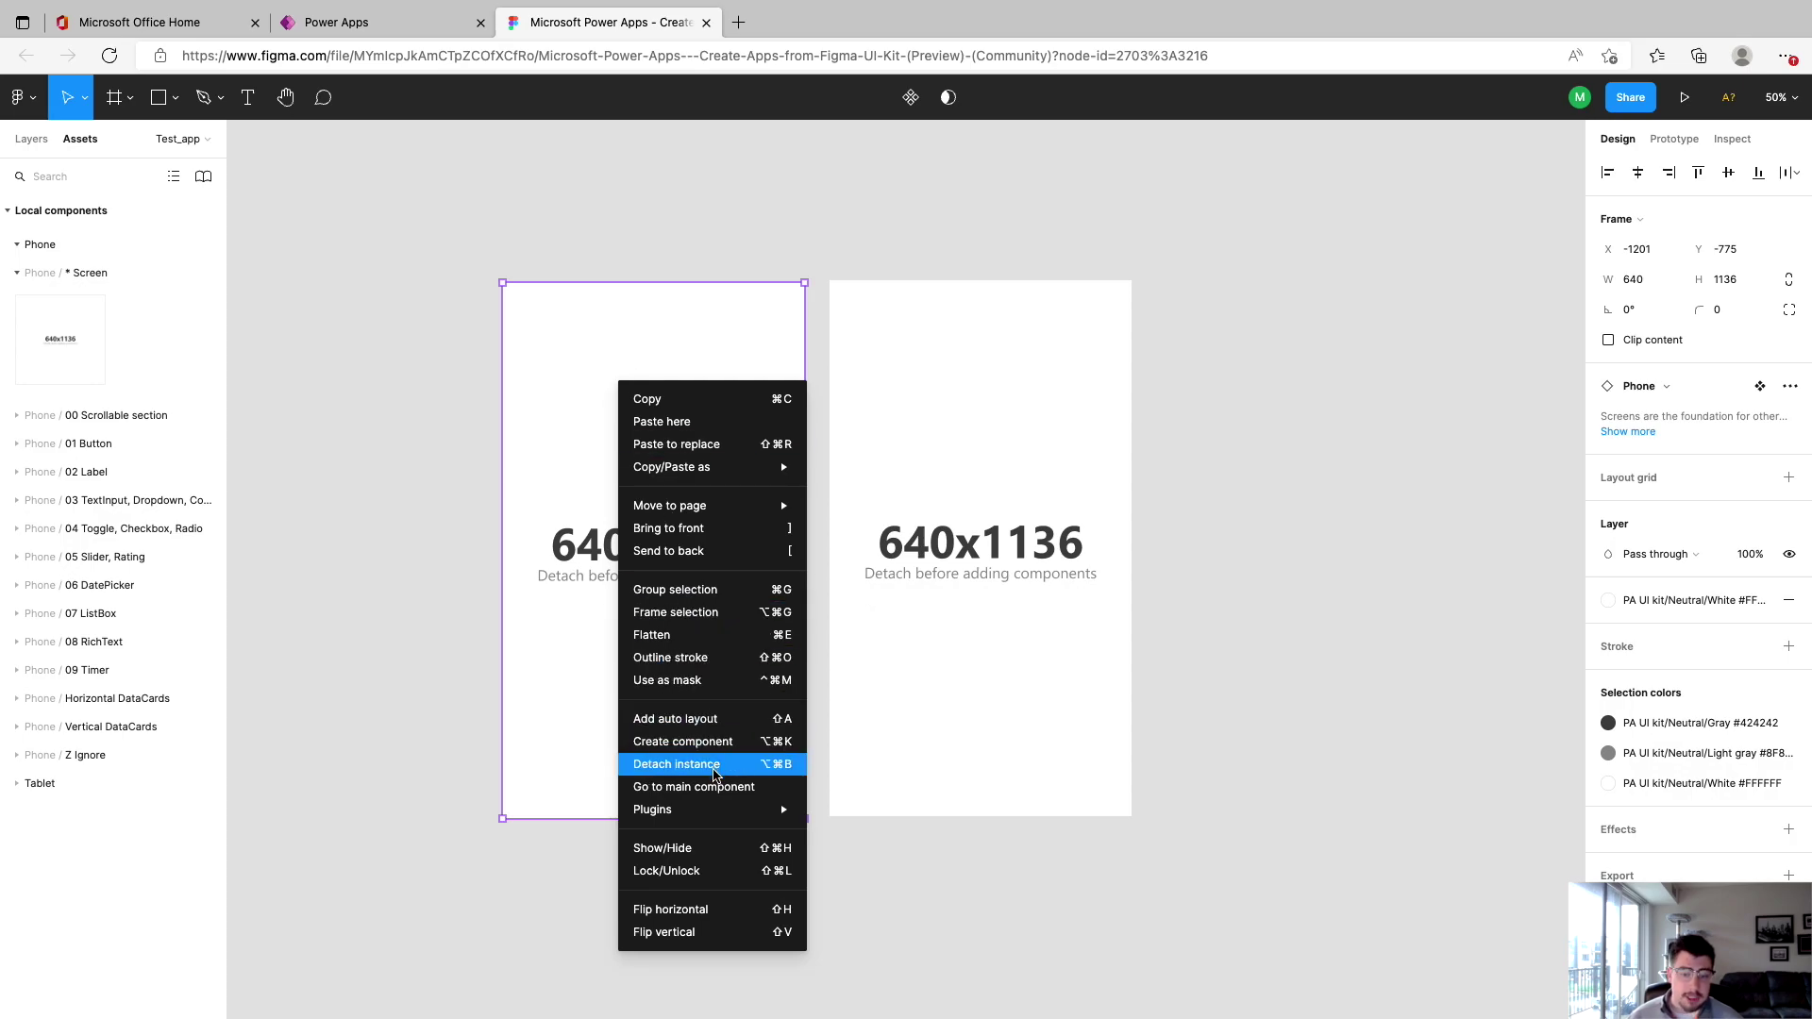
left_click(714, 774)
right_click(922, 411)
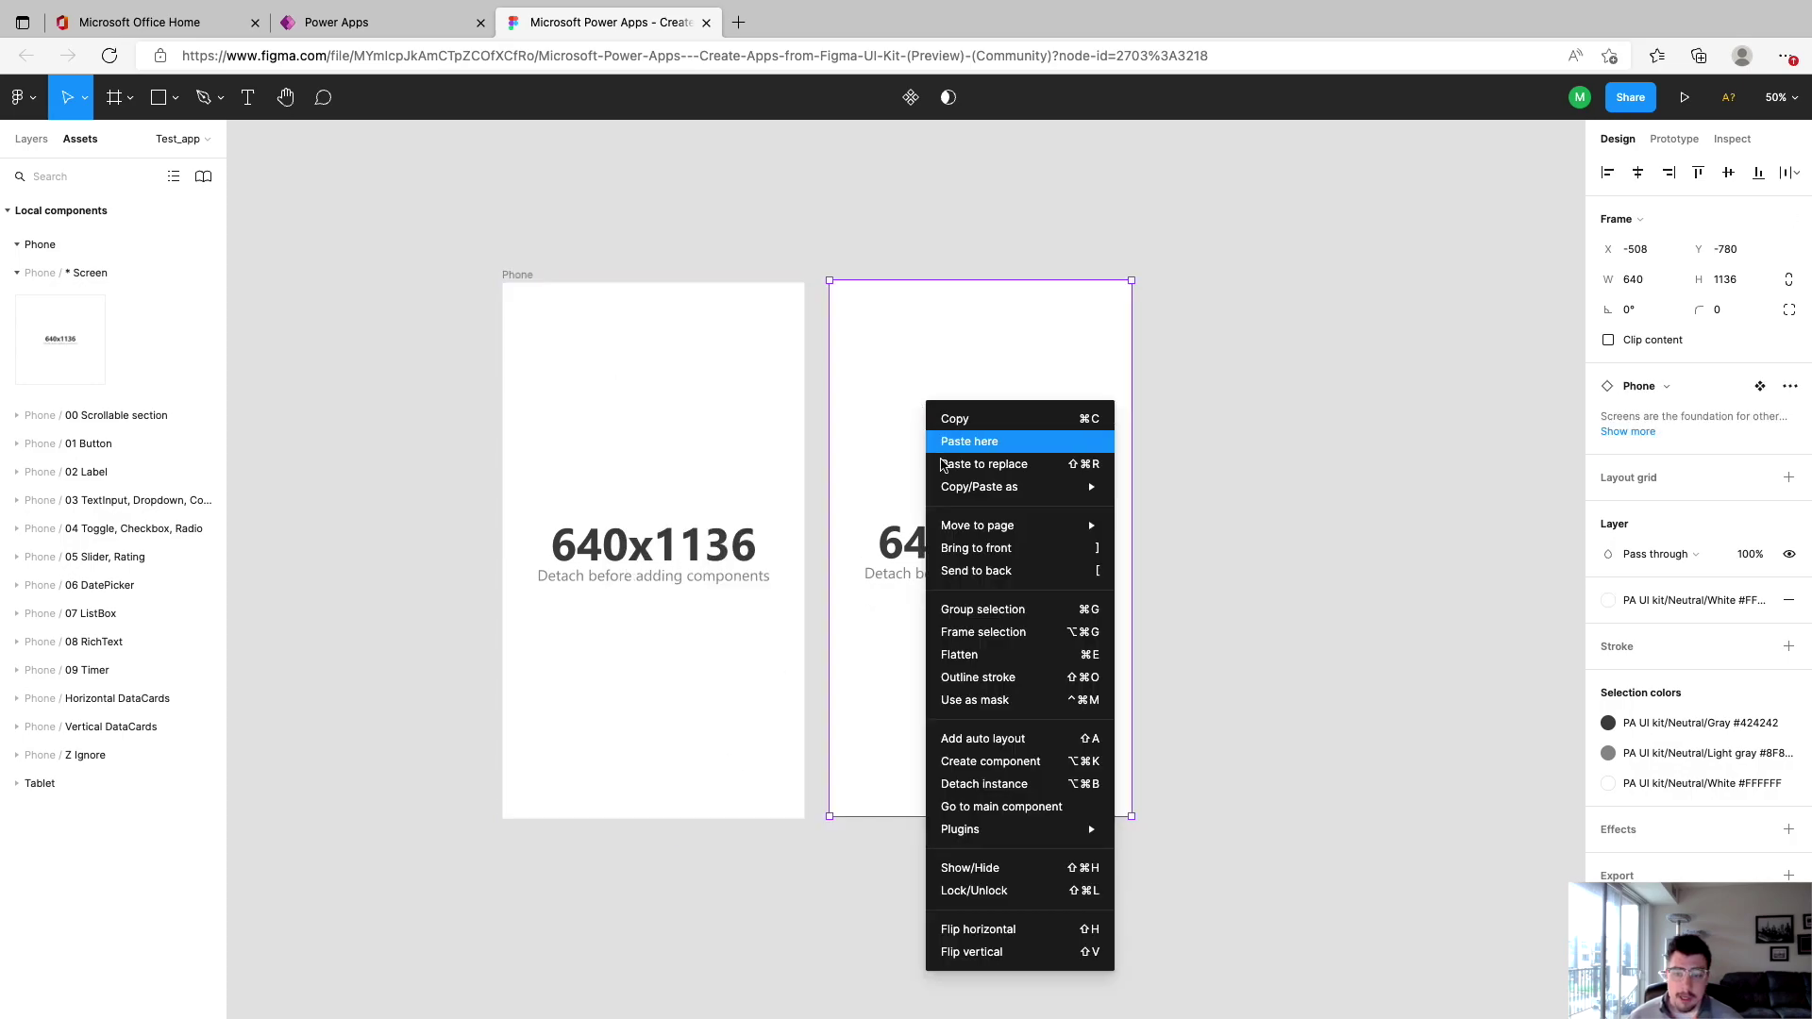
left_click(1002, 783)
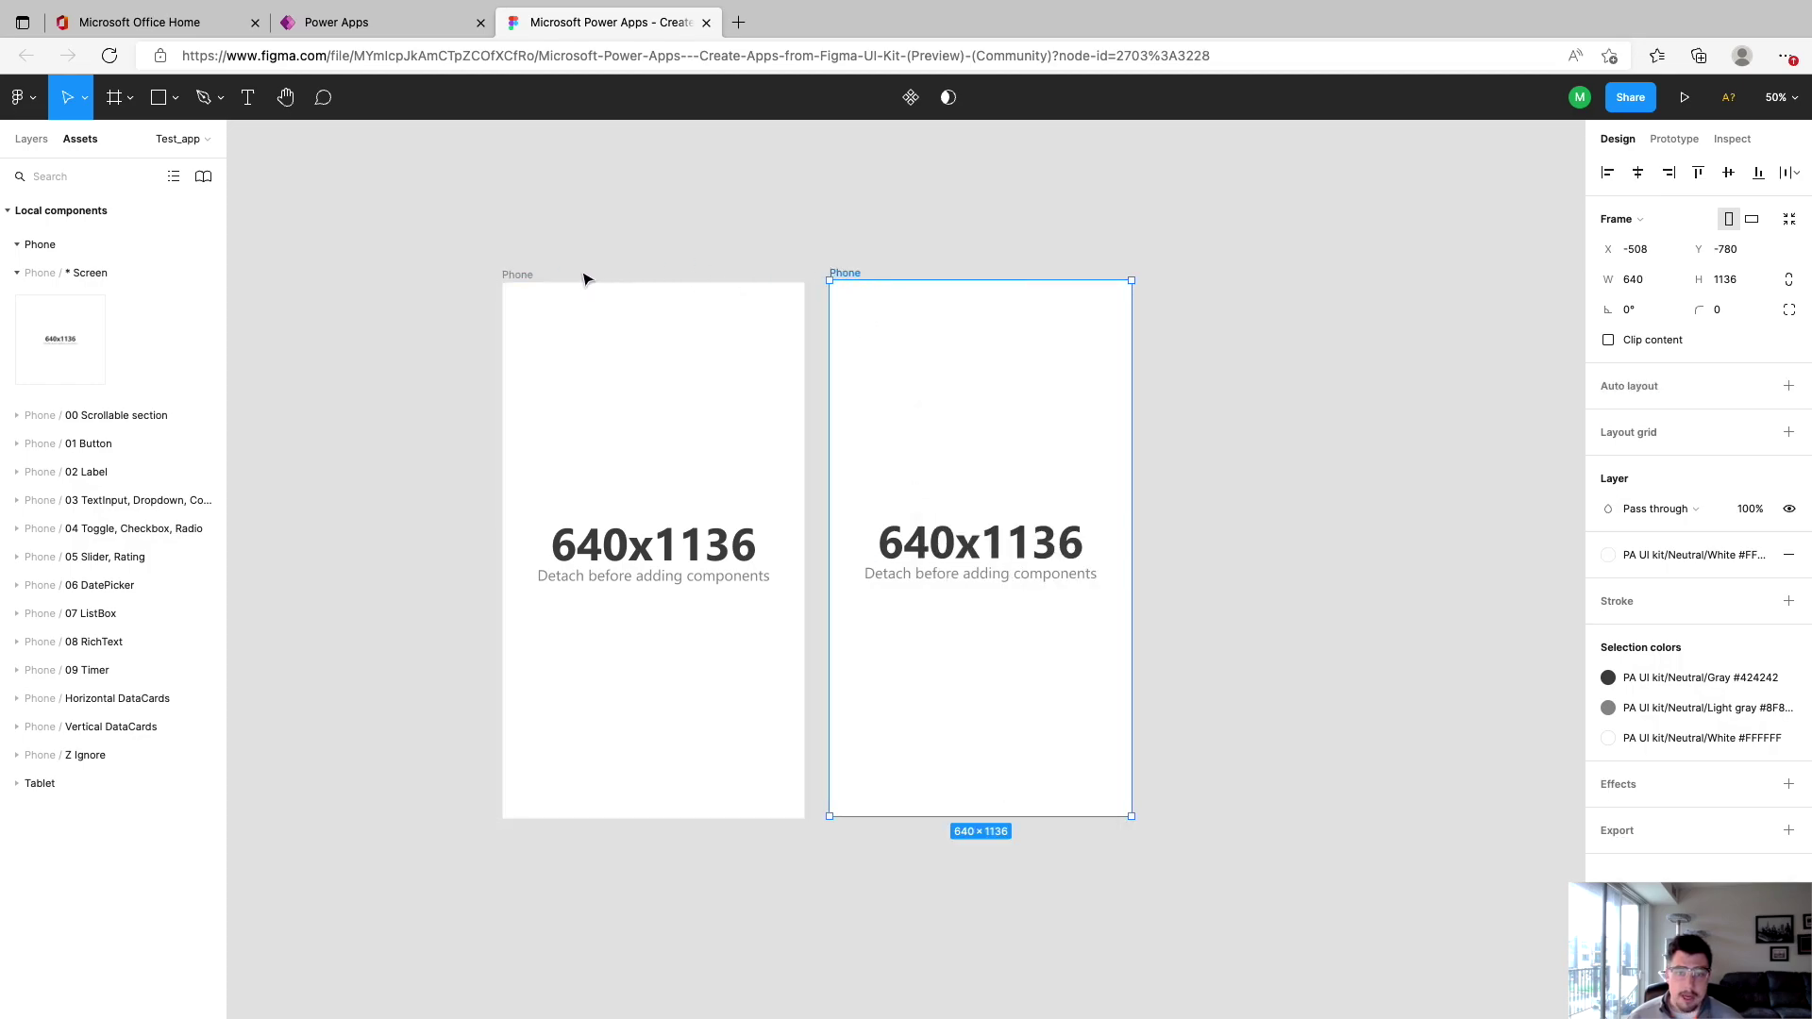
Step: Rename the left frame Login_Screen and the right frame Home_Screen
double_click(522, 275)
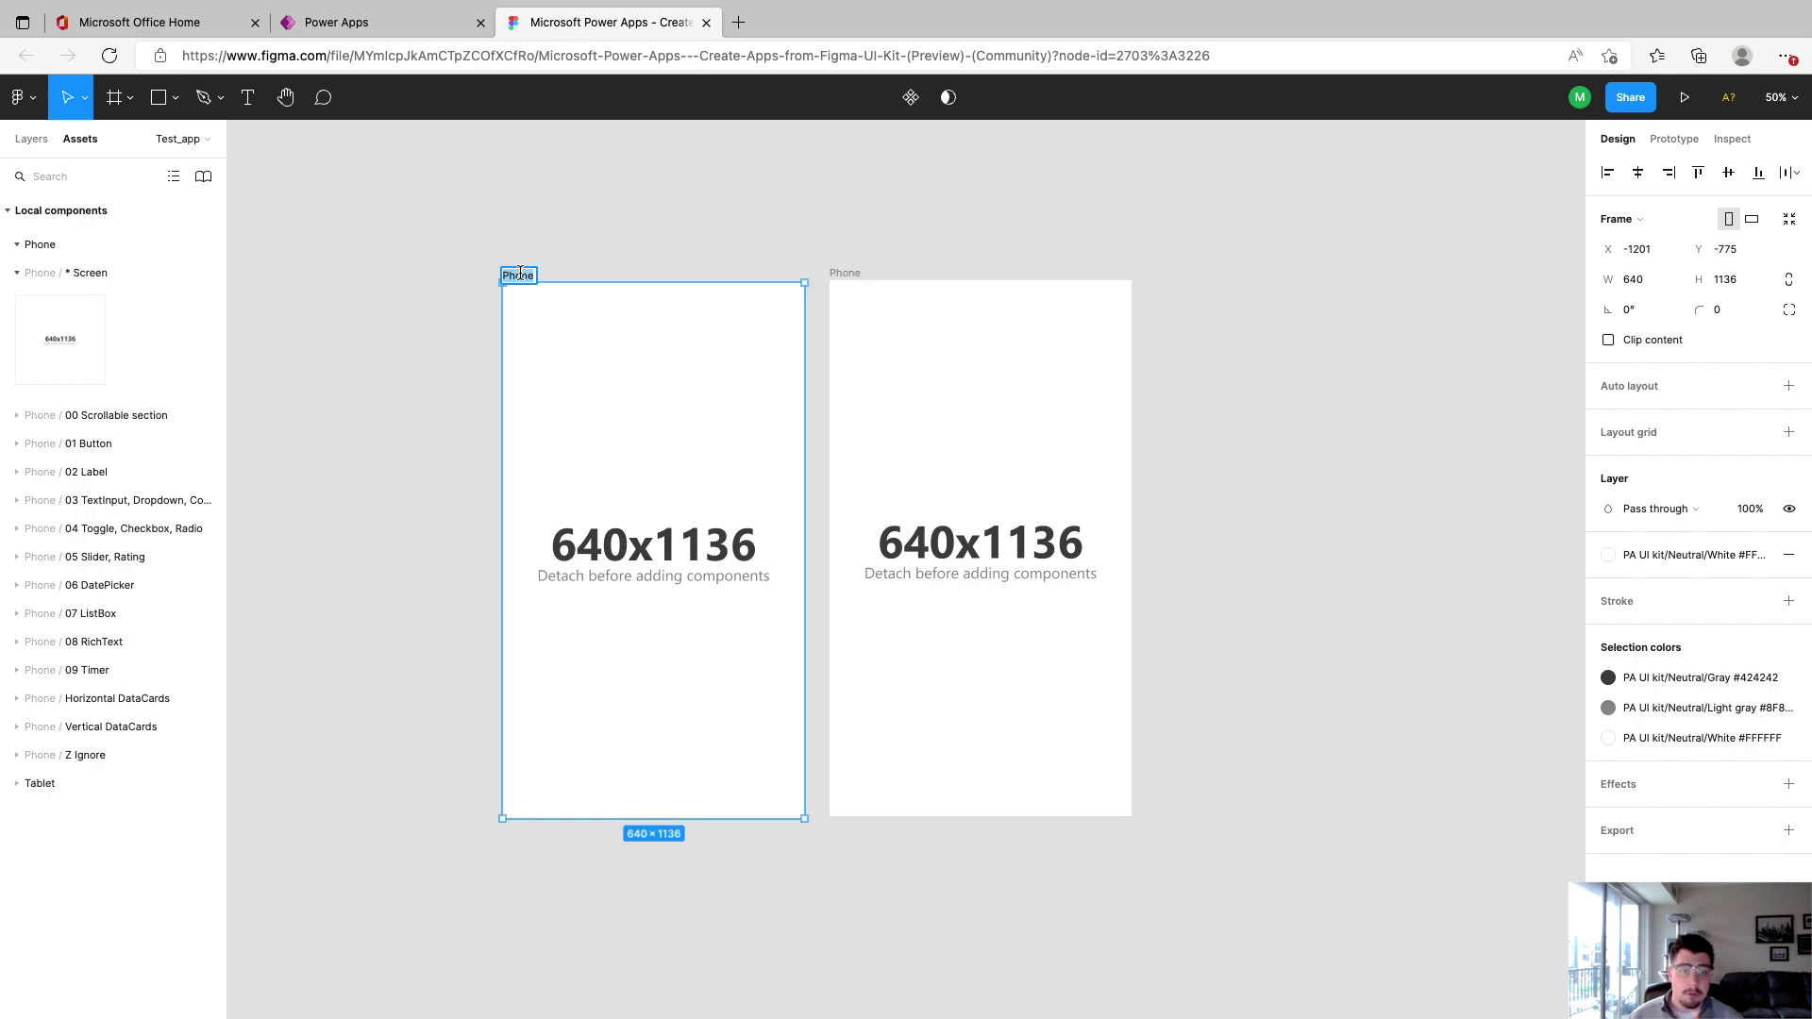
type("Login_")
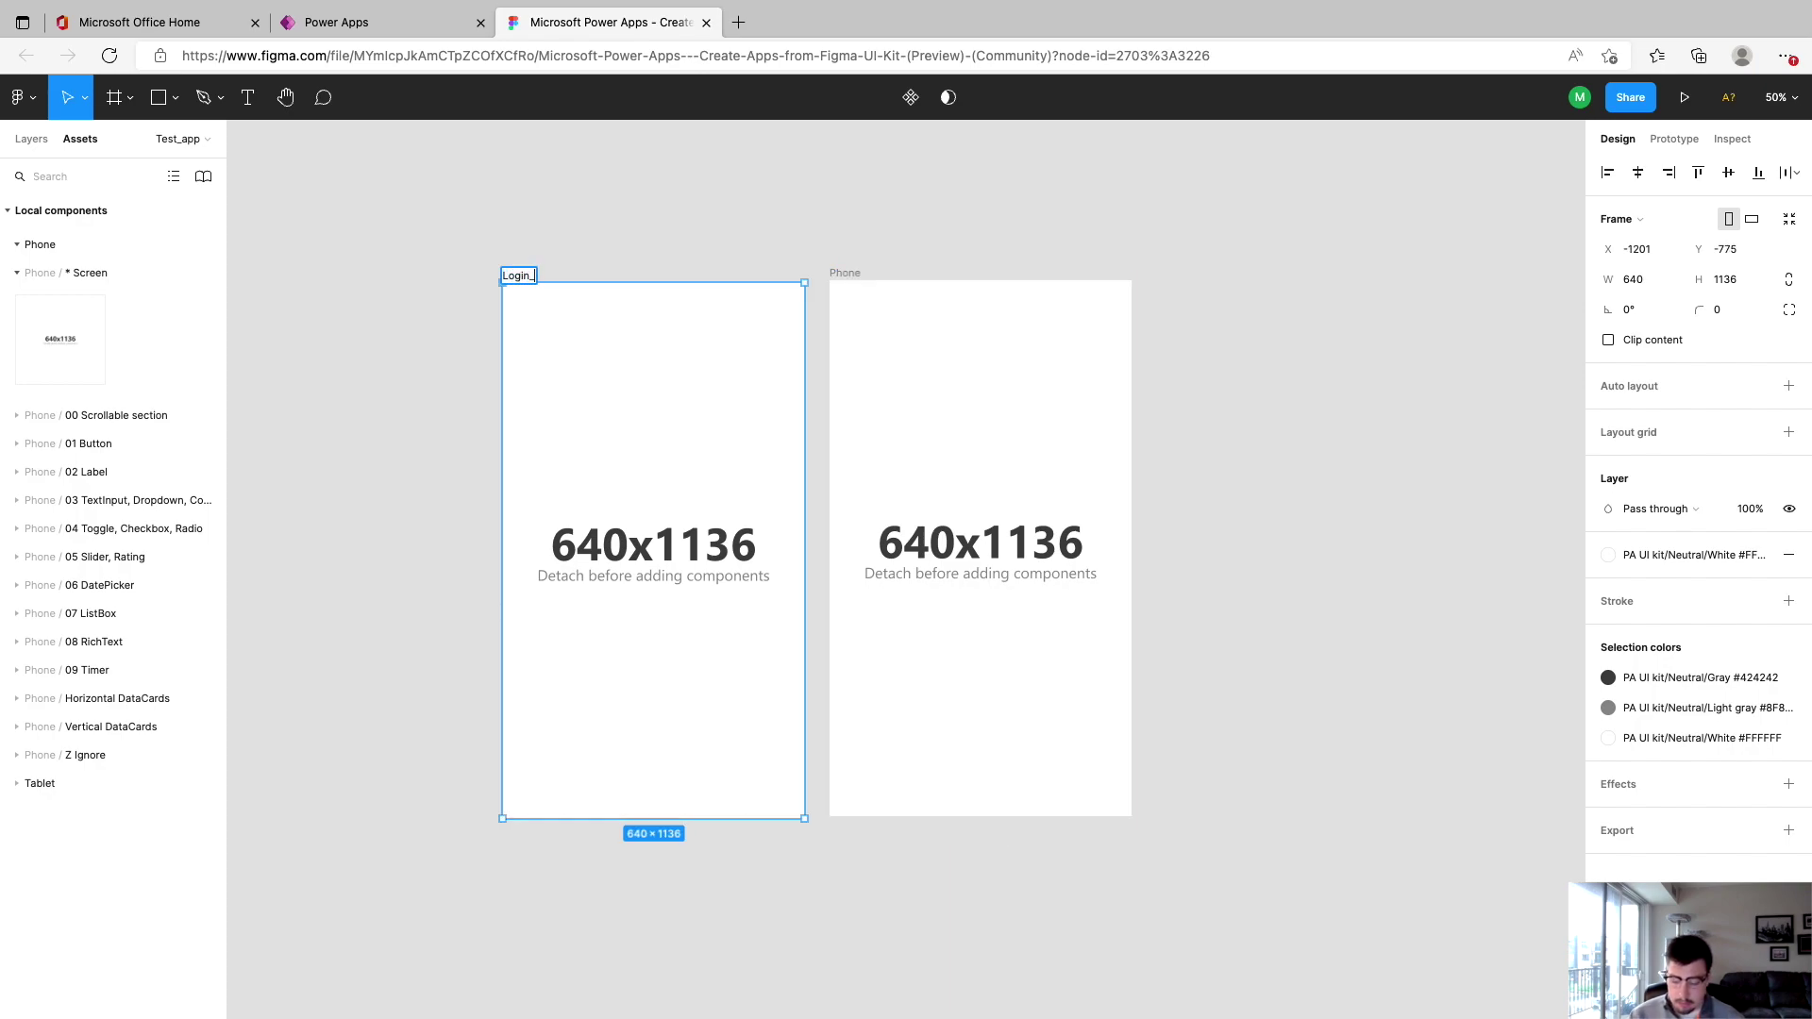
type("Screen")
key("Return")
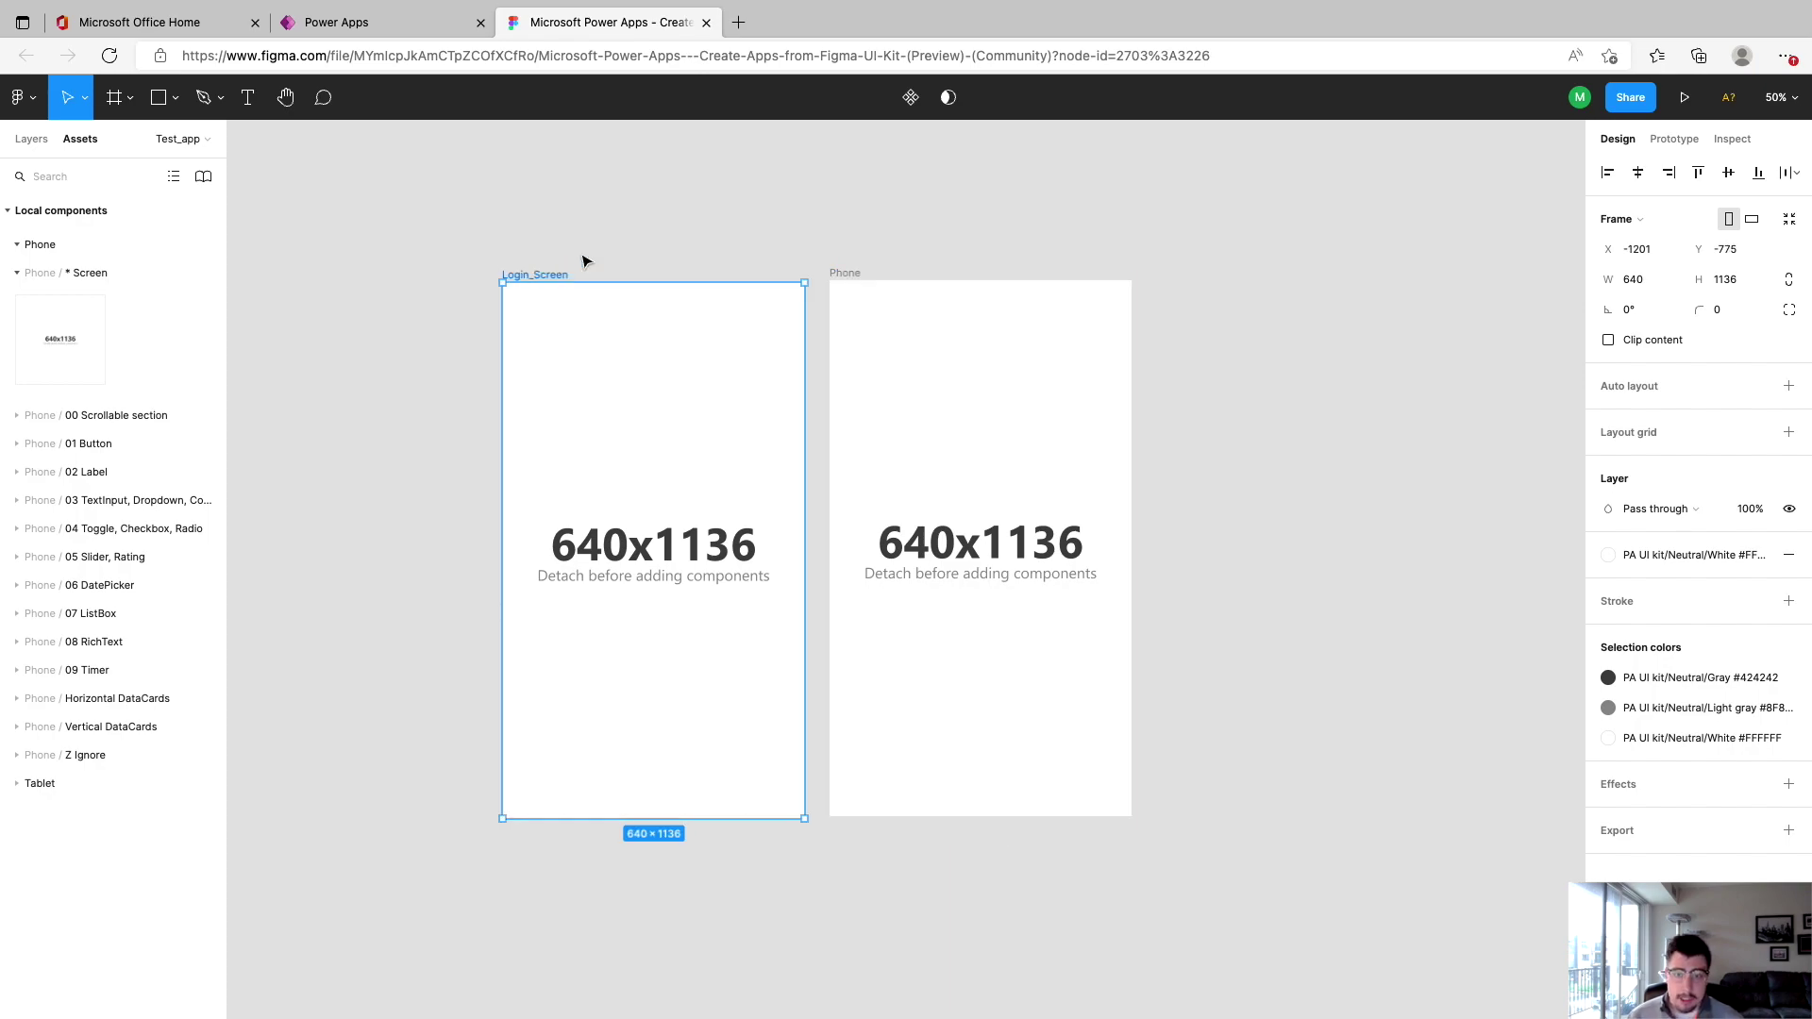
double_click(845, 272)
type("Home")
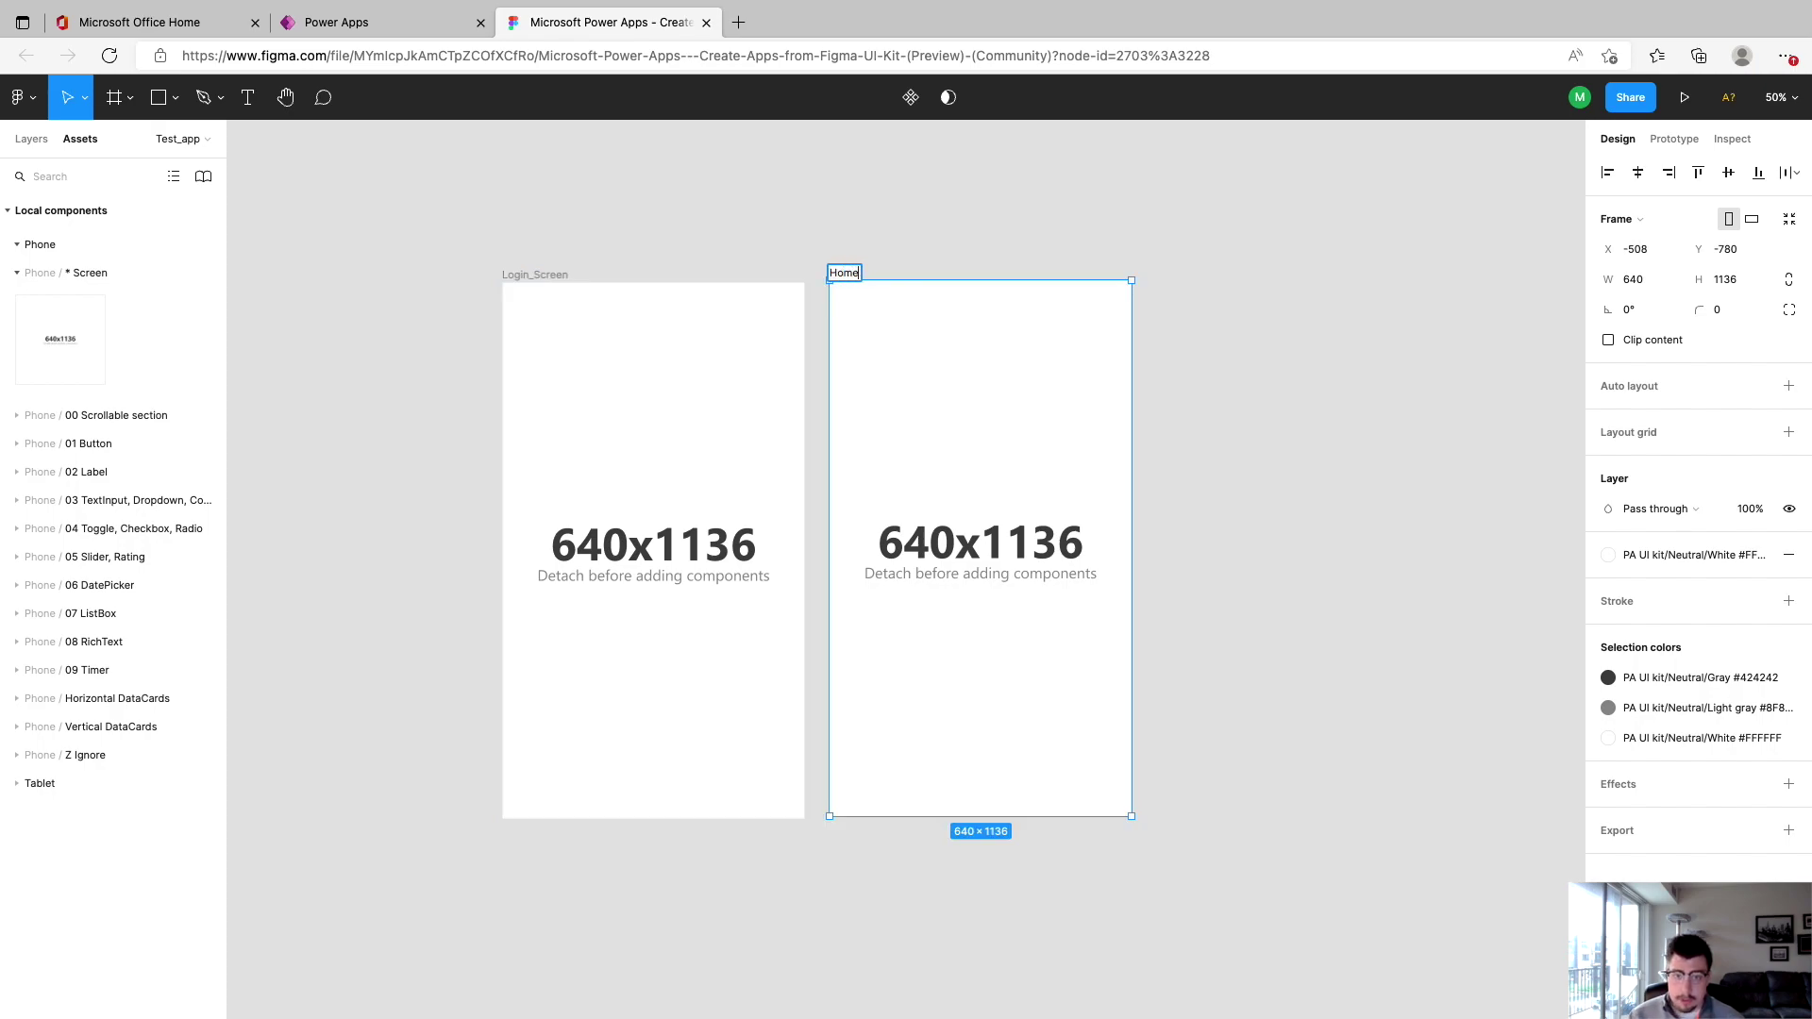
type("_Screen")
key("Return")
Step: Delete the placeholder text on both Login_Screen and Home_Screen
left_click(833, 386)
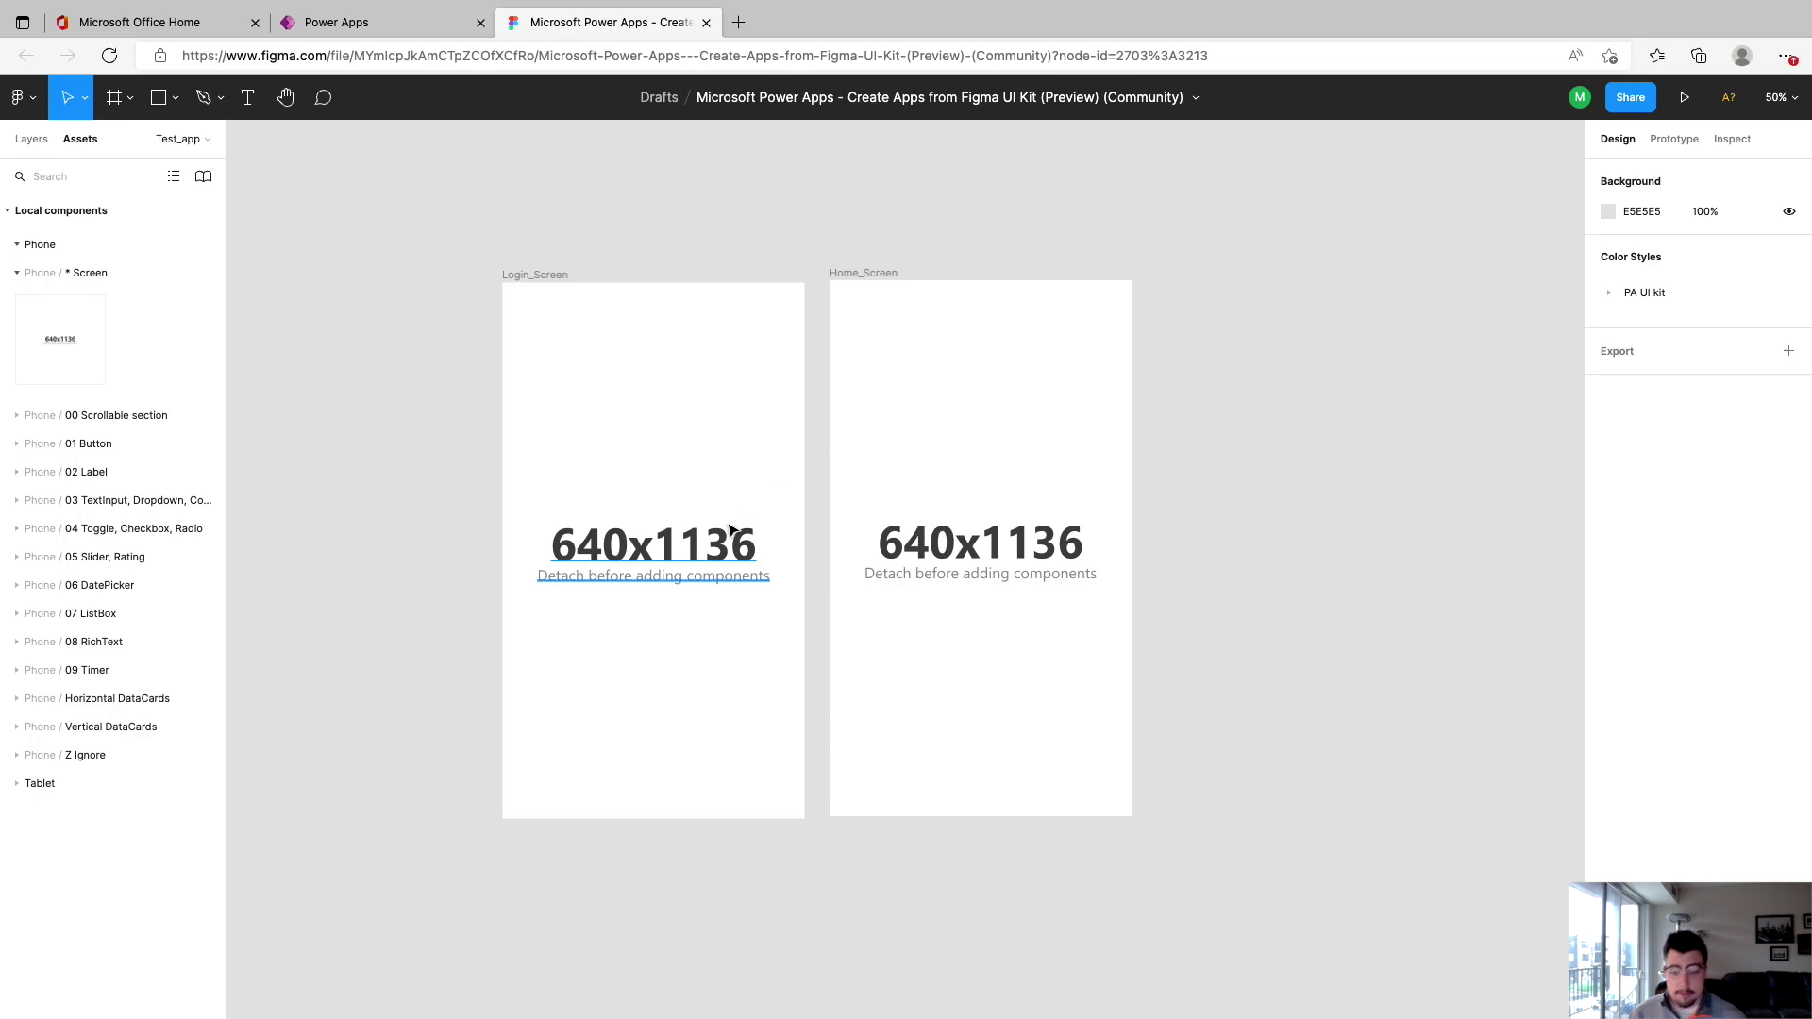
left_click(708, 550)
key("Delete")
left_click(971, 542)
key("Delete")
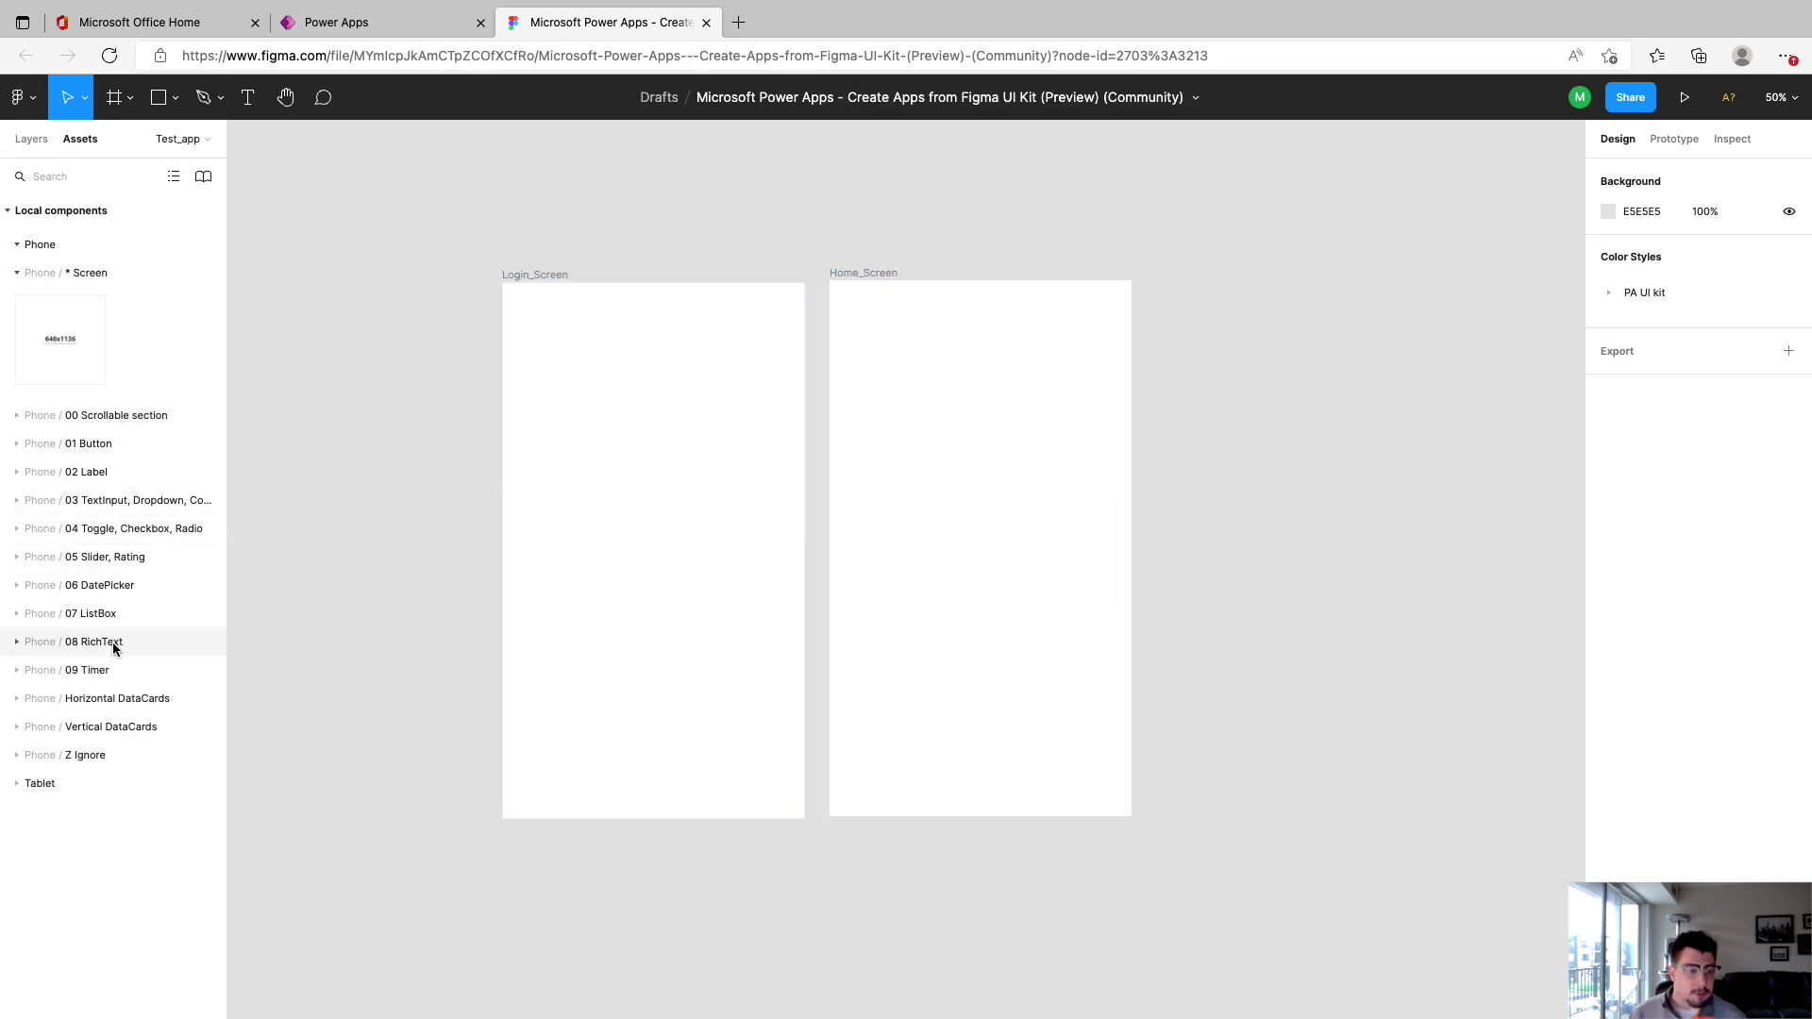
Step: Add a Button, a centered Label and a text input to Login_Screen
left_click(16, 444)
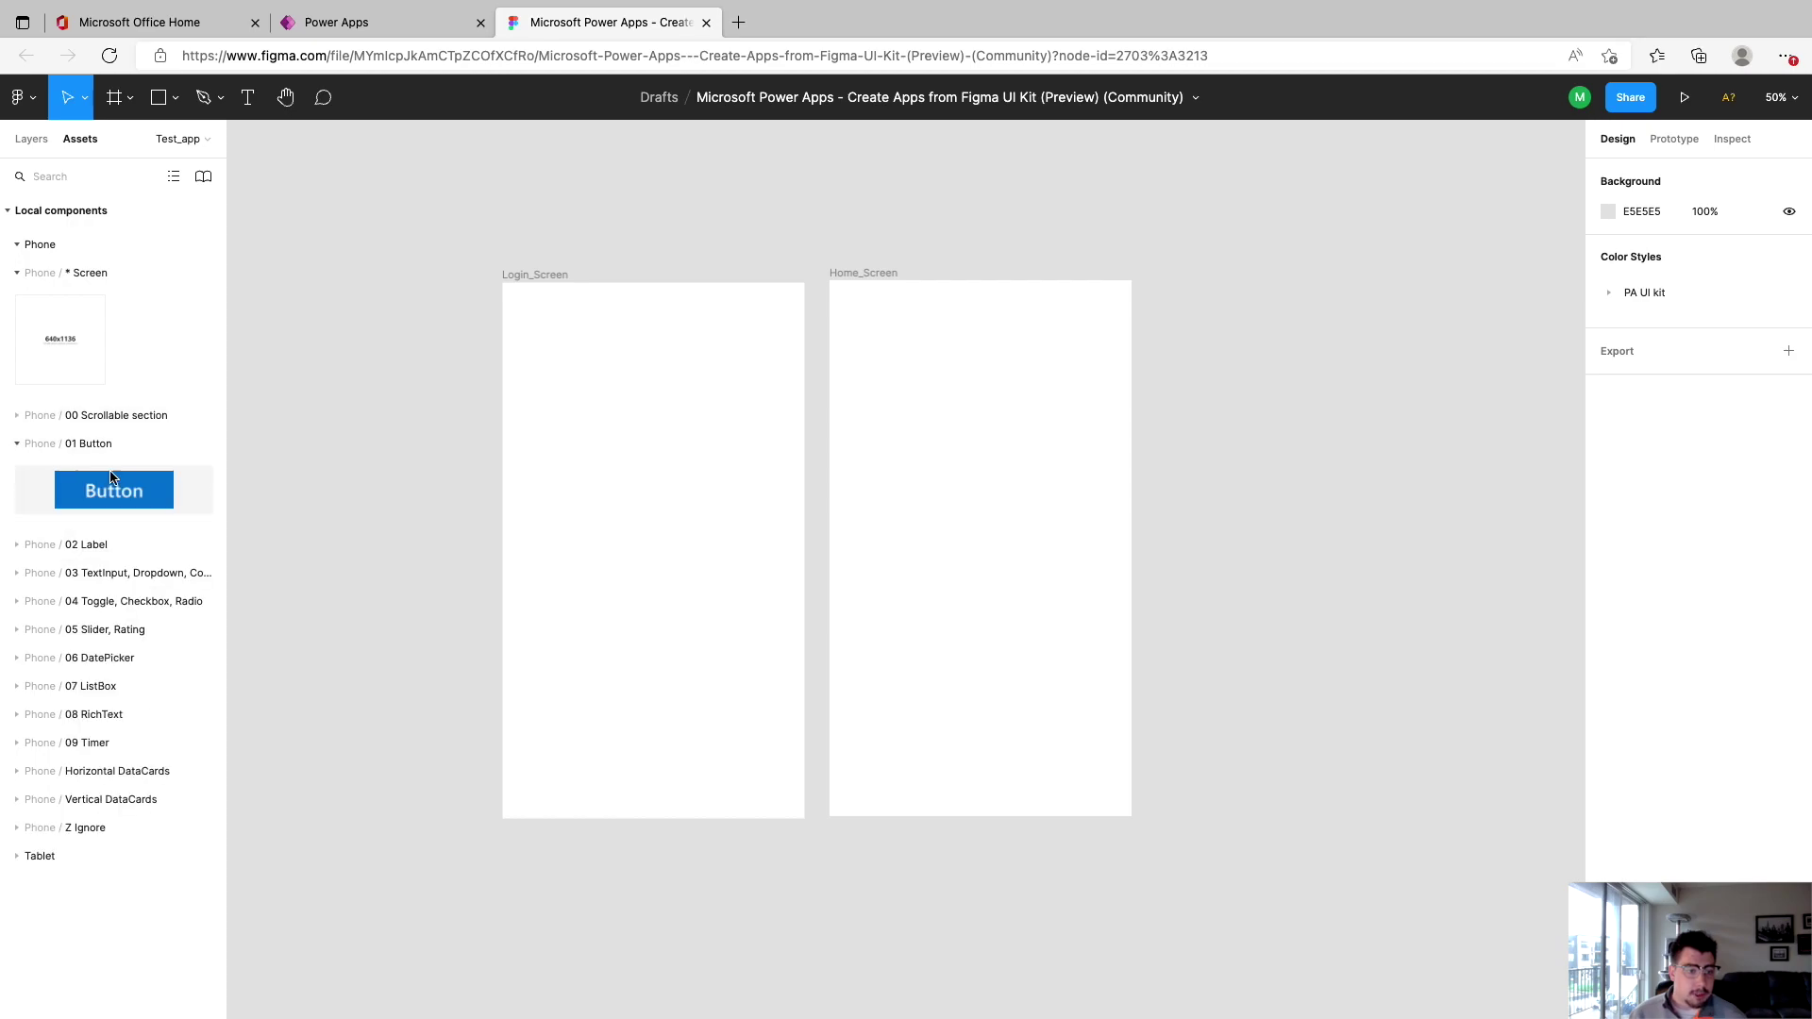
left_click_drag(113, 491, 658, 726)
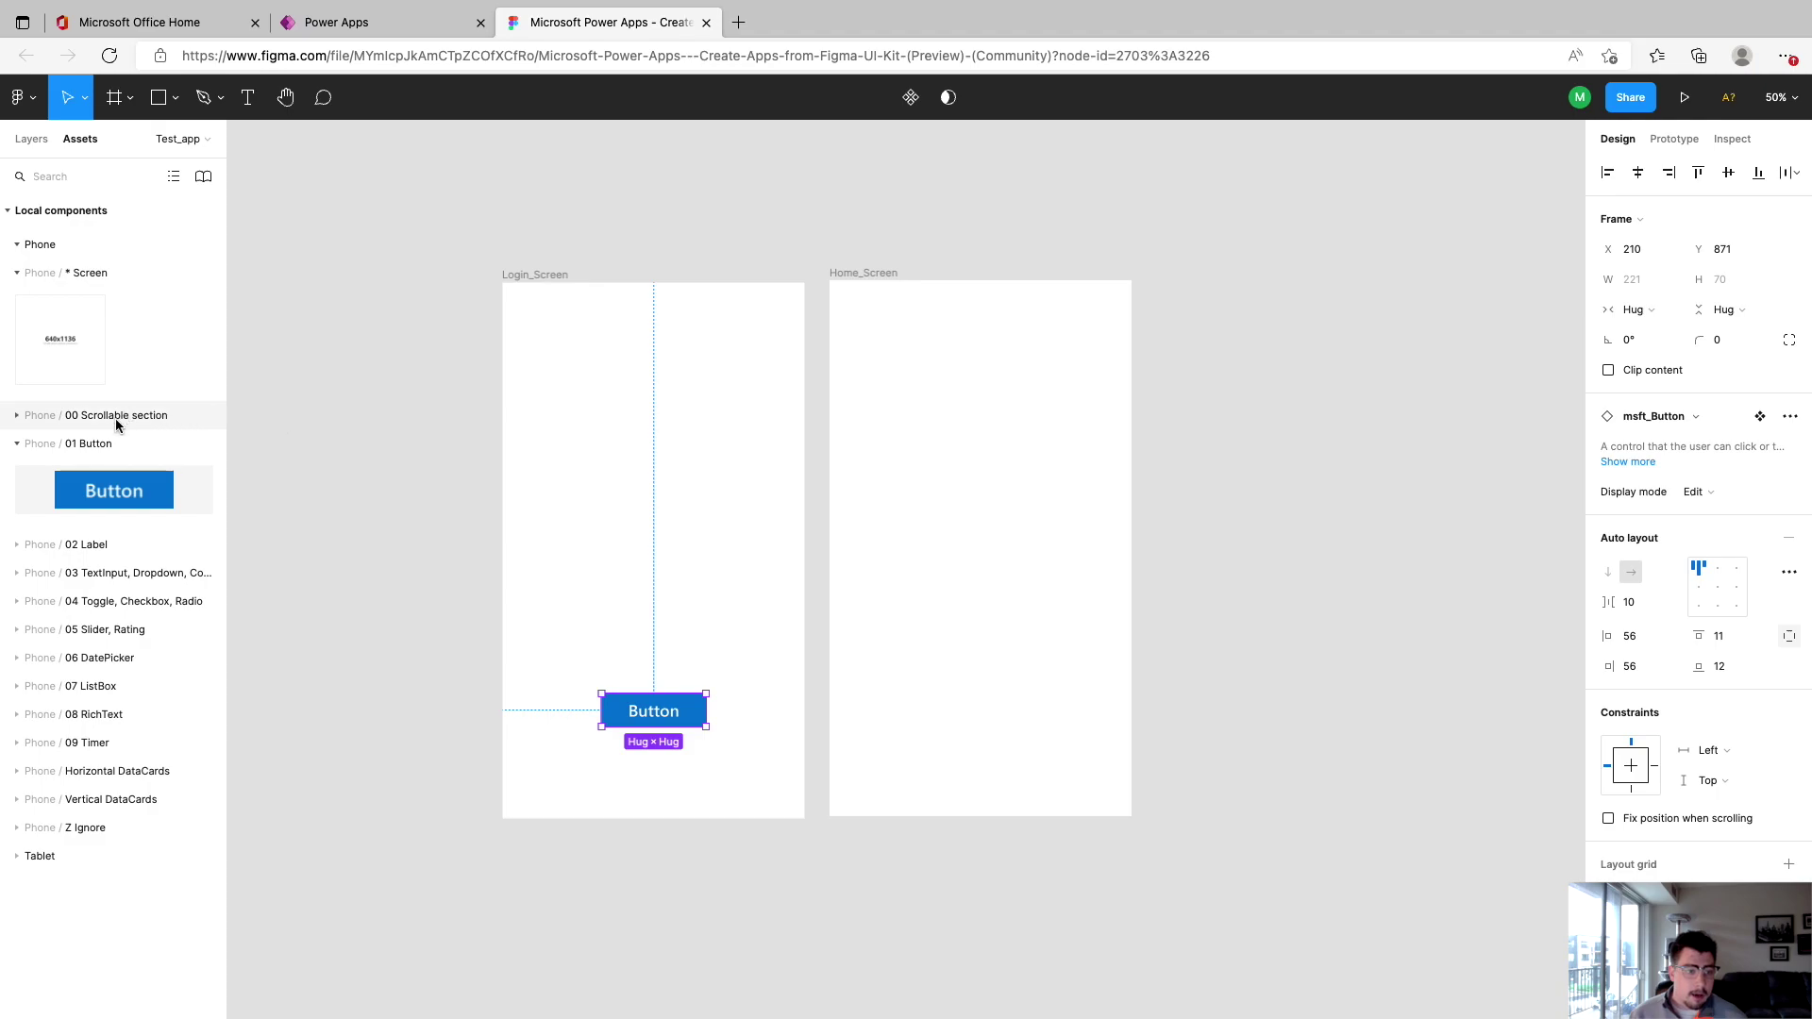
left_click(11, 444)
key("Escape")
left_click(42, 468)
left_click_drag(59, 540, 648, 389)
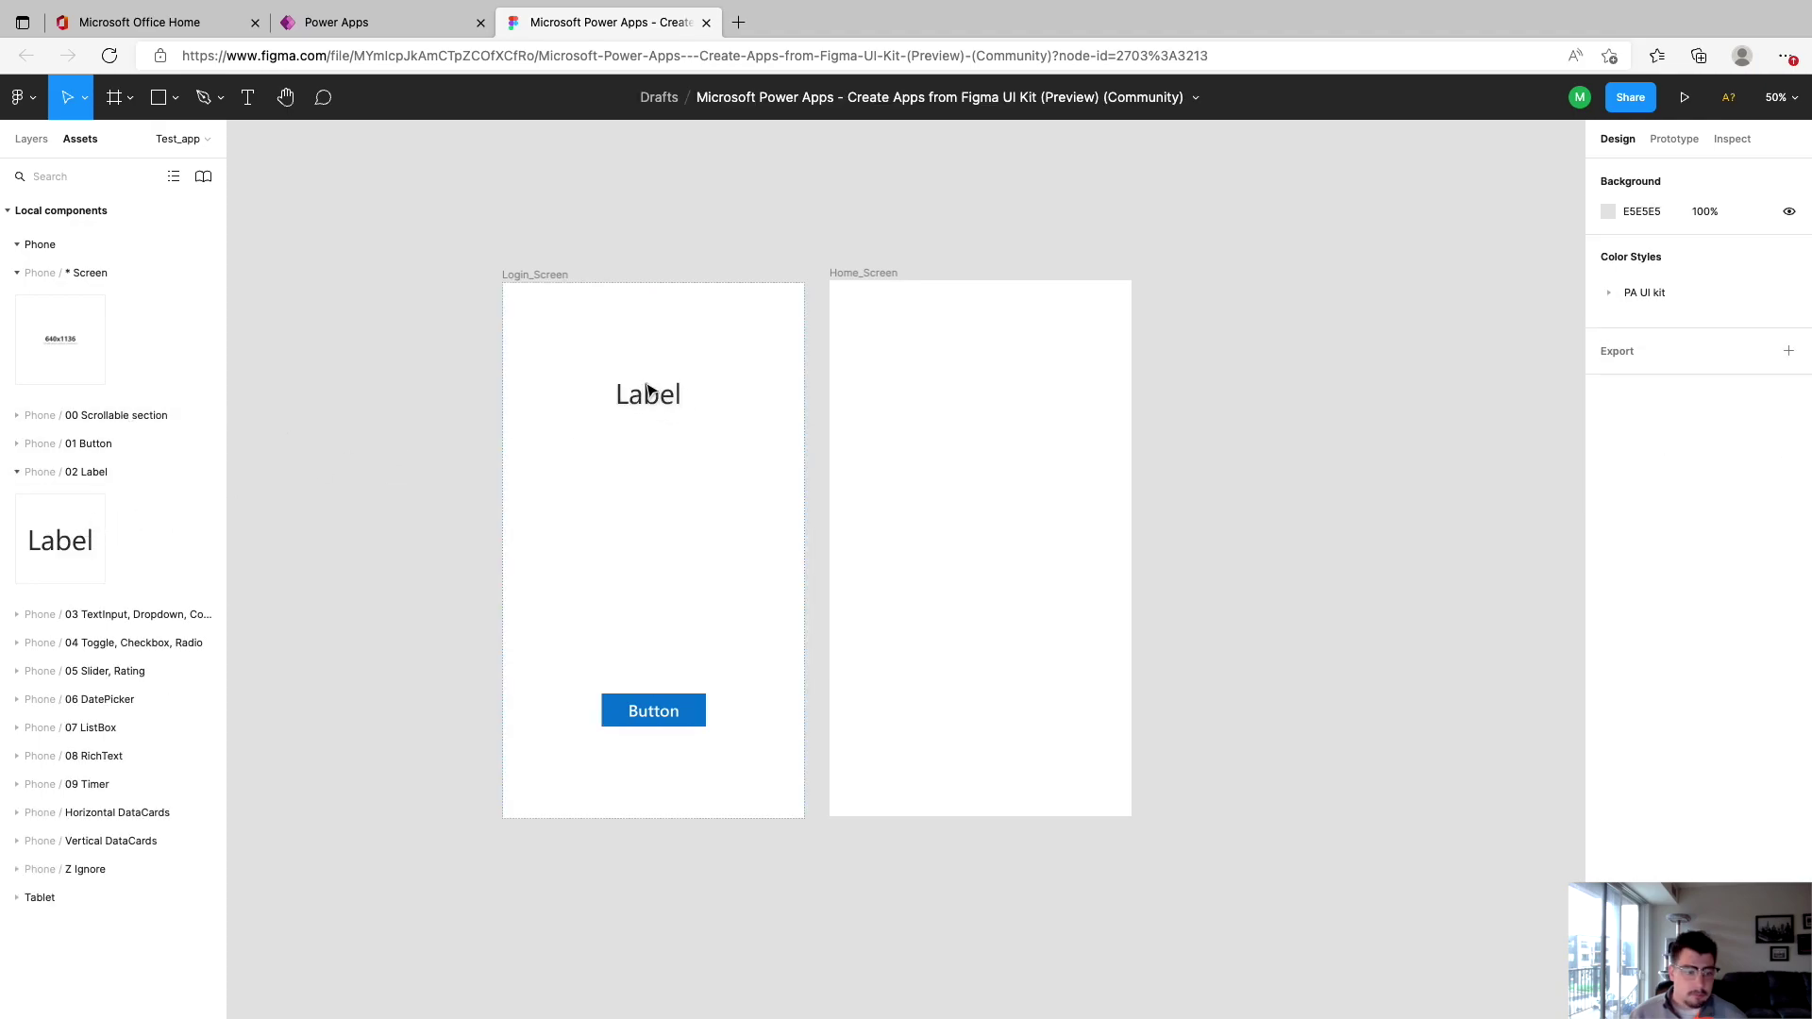
left_click(17, 615)
key("Escape")
left_click_drag(66, 793, 604, 538)
left_click(654, 395)
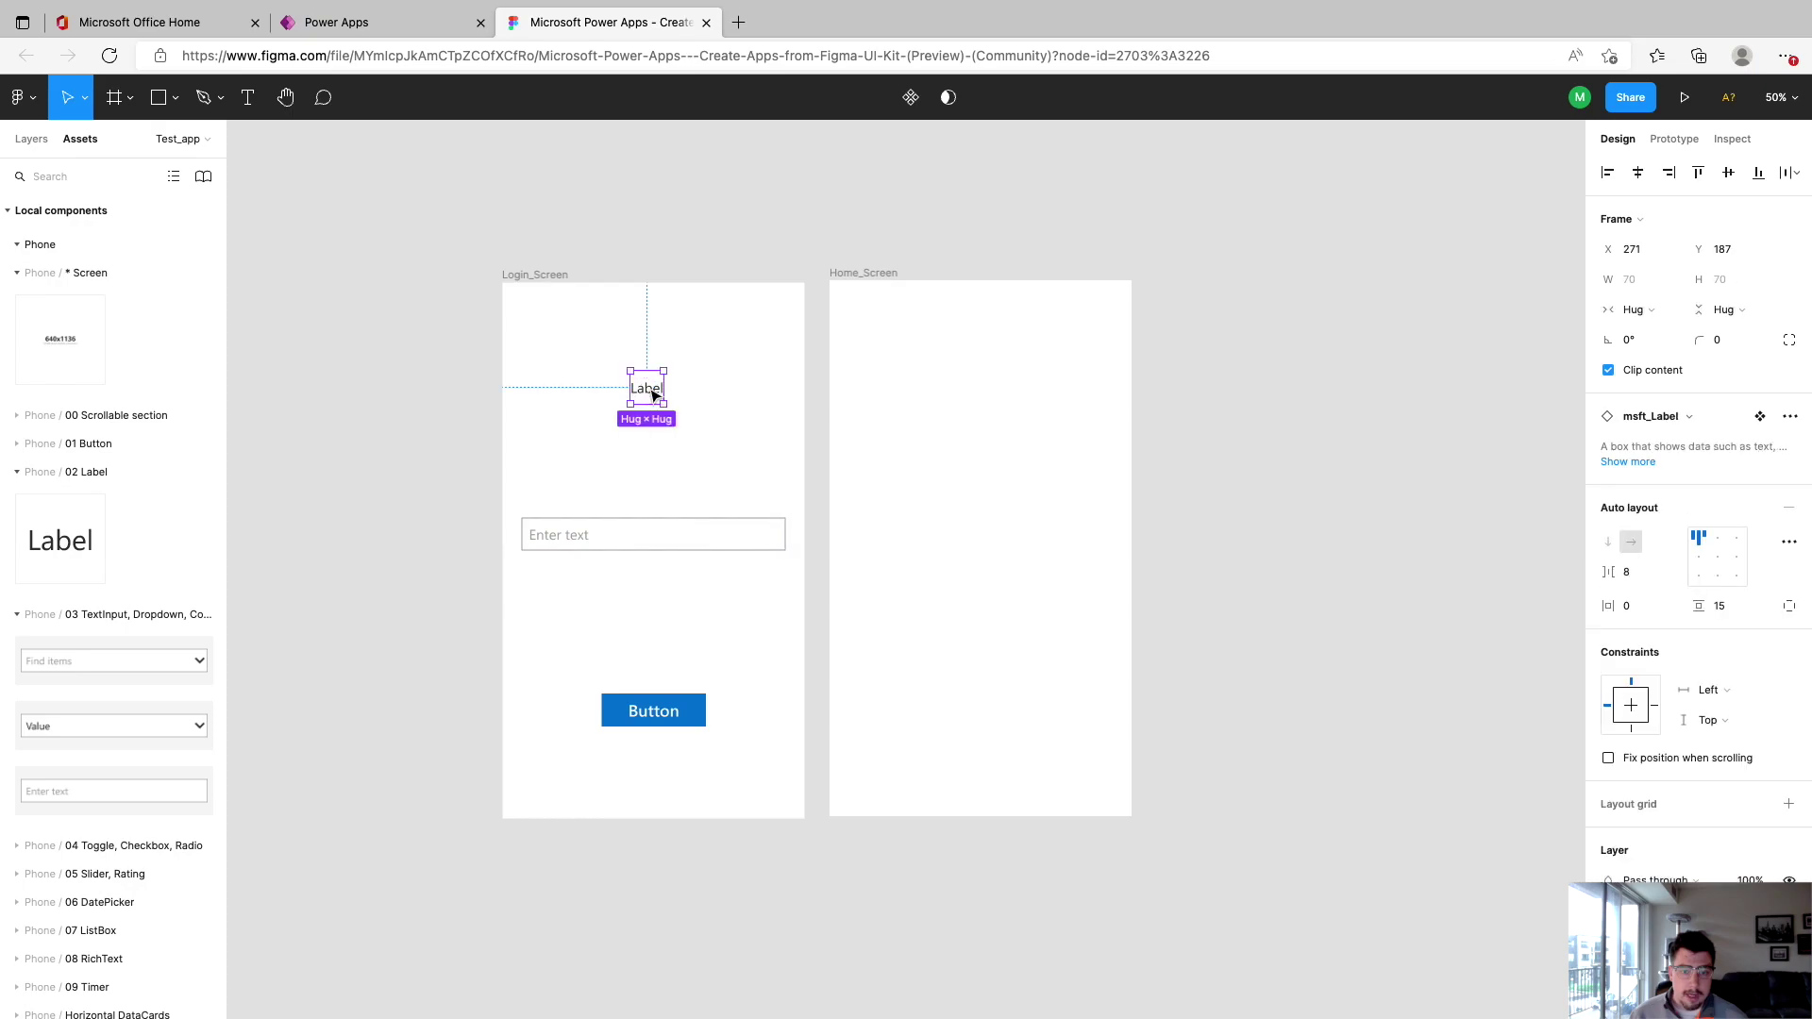
left_click_drag(649, 394, 654, 387)
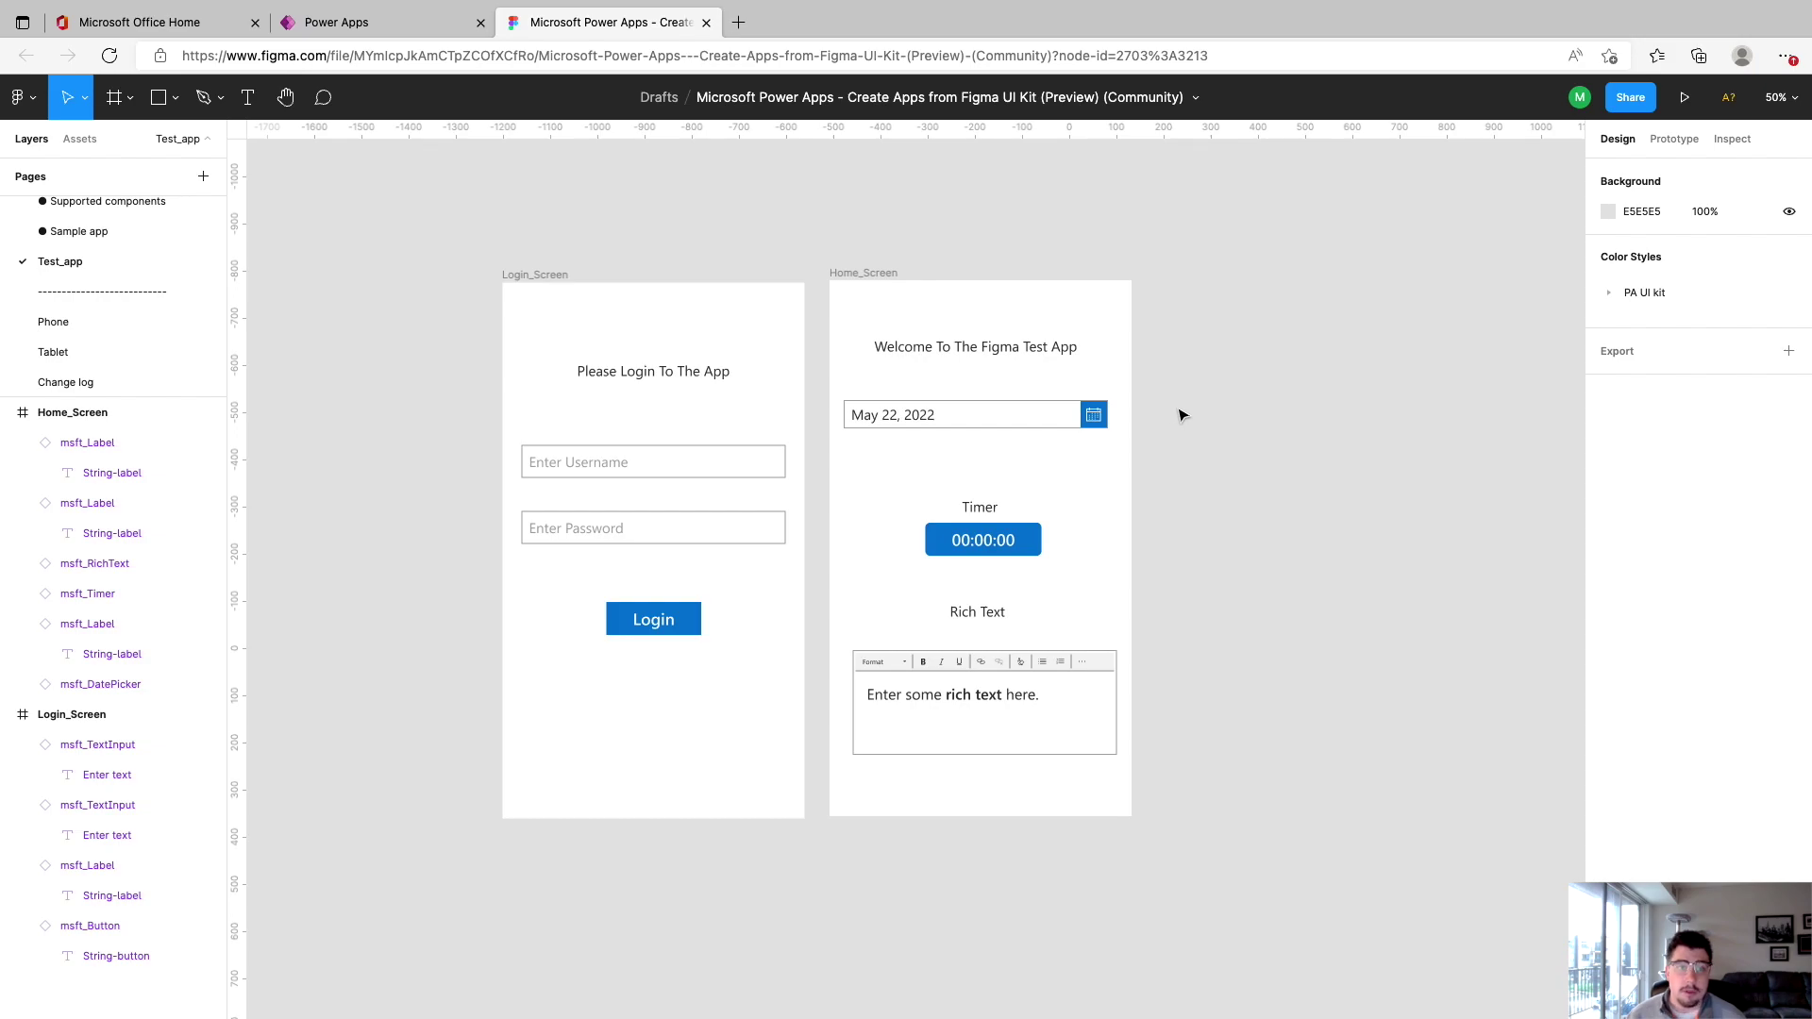
Step: Copy the Test_app page link from the Pages list and switch back to Power Apps
scroll(117, 376, "up", 2)
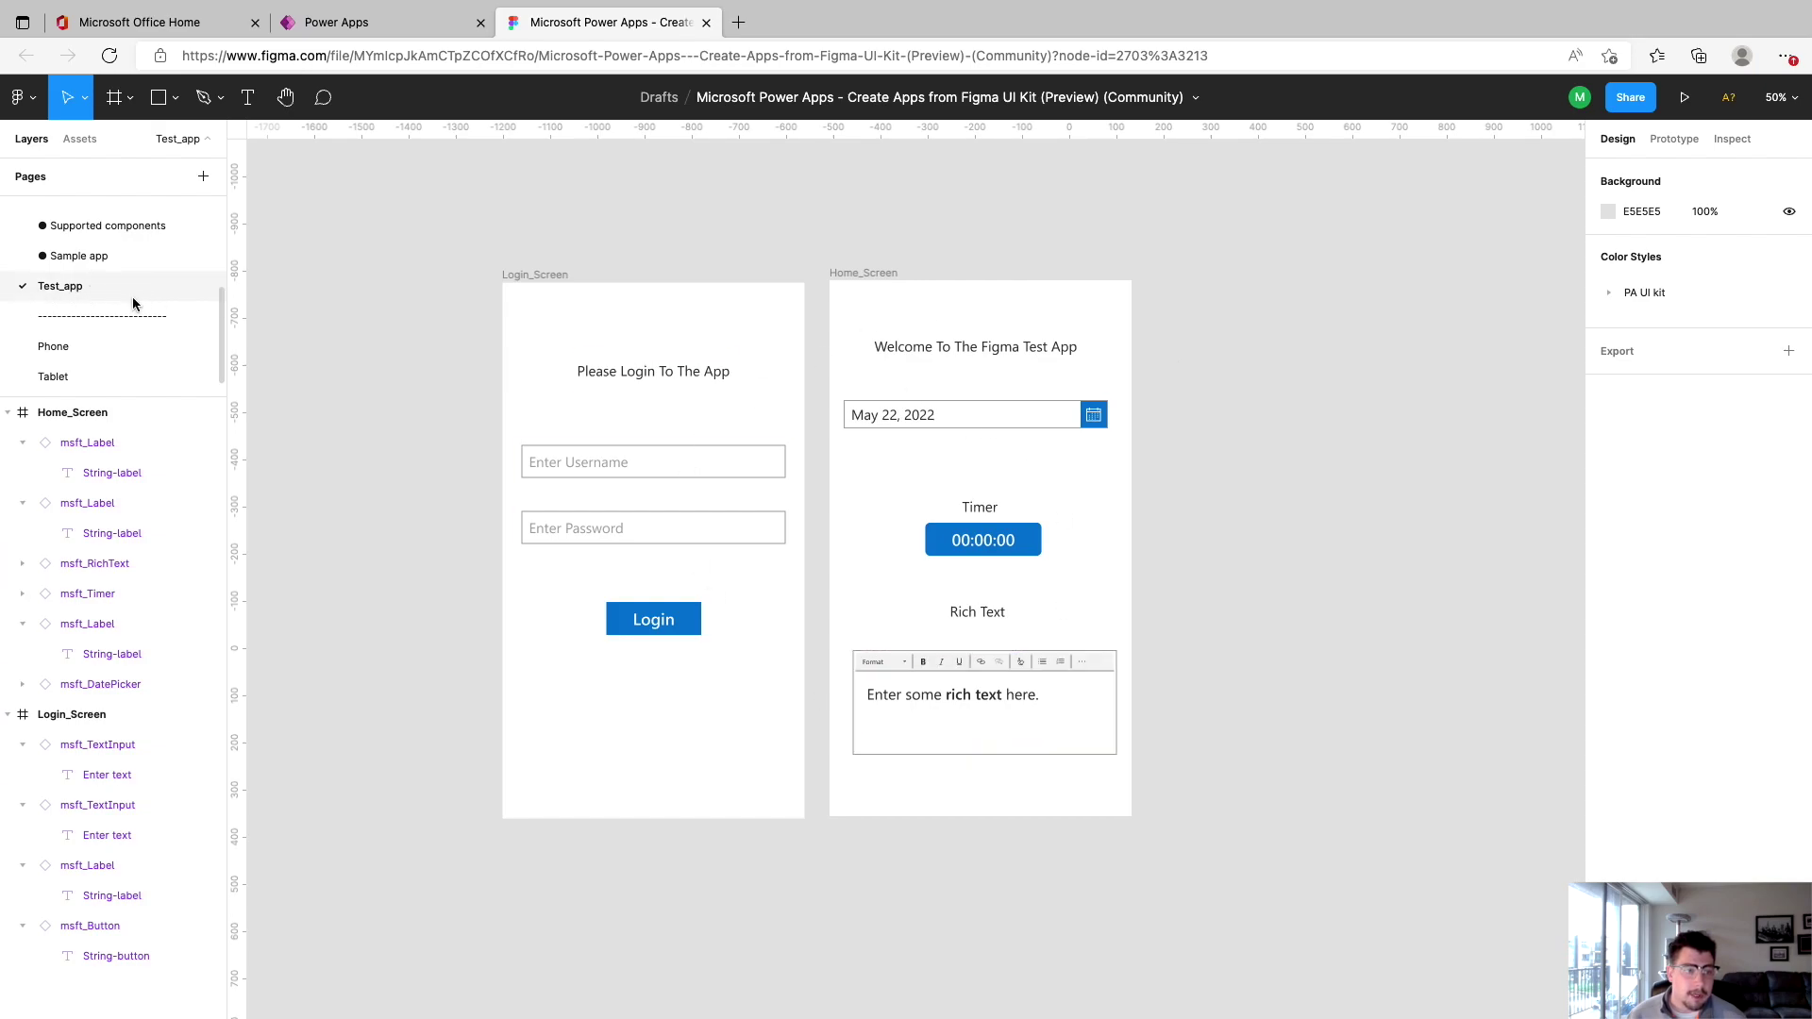
right_click(85, 290)
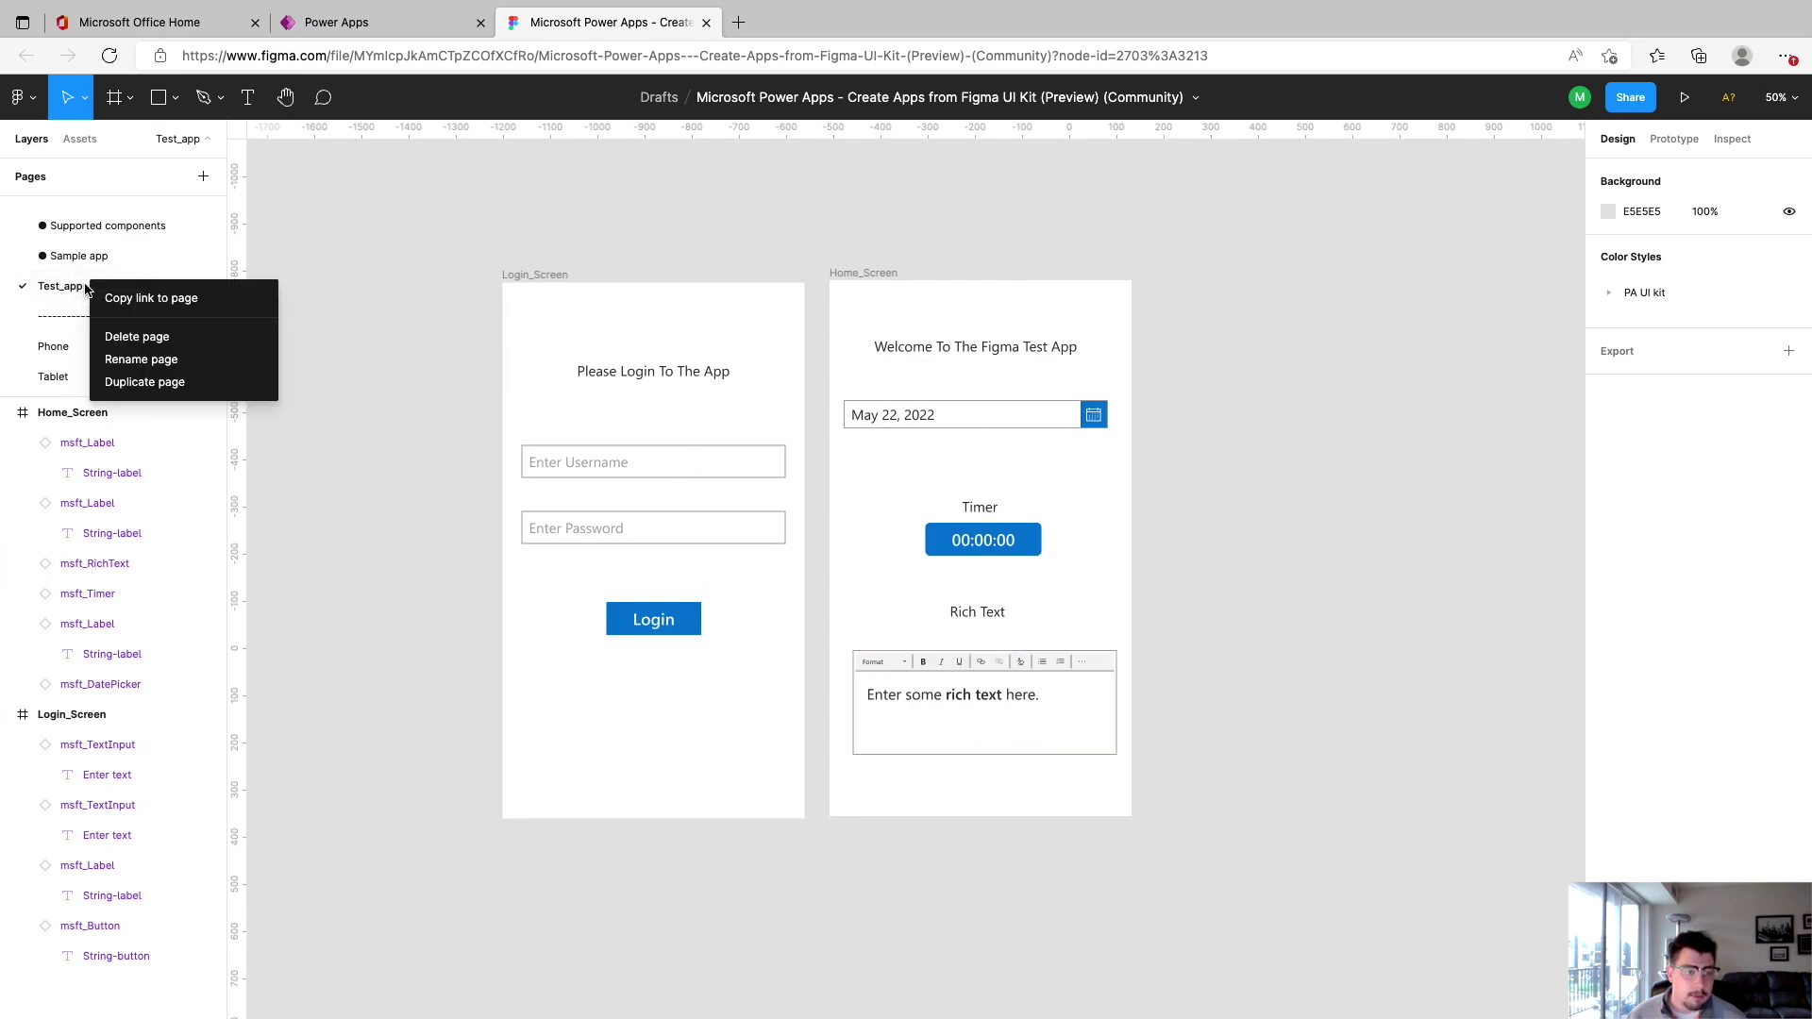
left_click(179, 302)
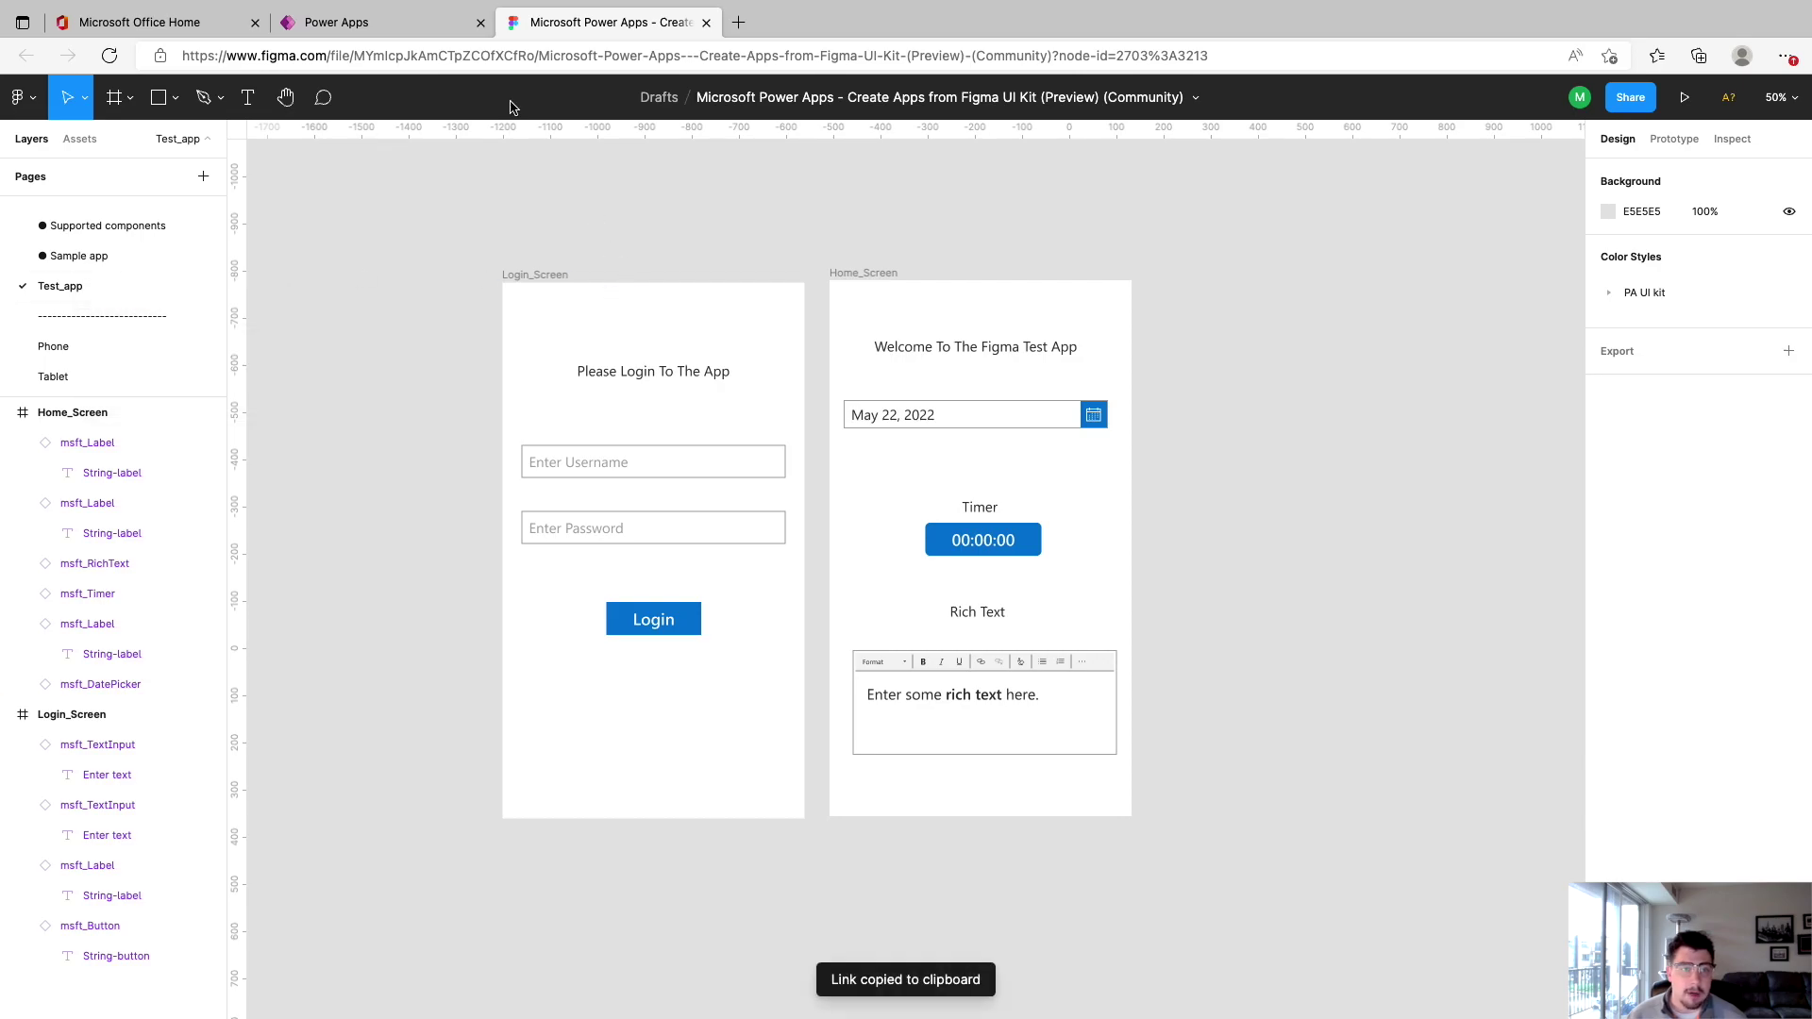
left_click(376, 23)
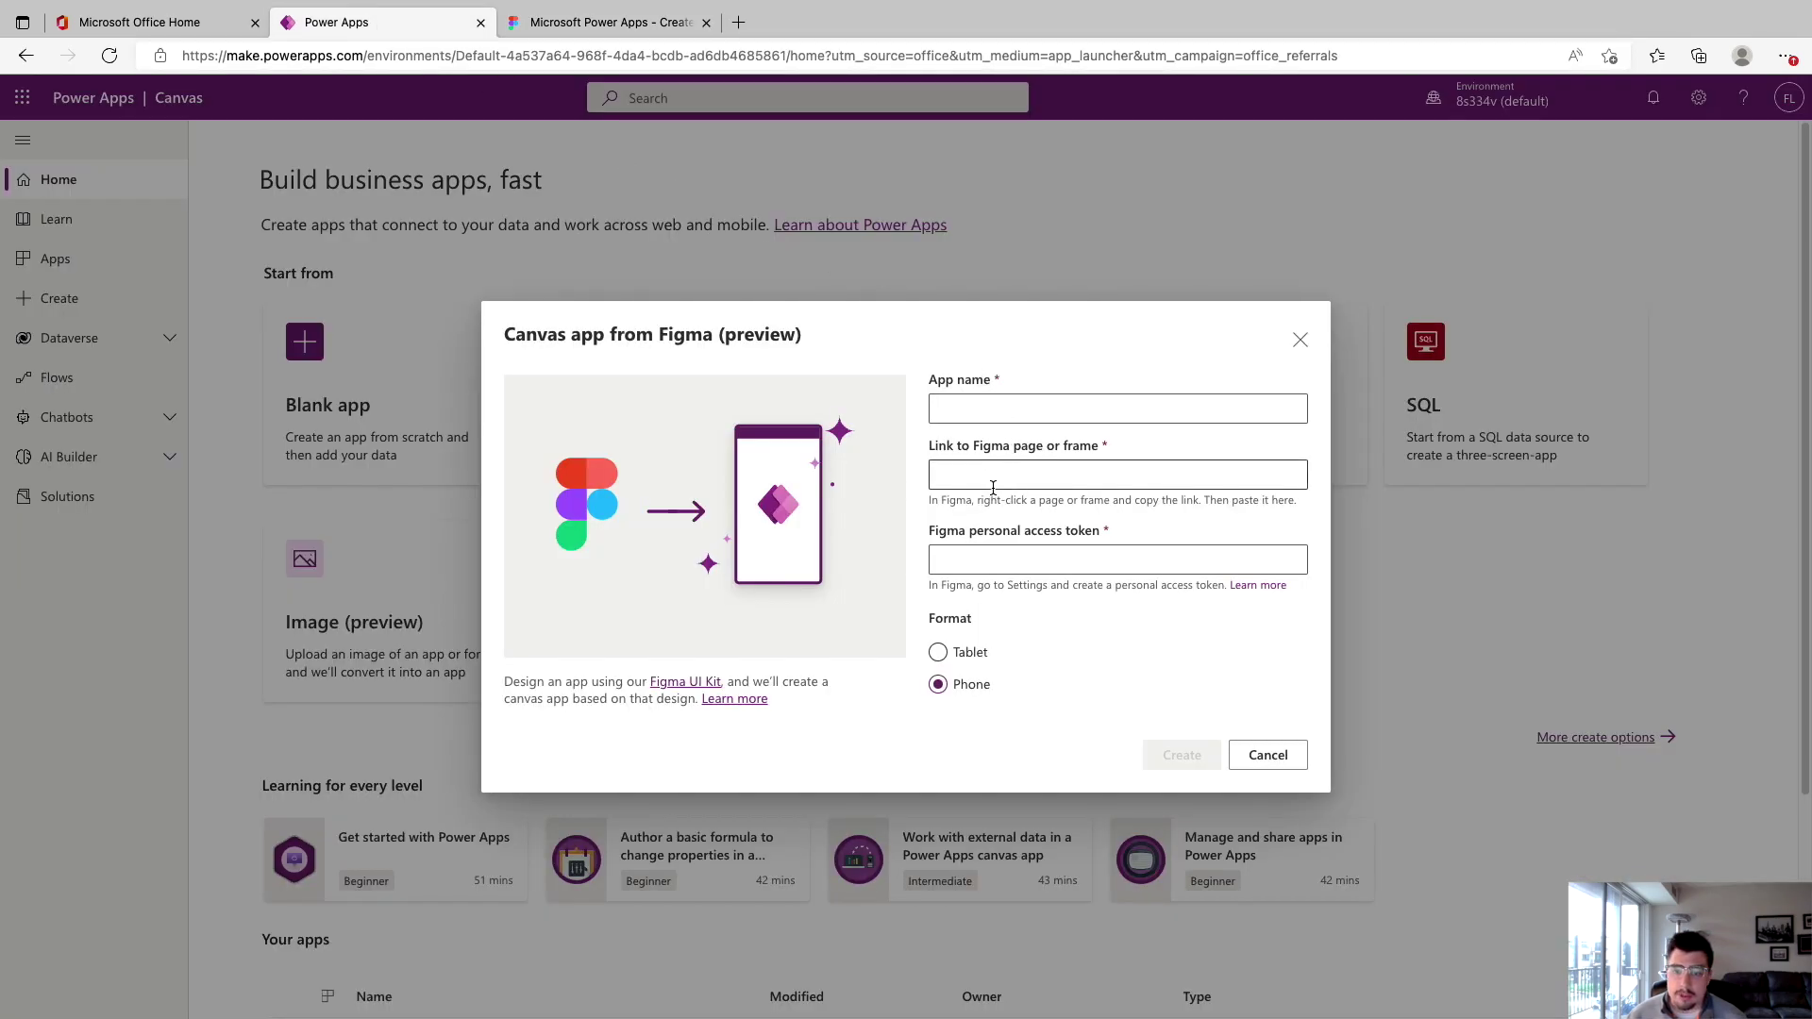
Step: Paste the Figma page link, name the app Test_figma_app, and return to Figma
left_click(1055, 478)
key("super+v")
left_click(1025, 413)
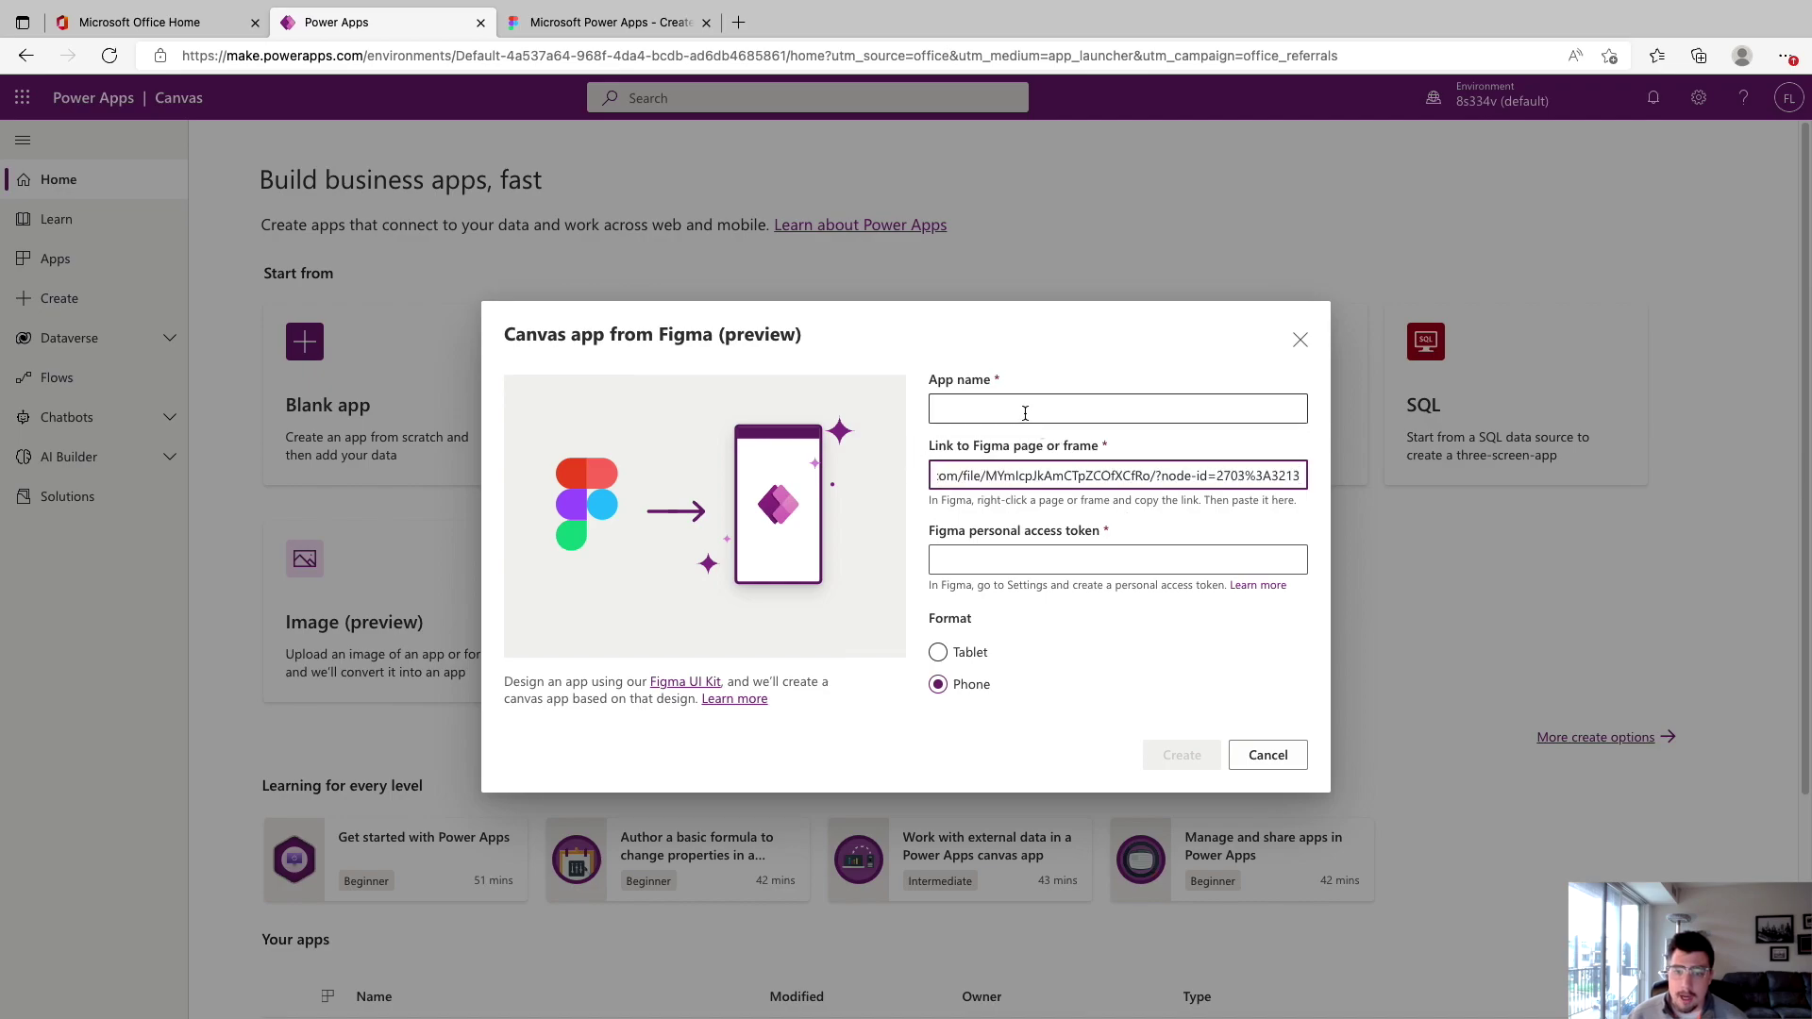
left_click(1025, 413)
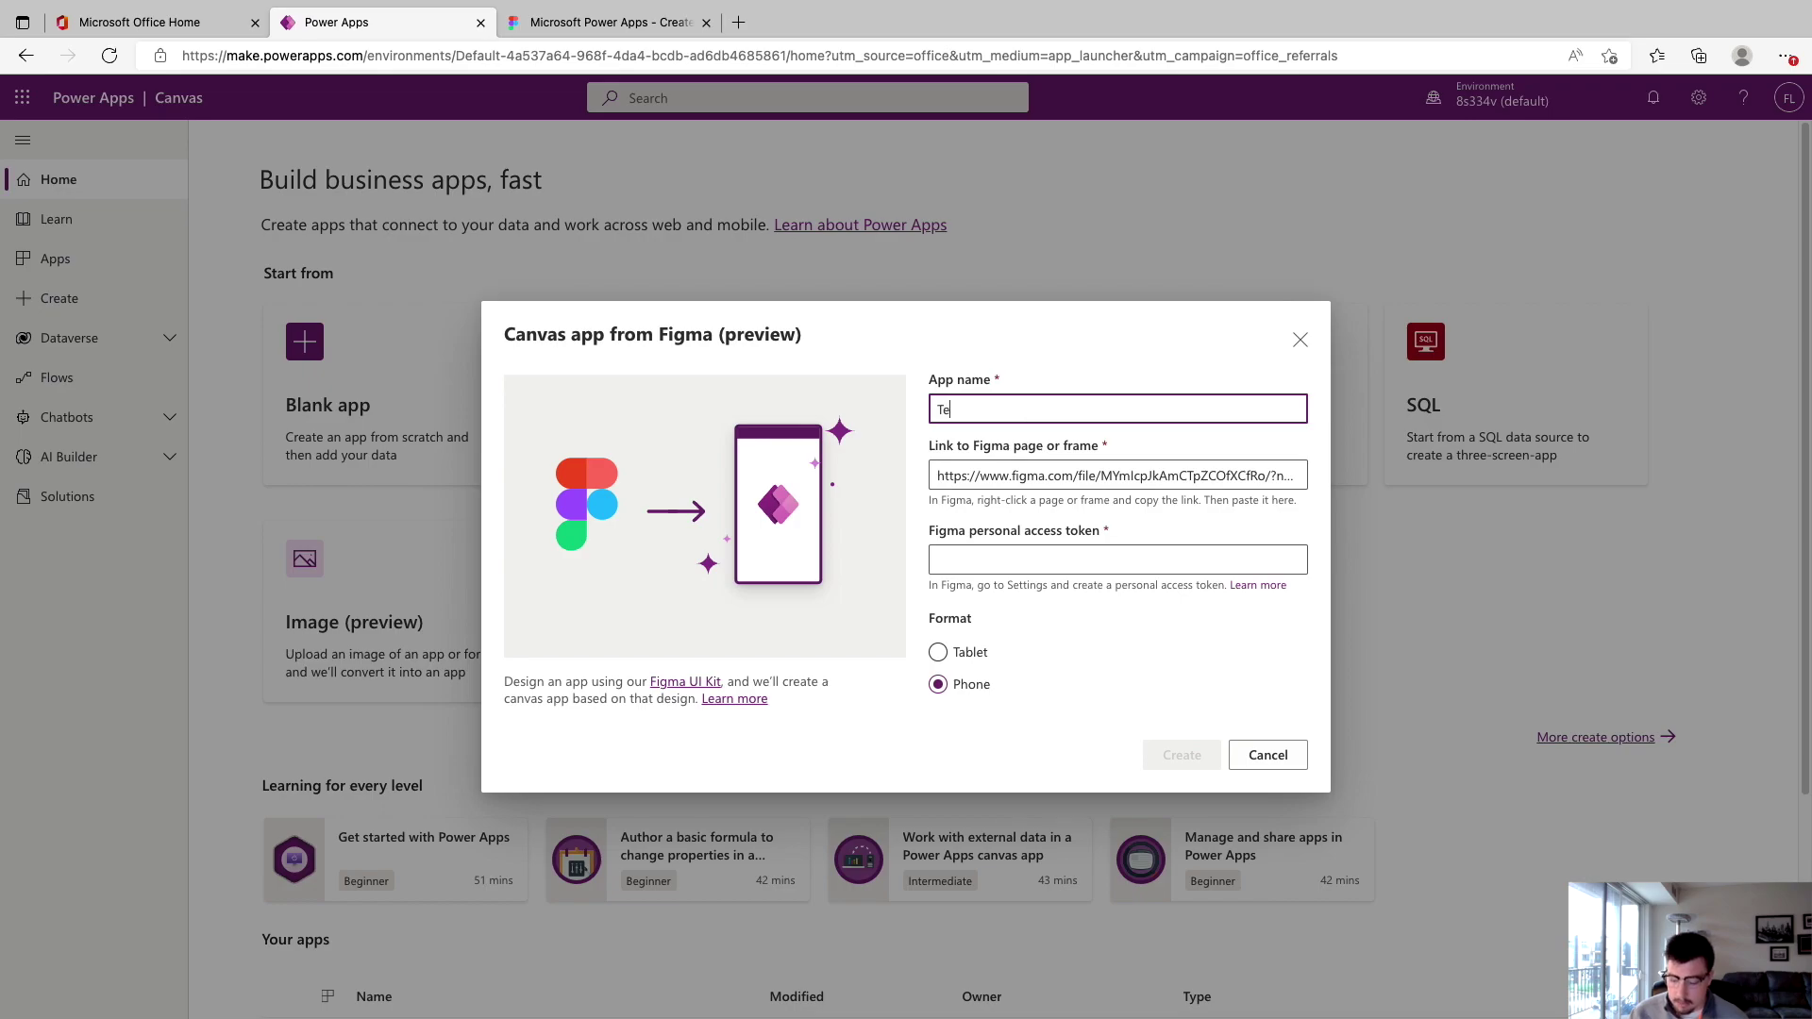
type("Test_figma")
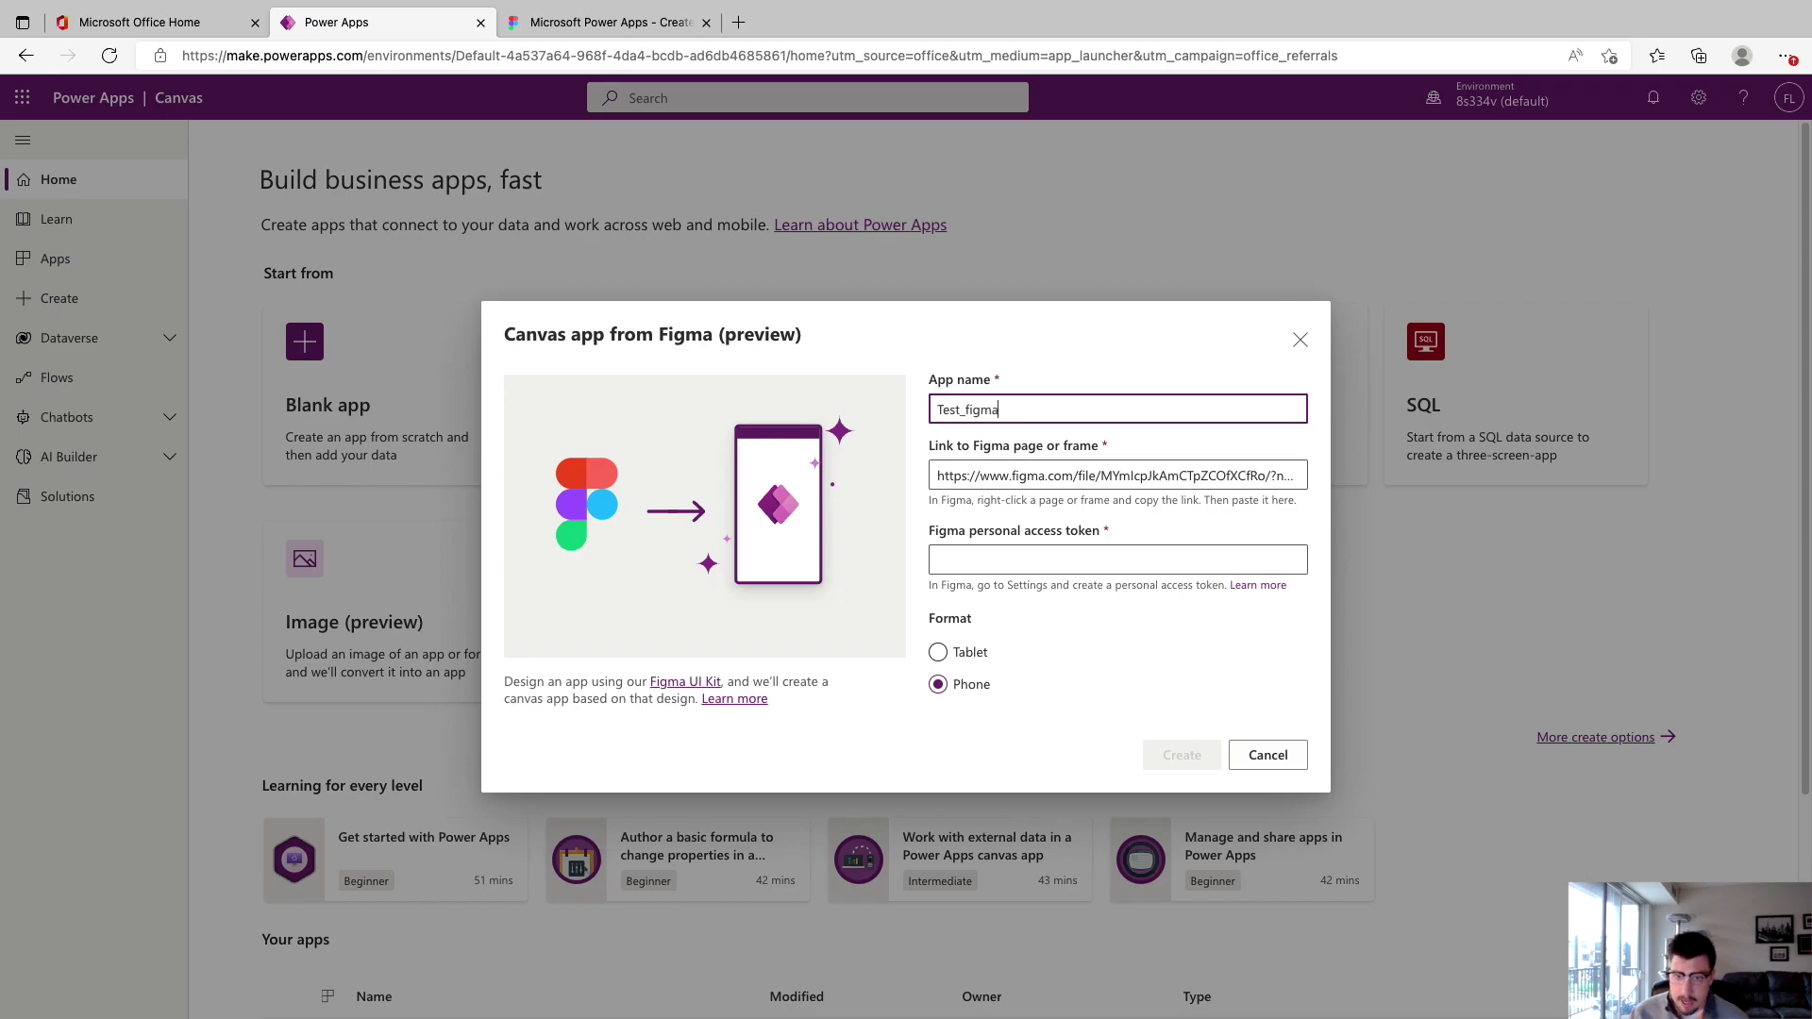
type("_app")
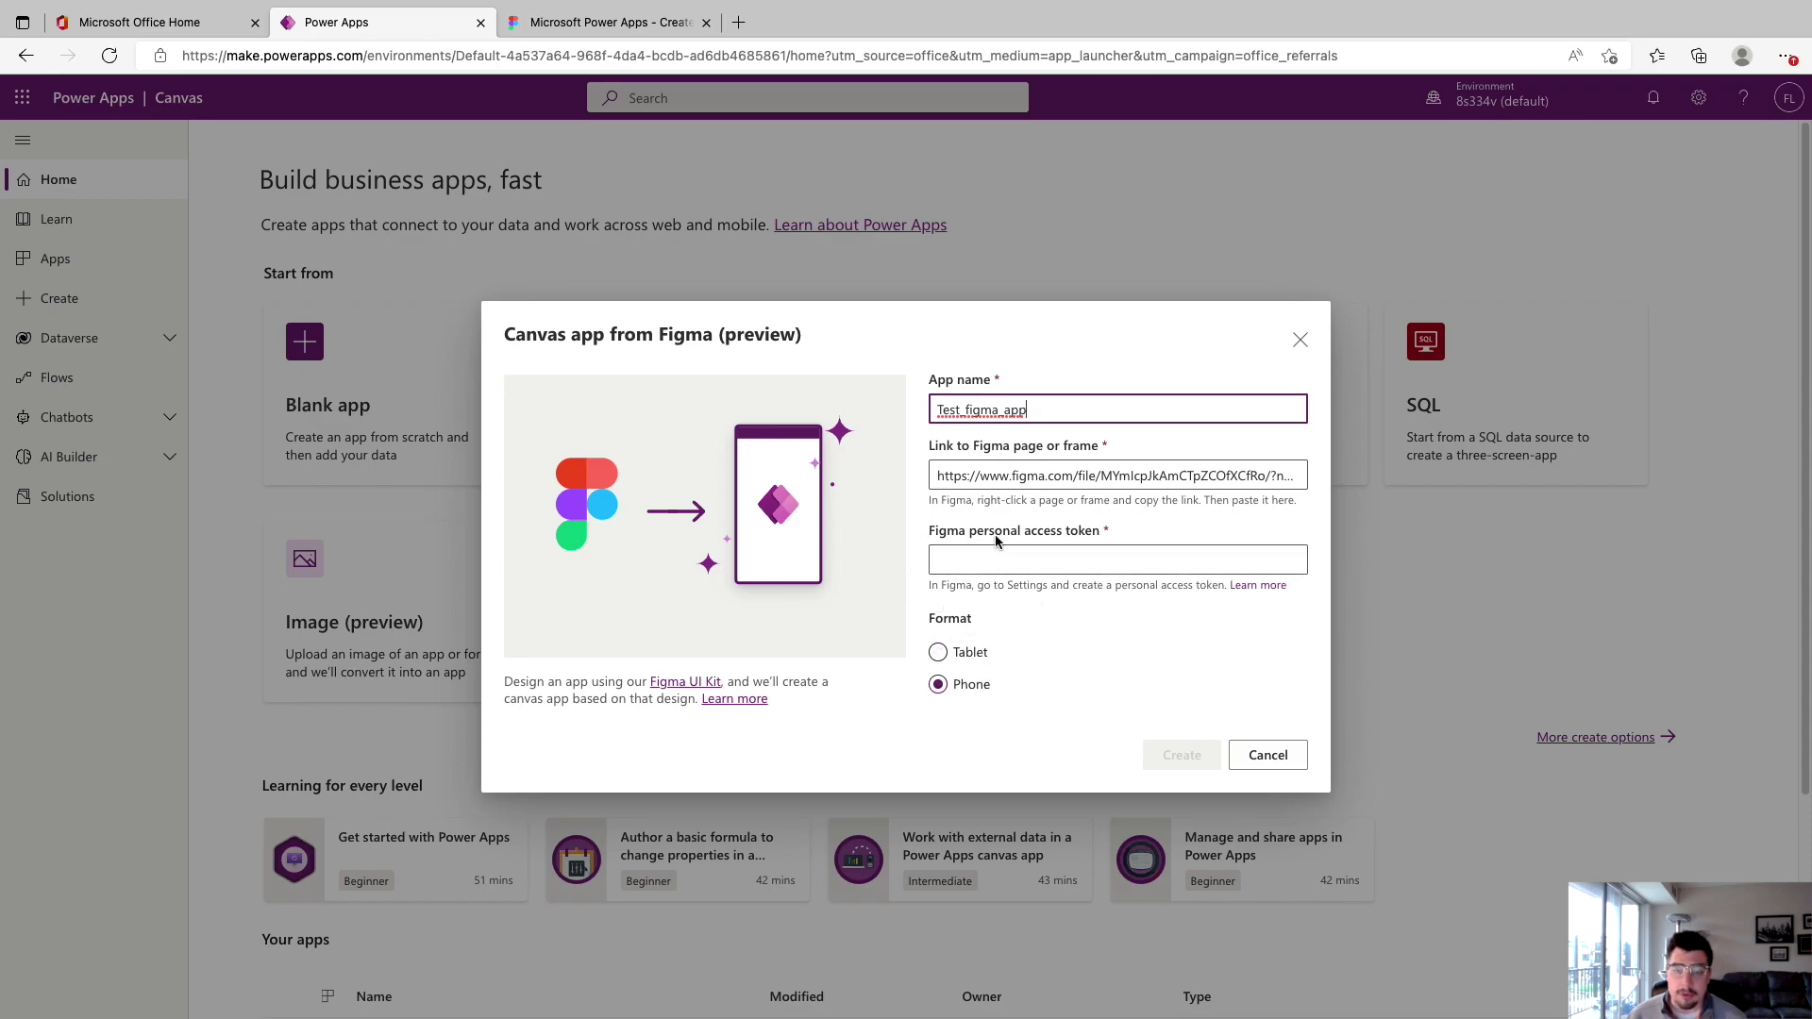
left_click(587, 26)
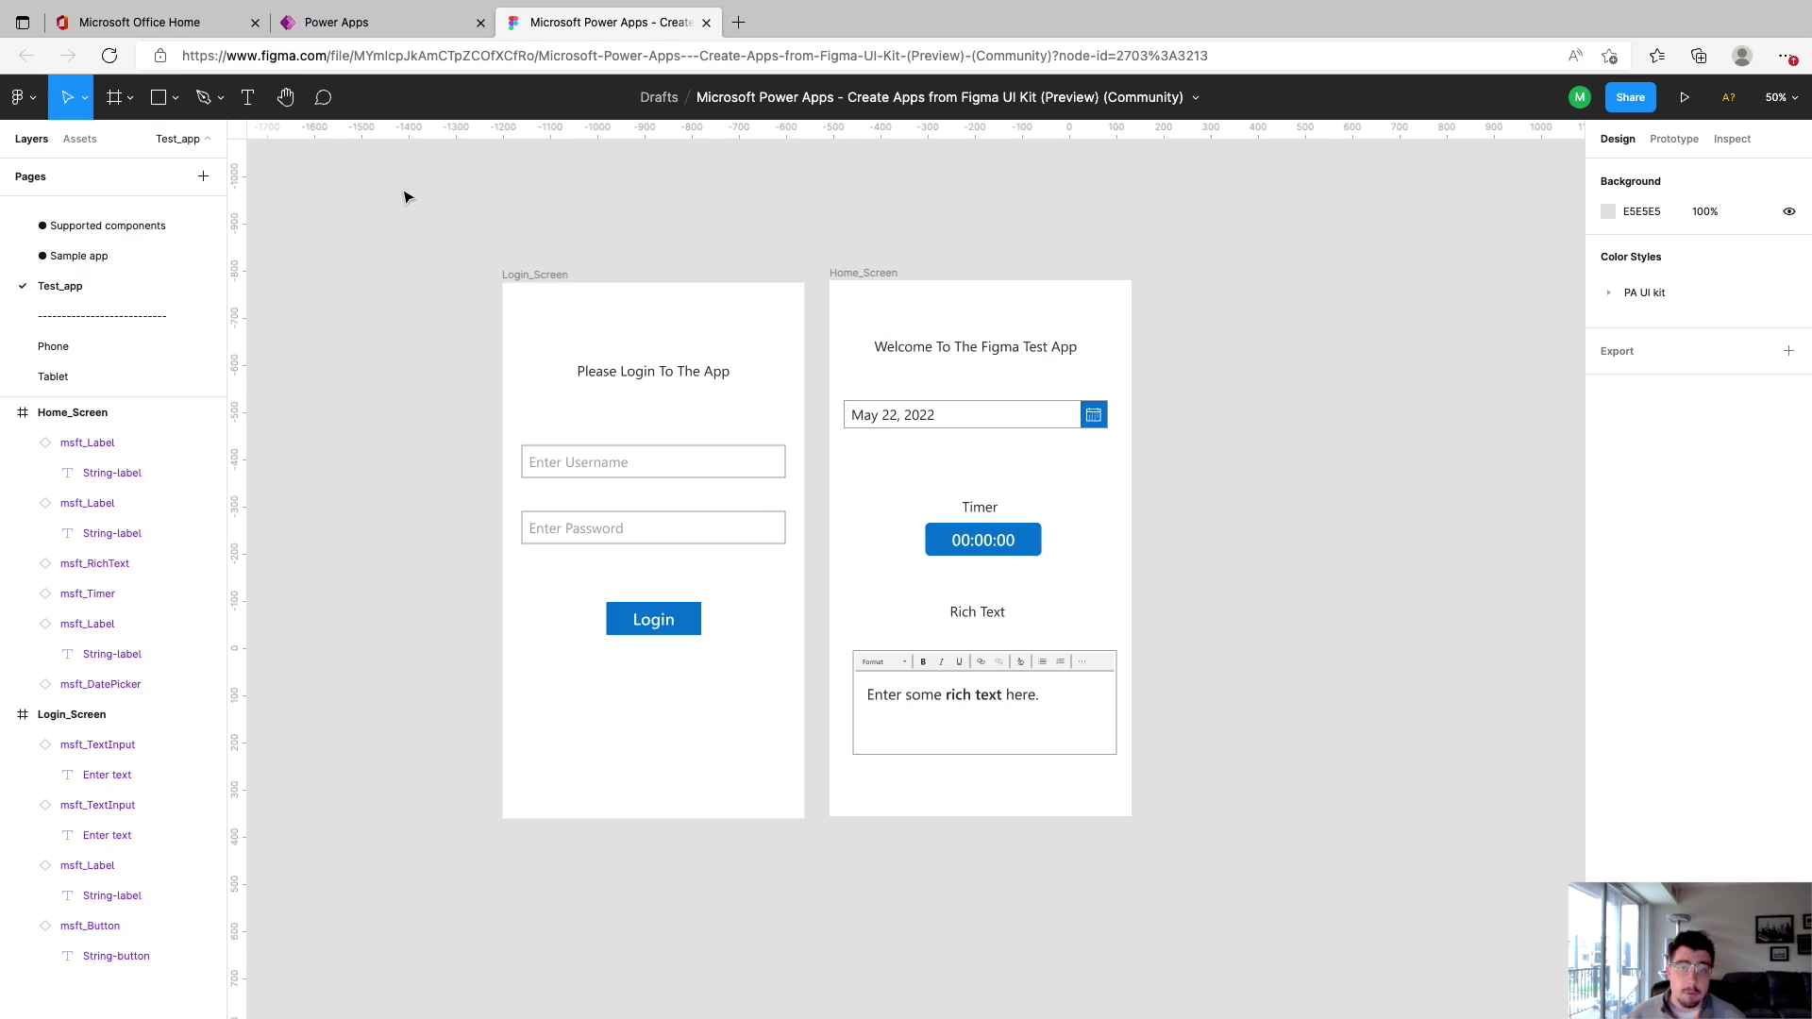
Step: Go back to the Figma files list and scroll account Settings to Personal access tokens
left_click(34, 109)
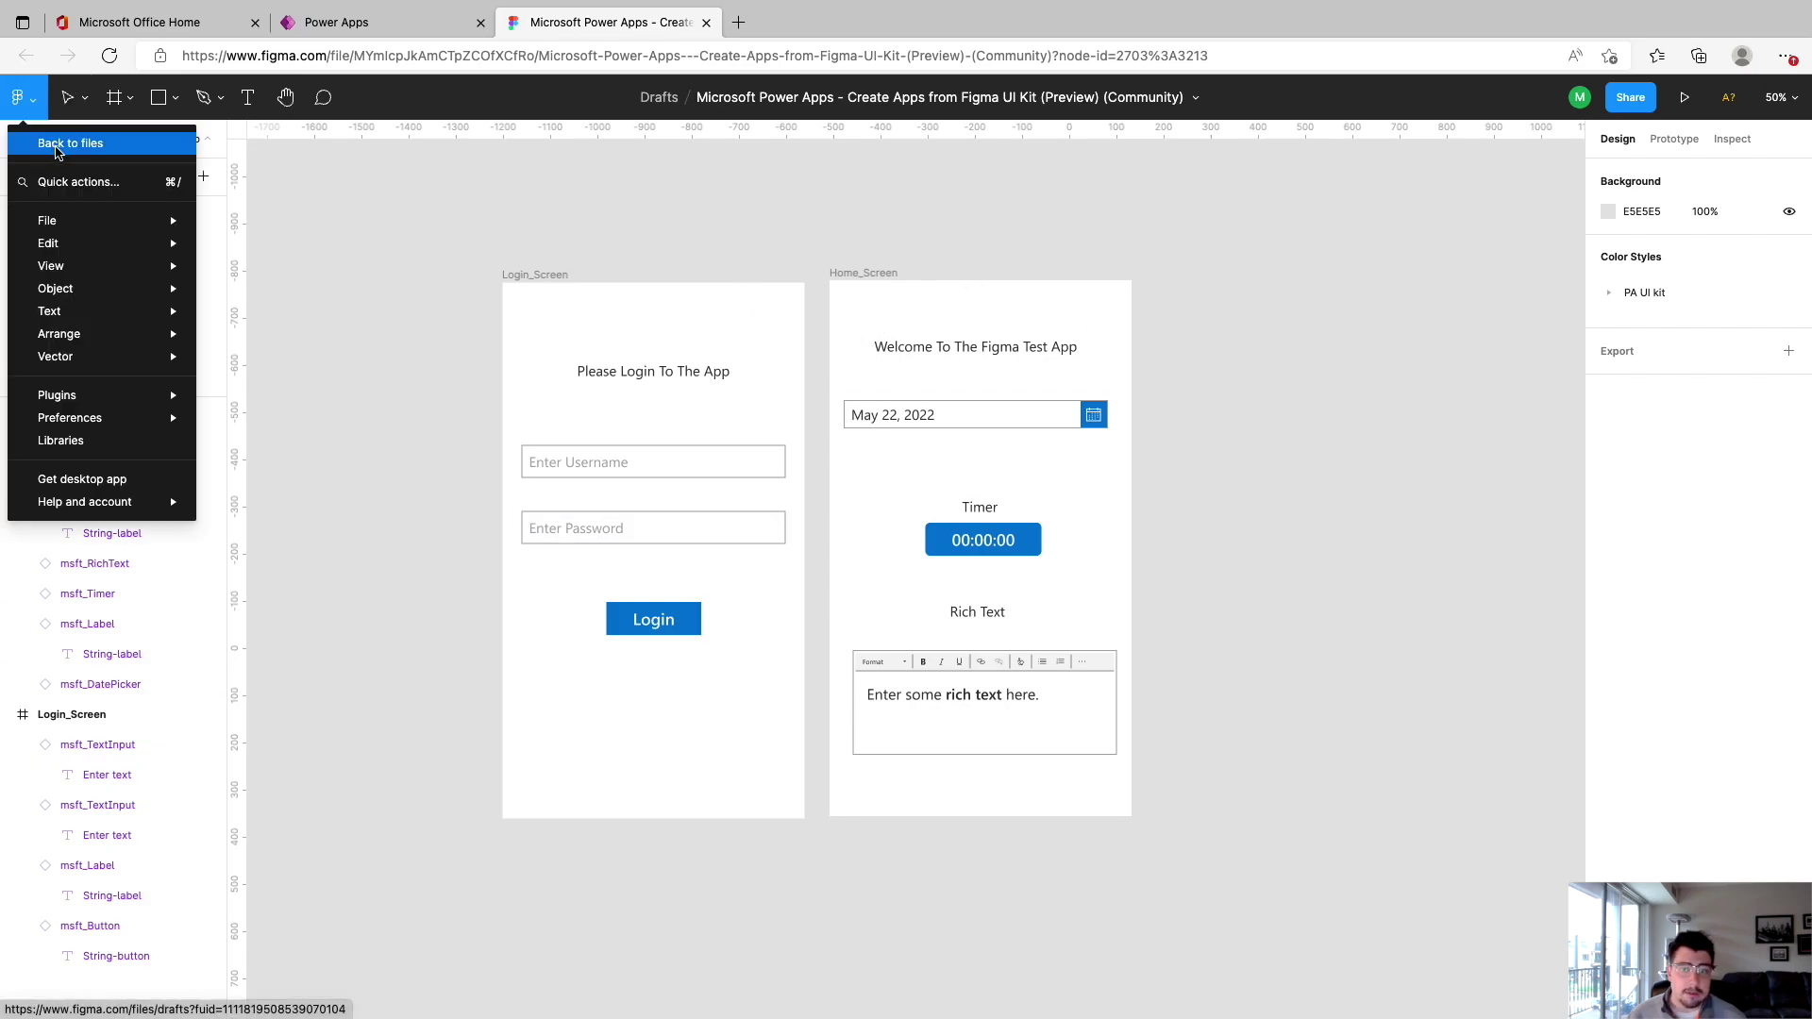
left_click(54, 144)
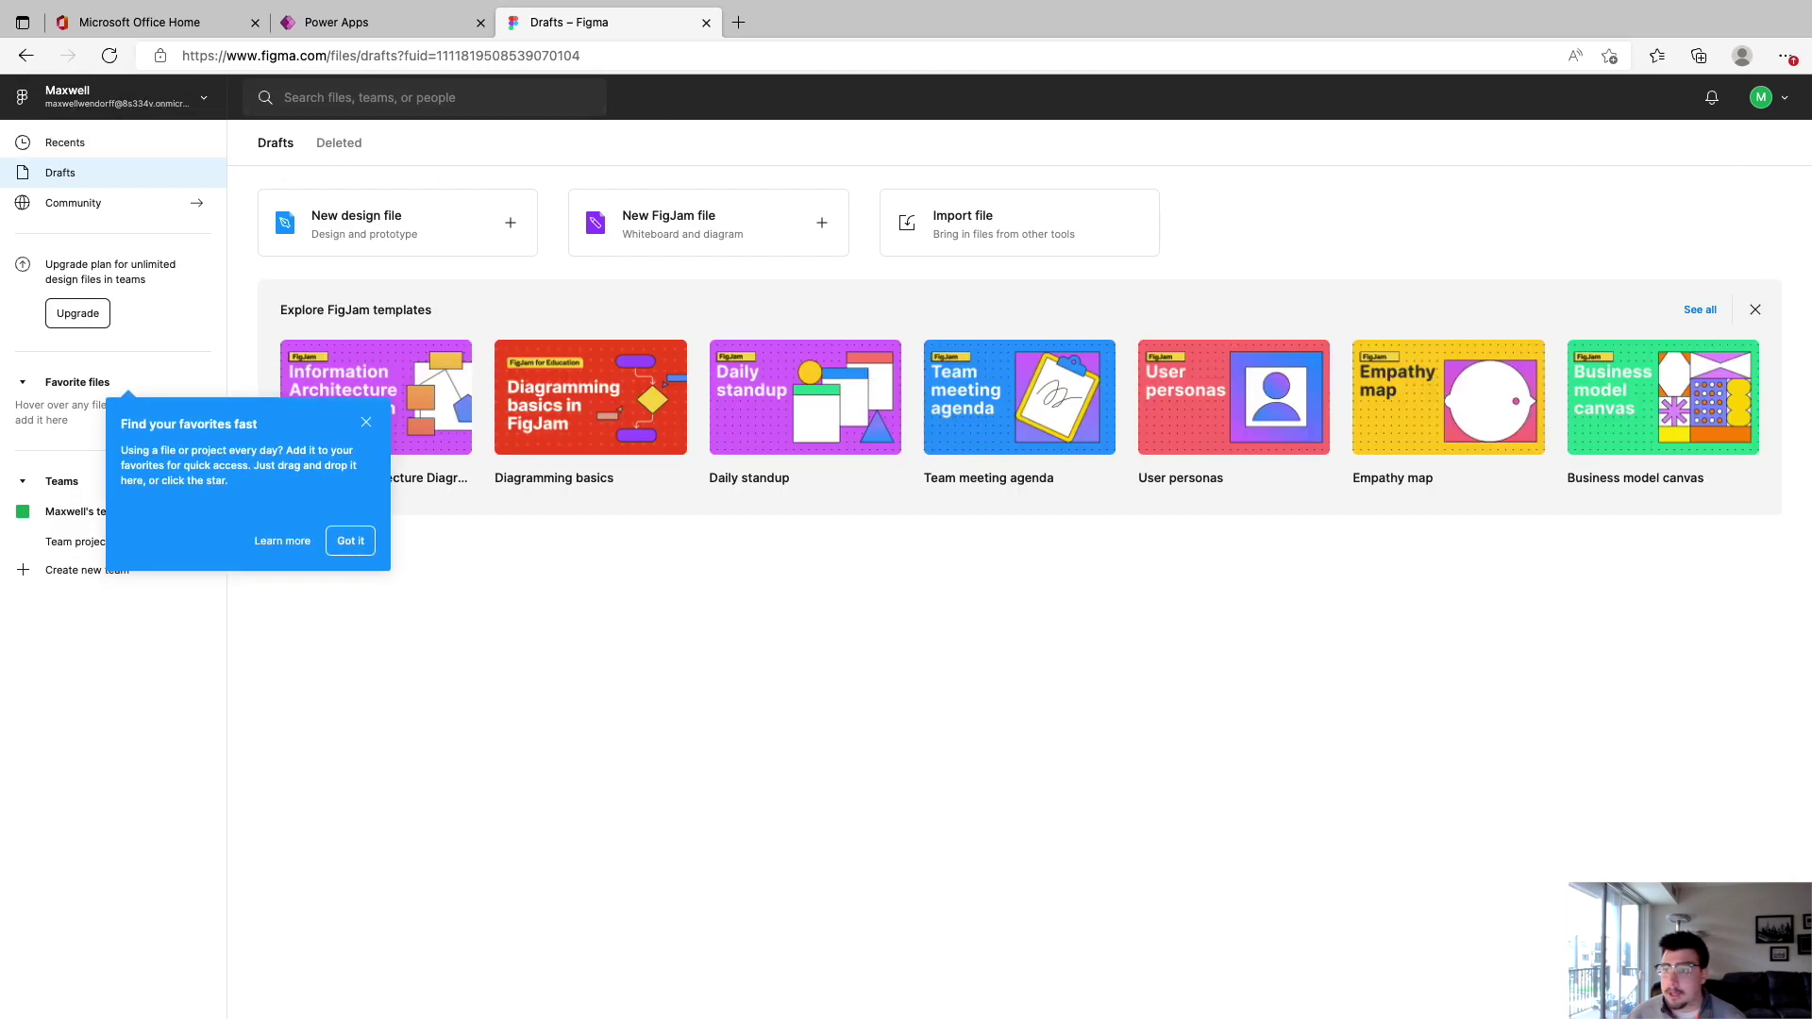
left_click(1778, 100)
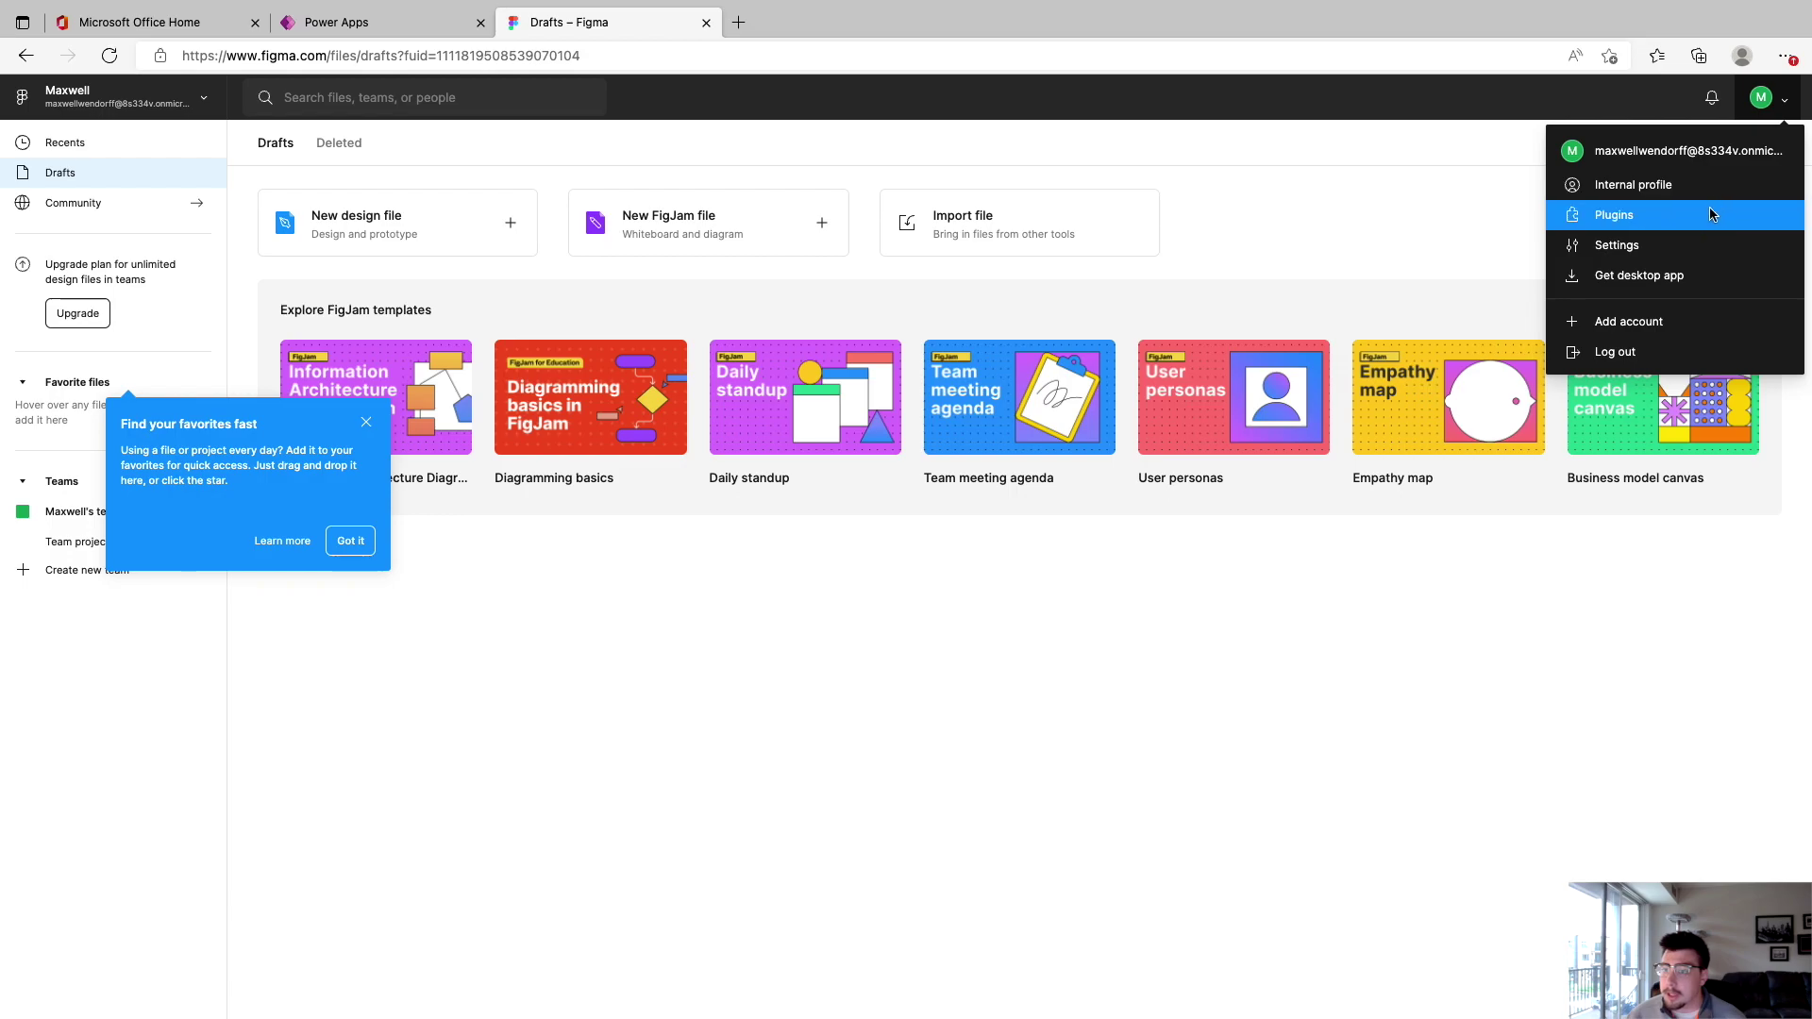
left_click(1679, 246)
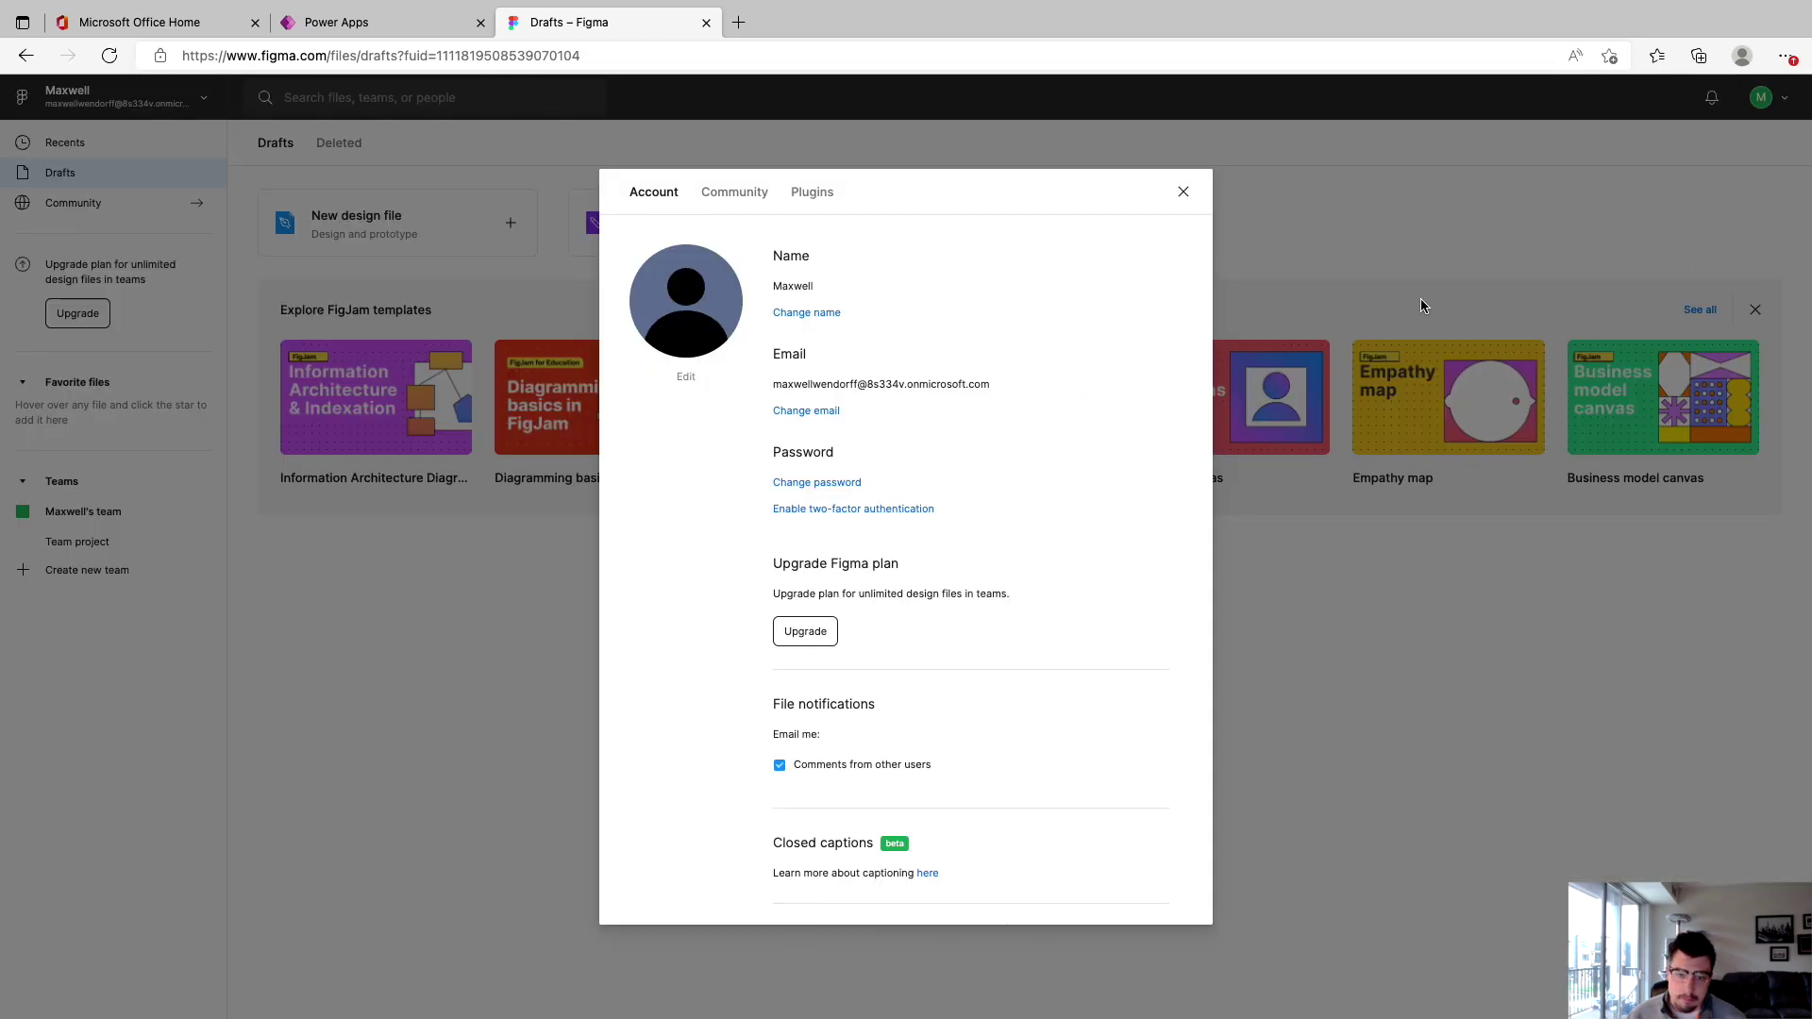
scroll(982, 563, "down", 5)
scroll(1014, 569, "down", 3)
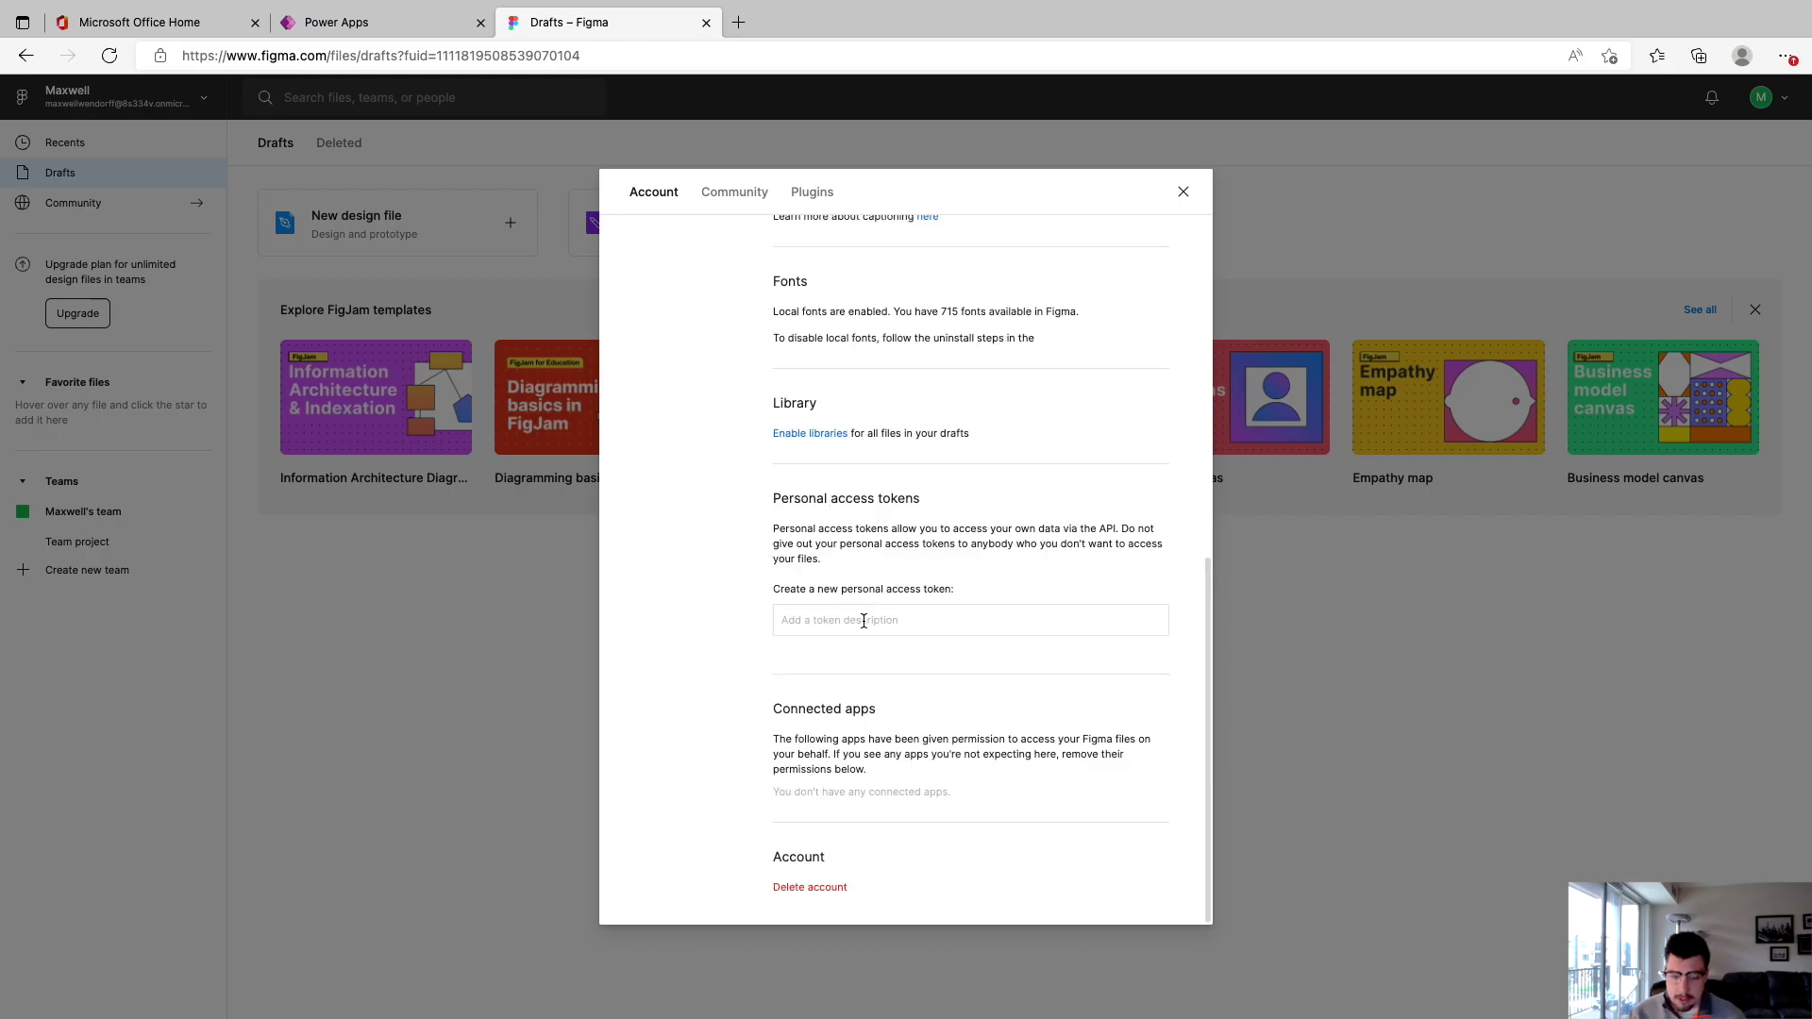
Step: Create a personal access token described as youtube and copy it
type("youtube")
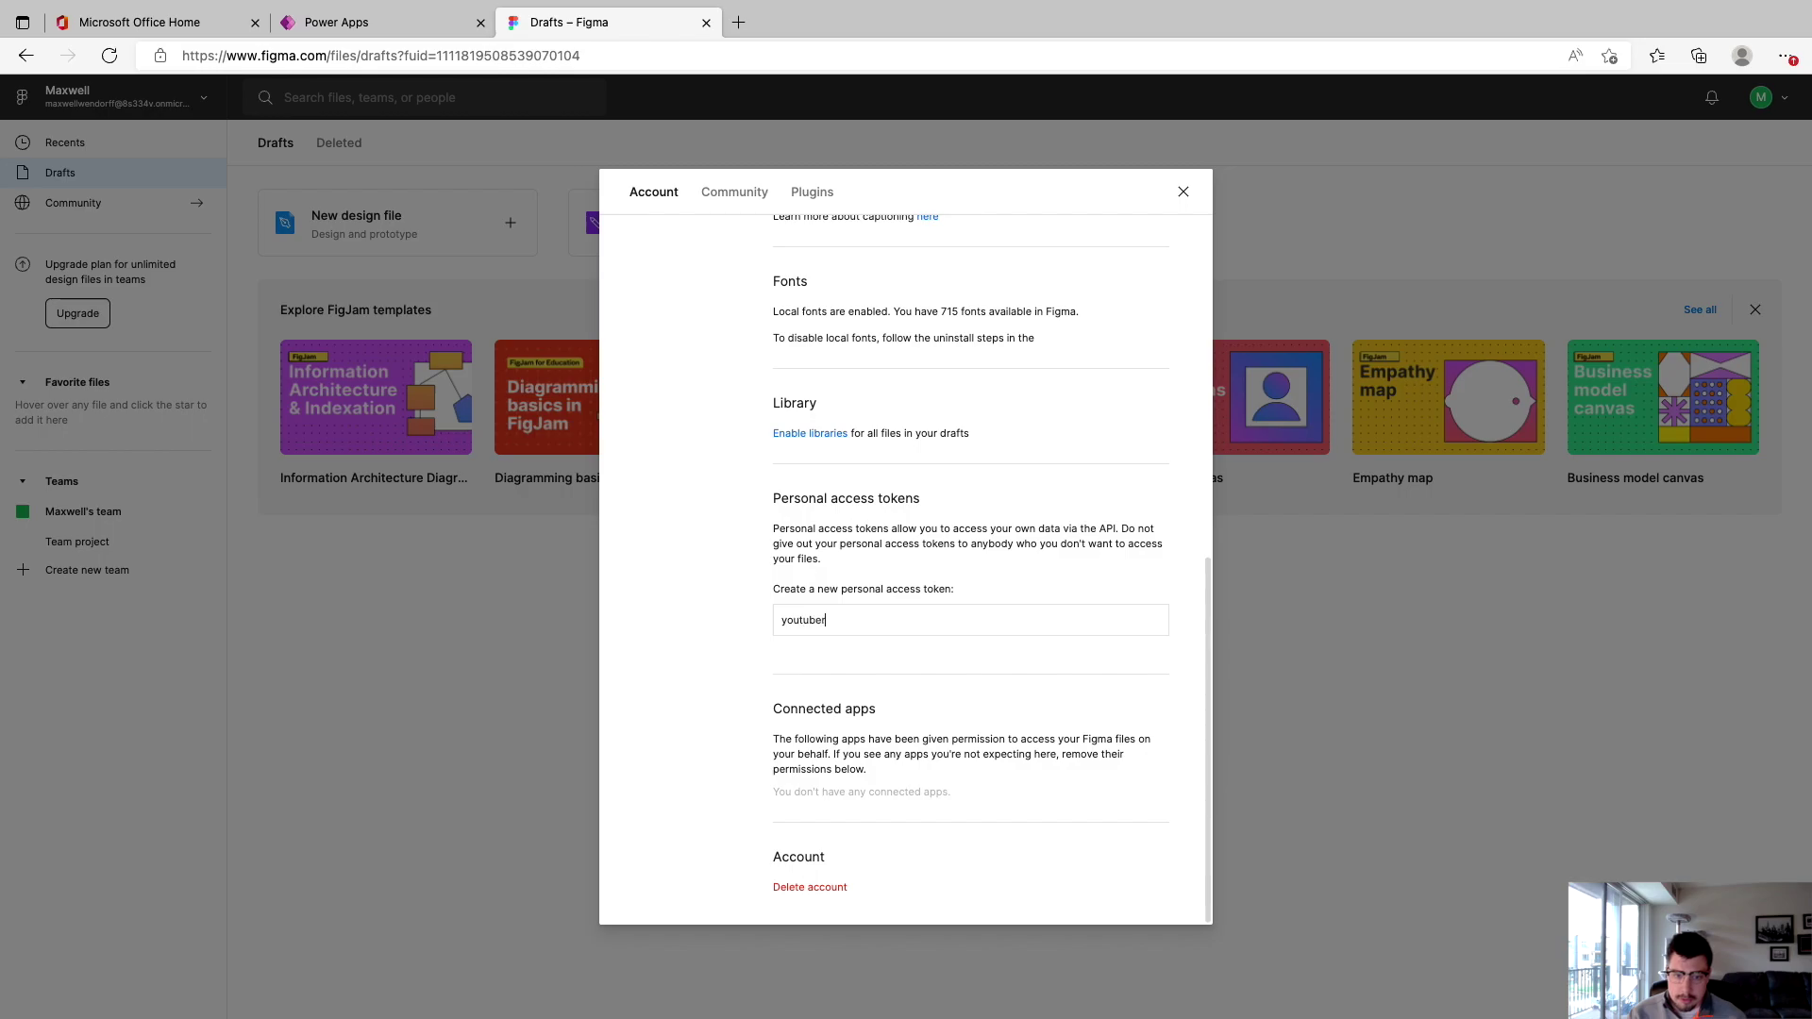
key("Return")
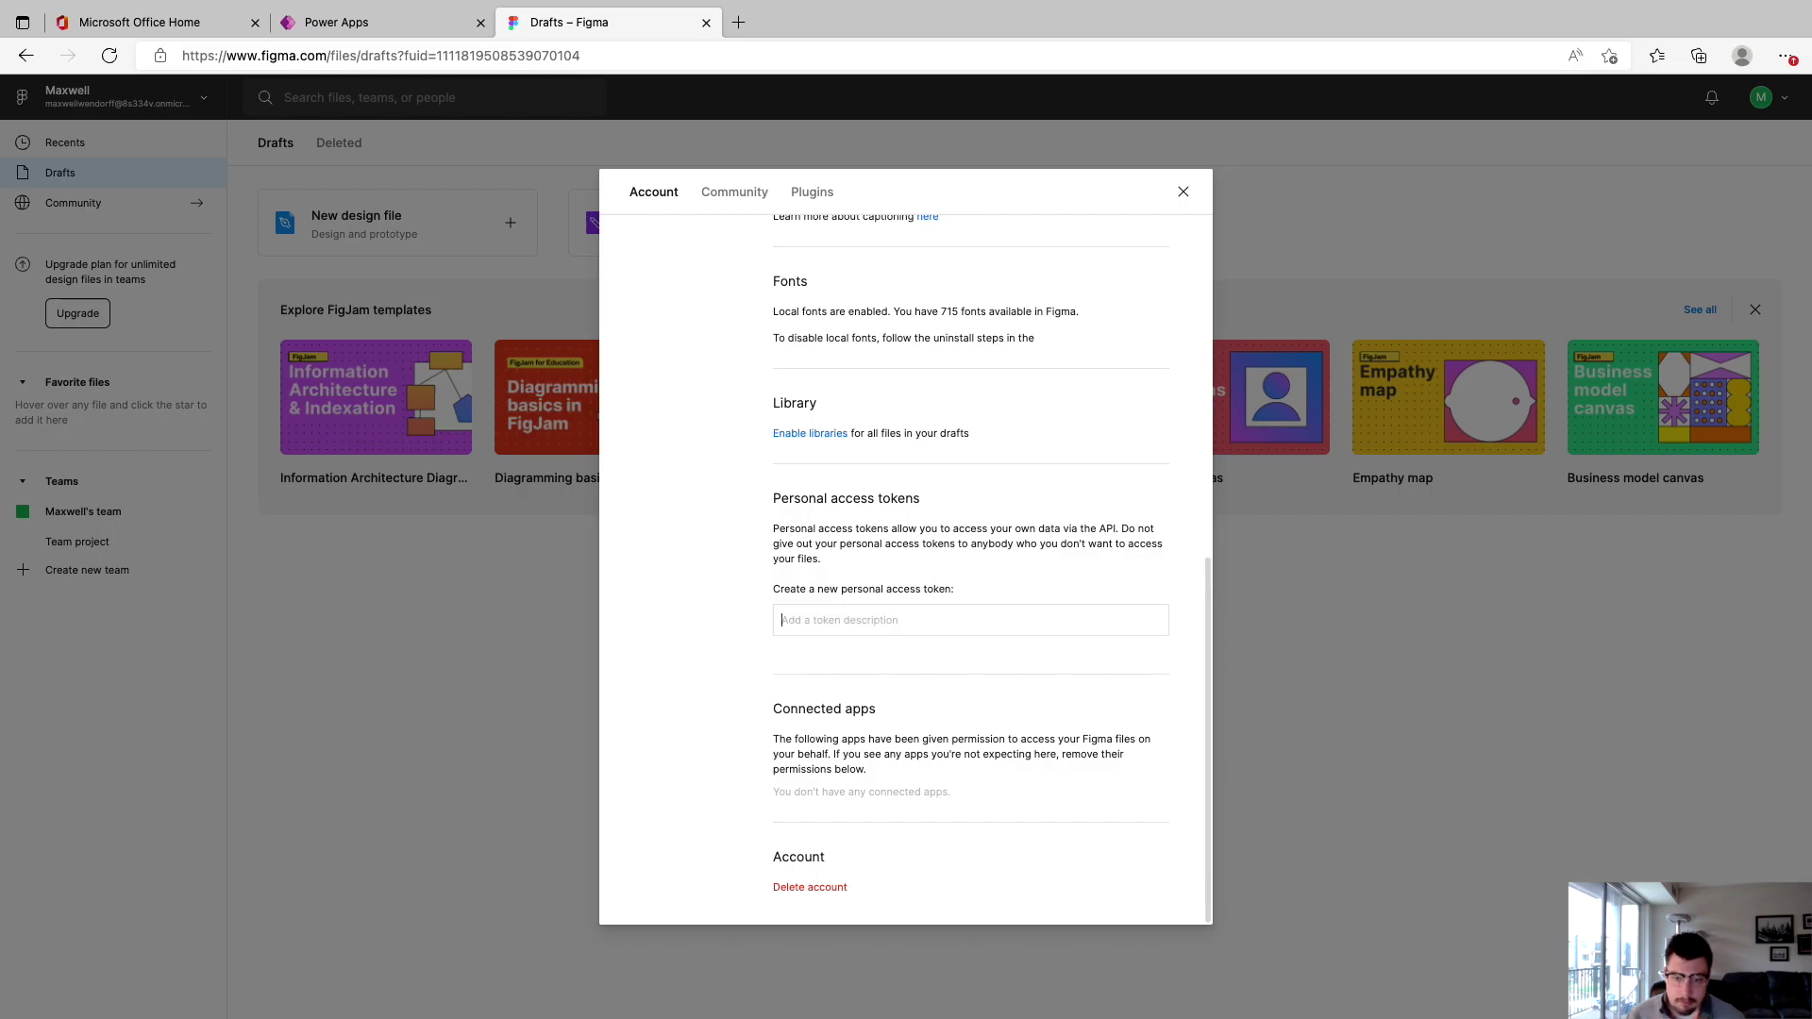
left_click_drag(1091, 725, 1015, 719)
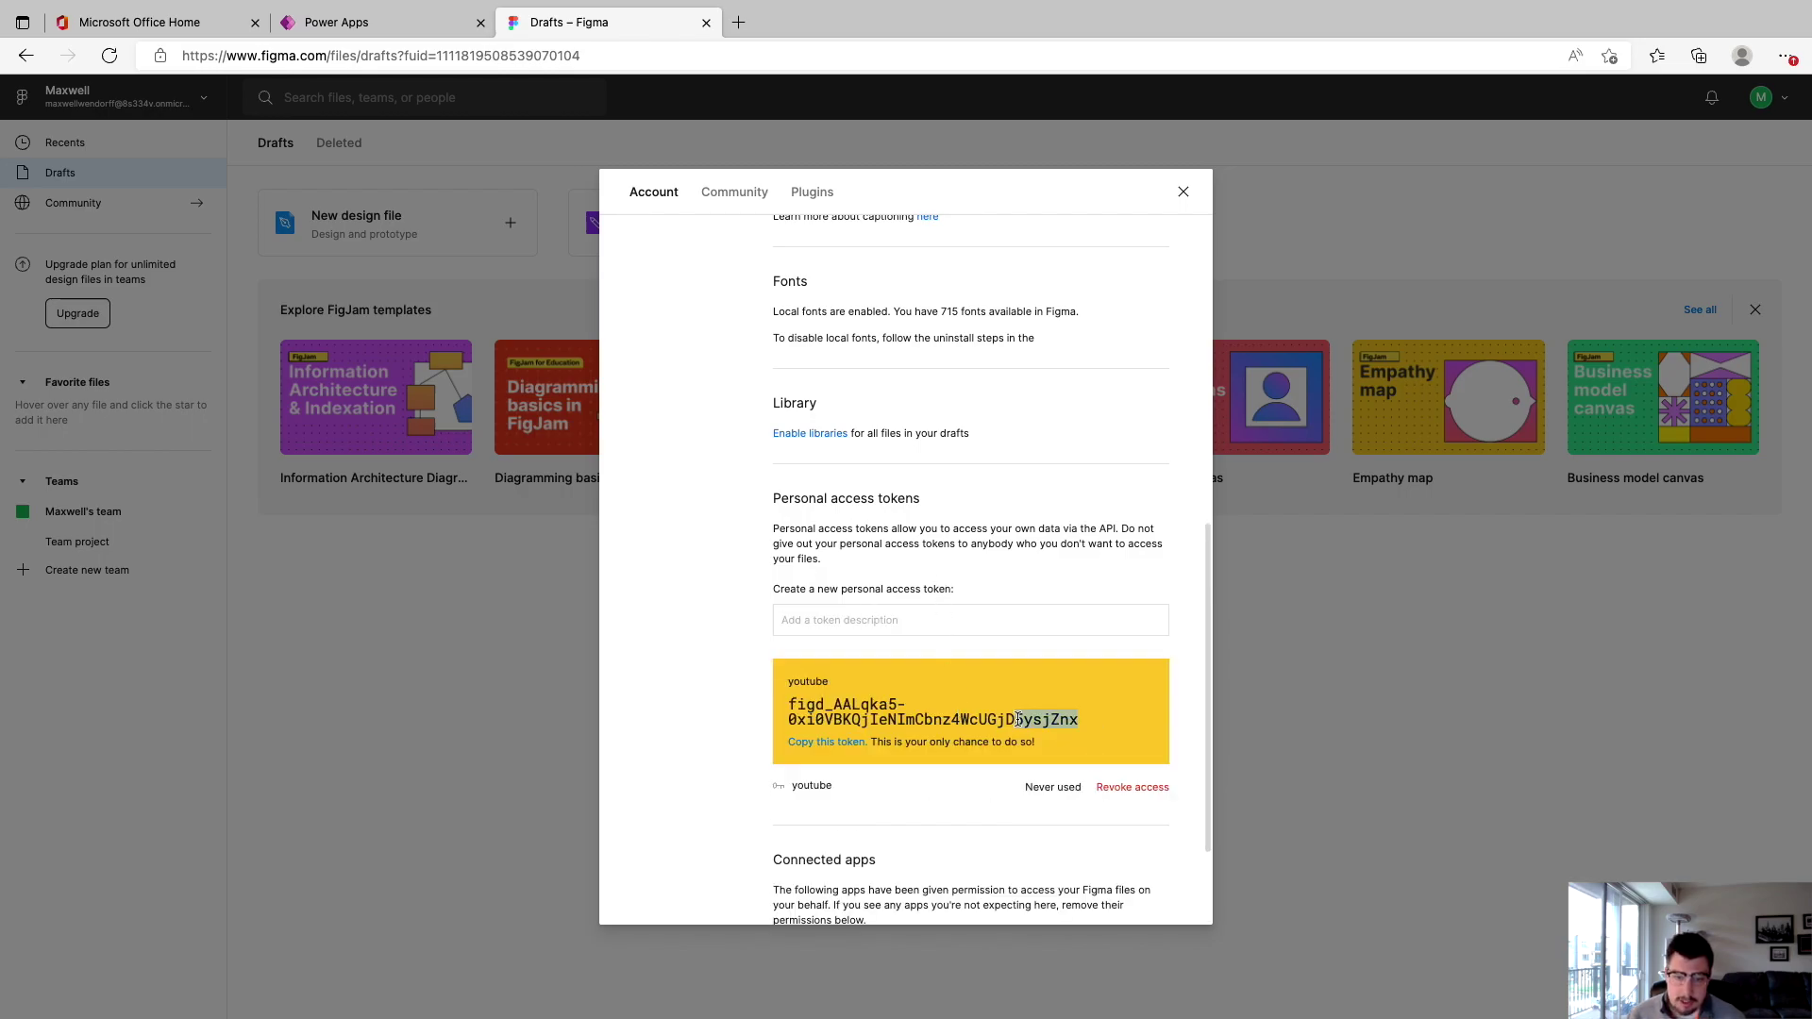
left_click(827, 743)
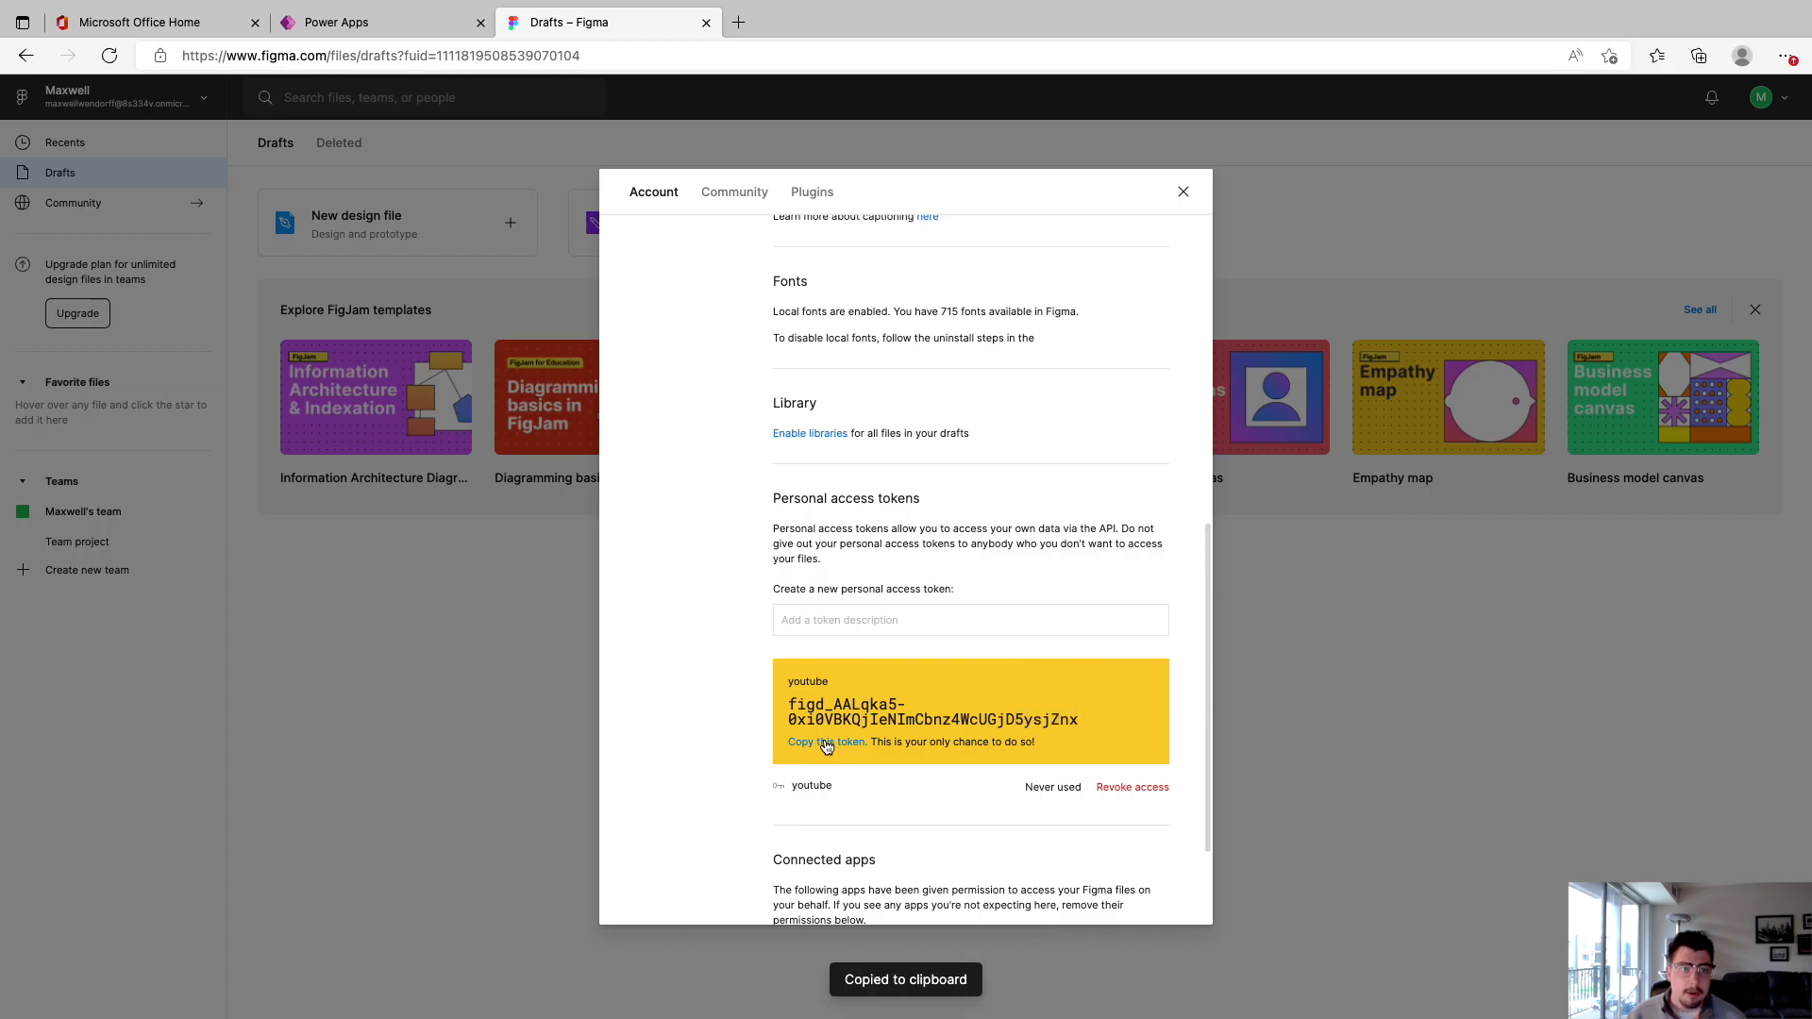
Step: Paste the Figma access token into the Power Apps form and create Test_figma_app
left_click(337, 22)
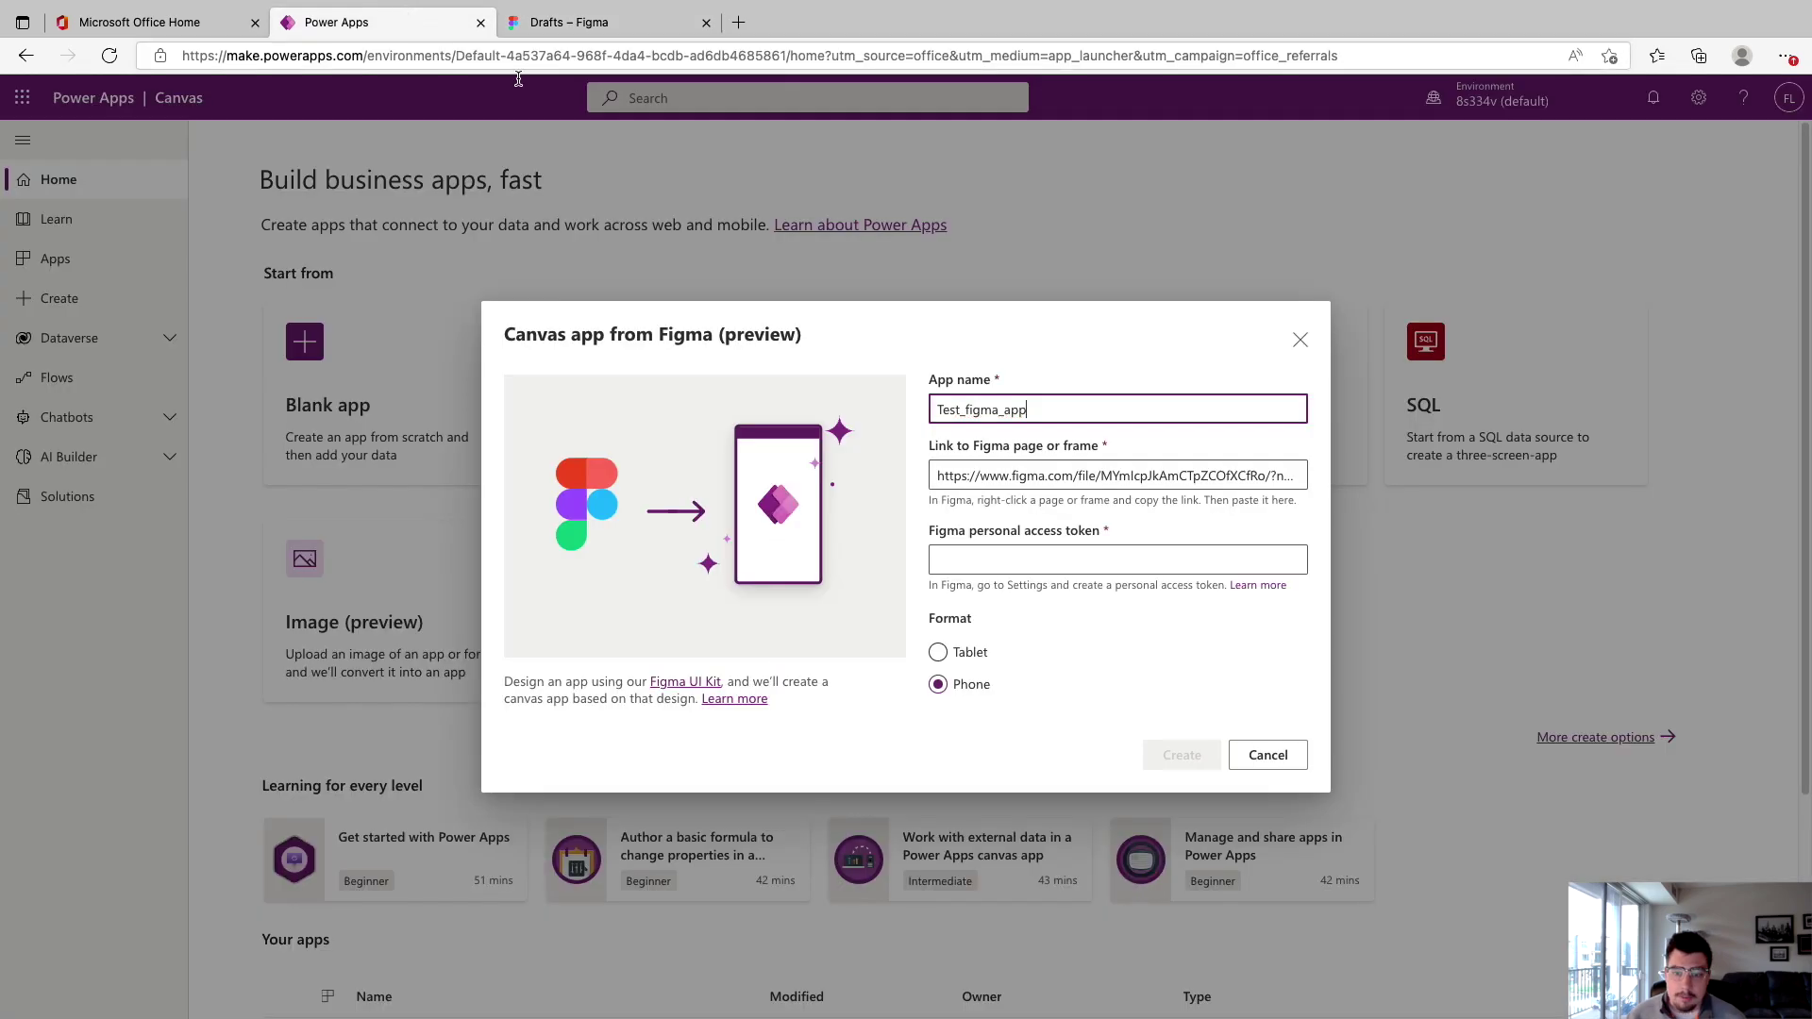
left_click(973, 548)
key("ctrl+v")
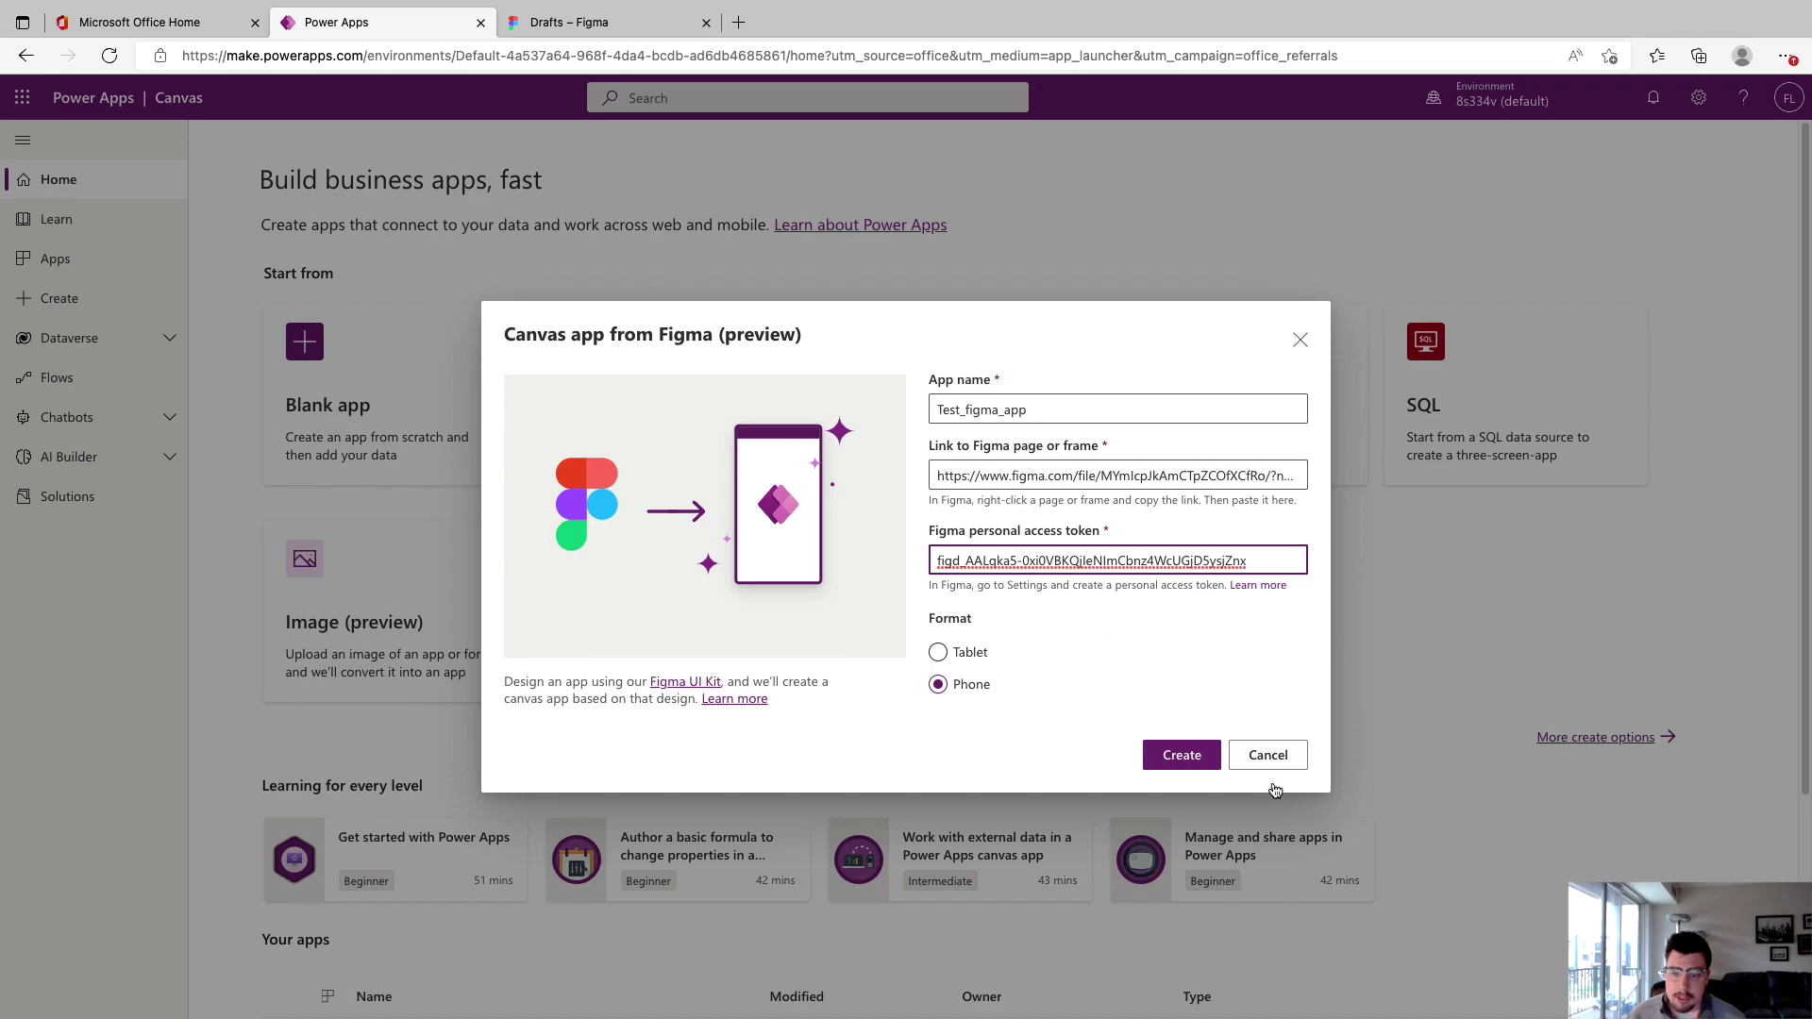
left_click(1185, 761)
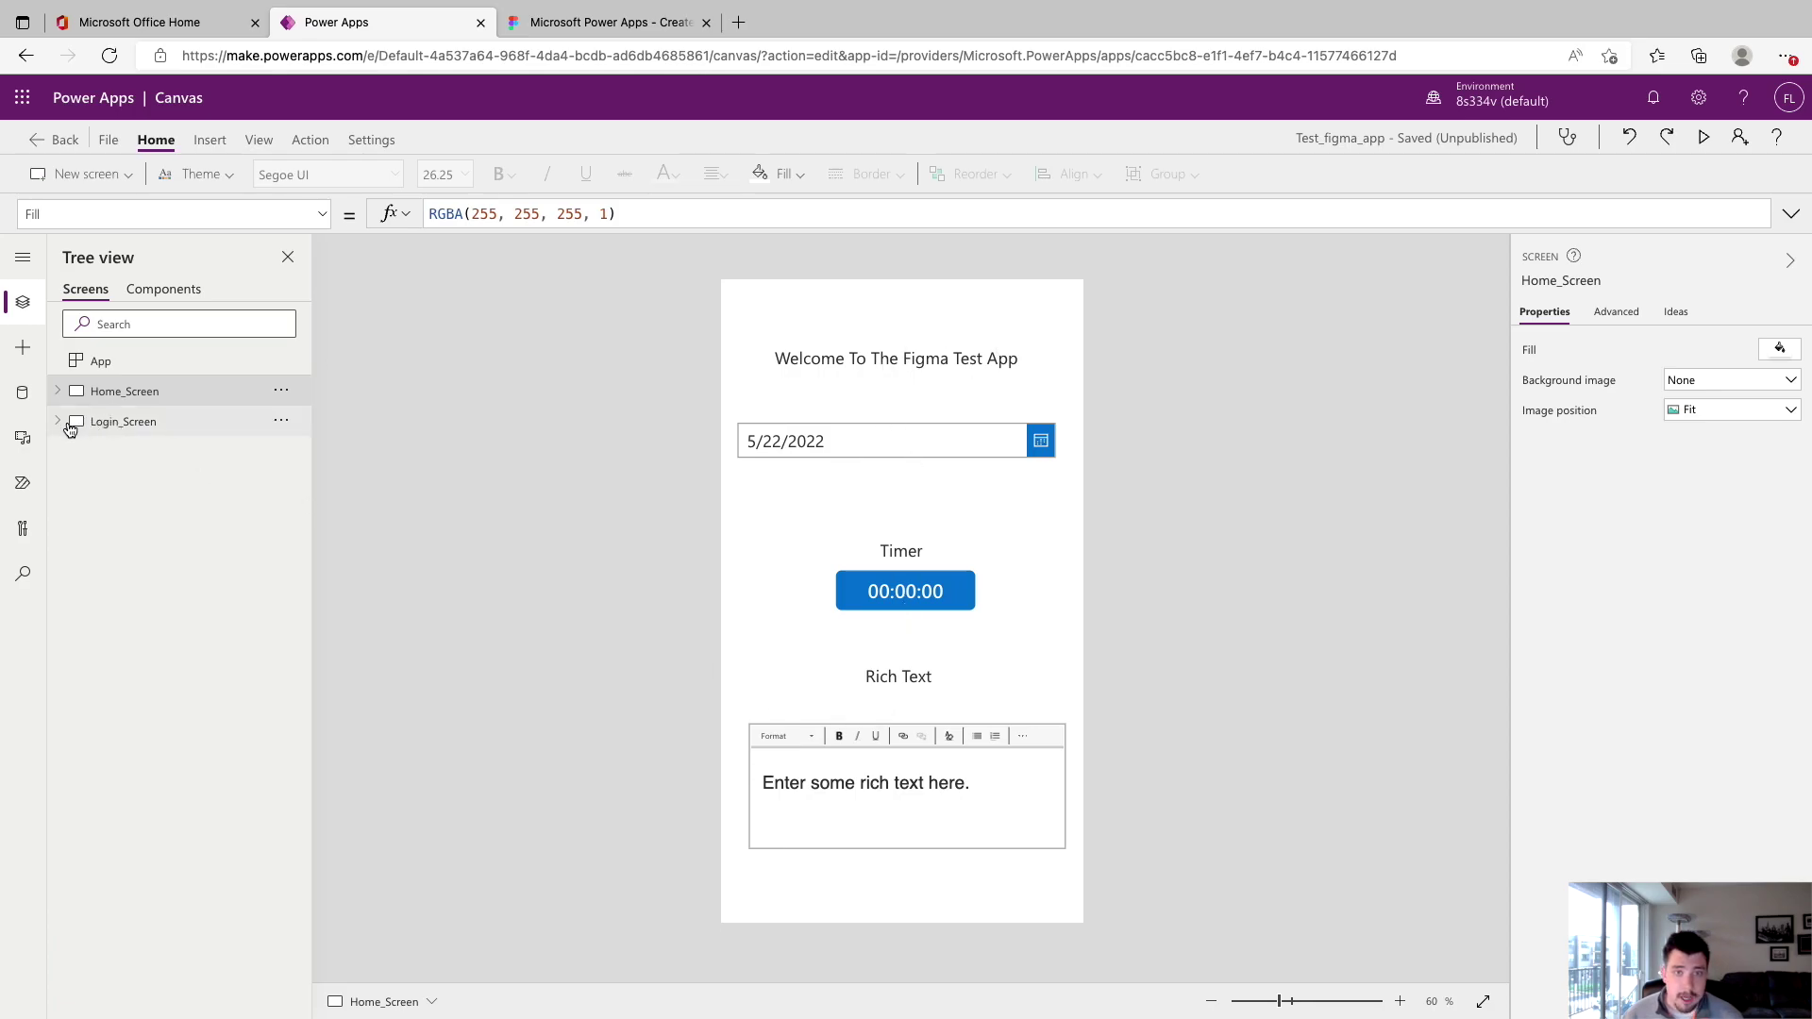
left_click(640, 32)
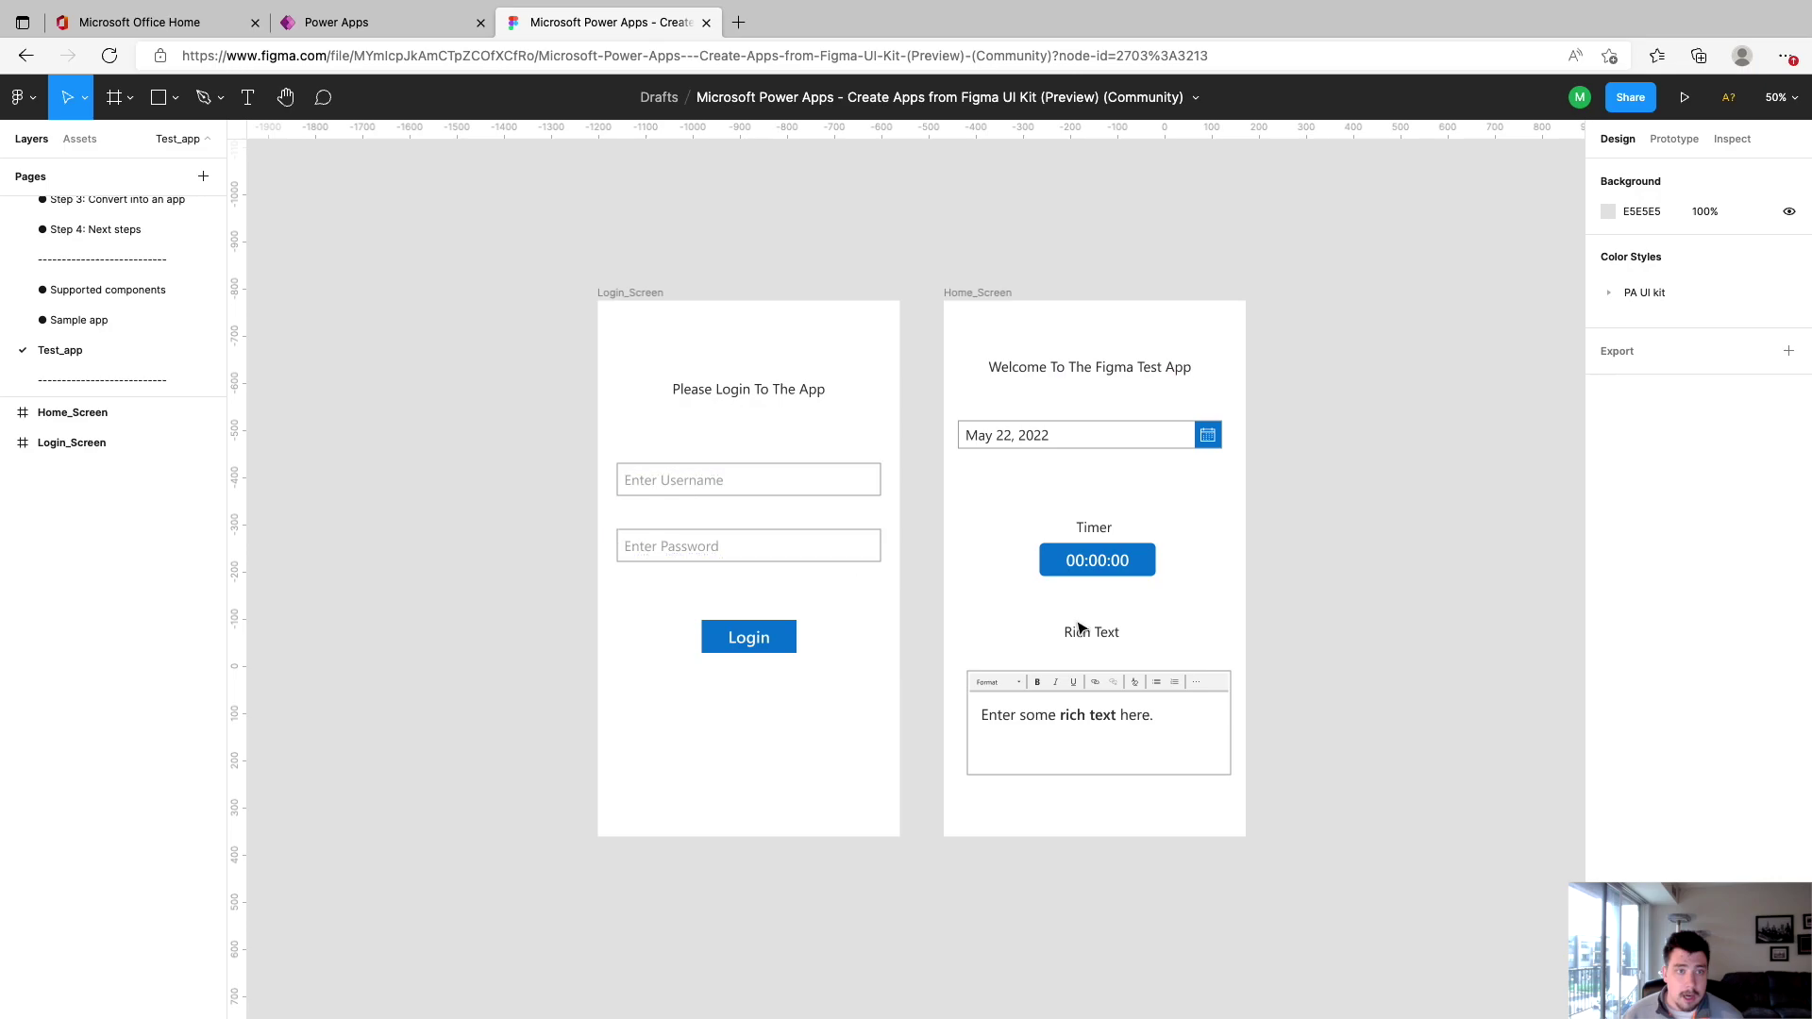
left_click(349, 73)
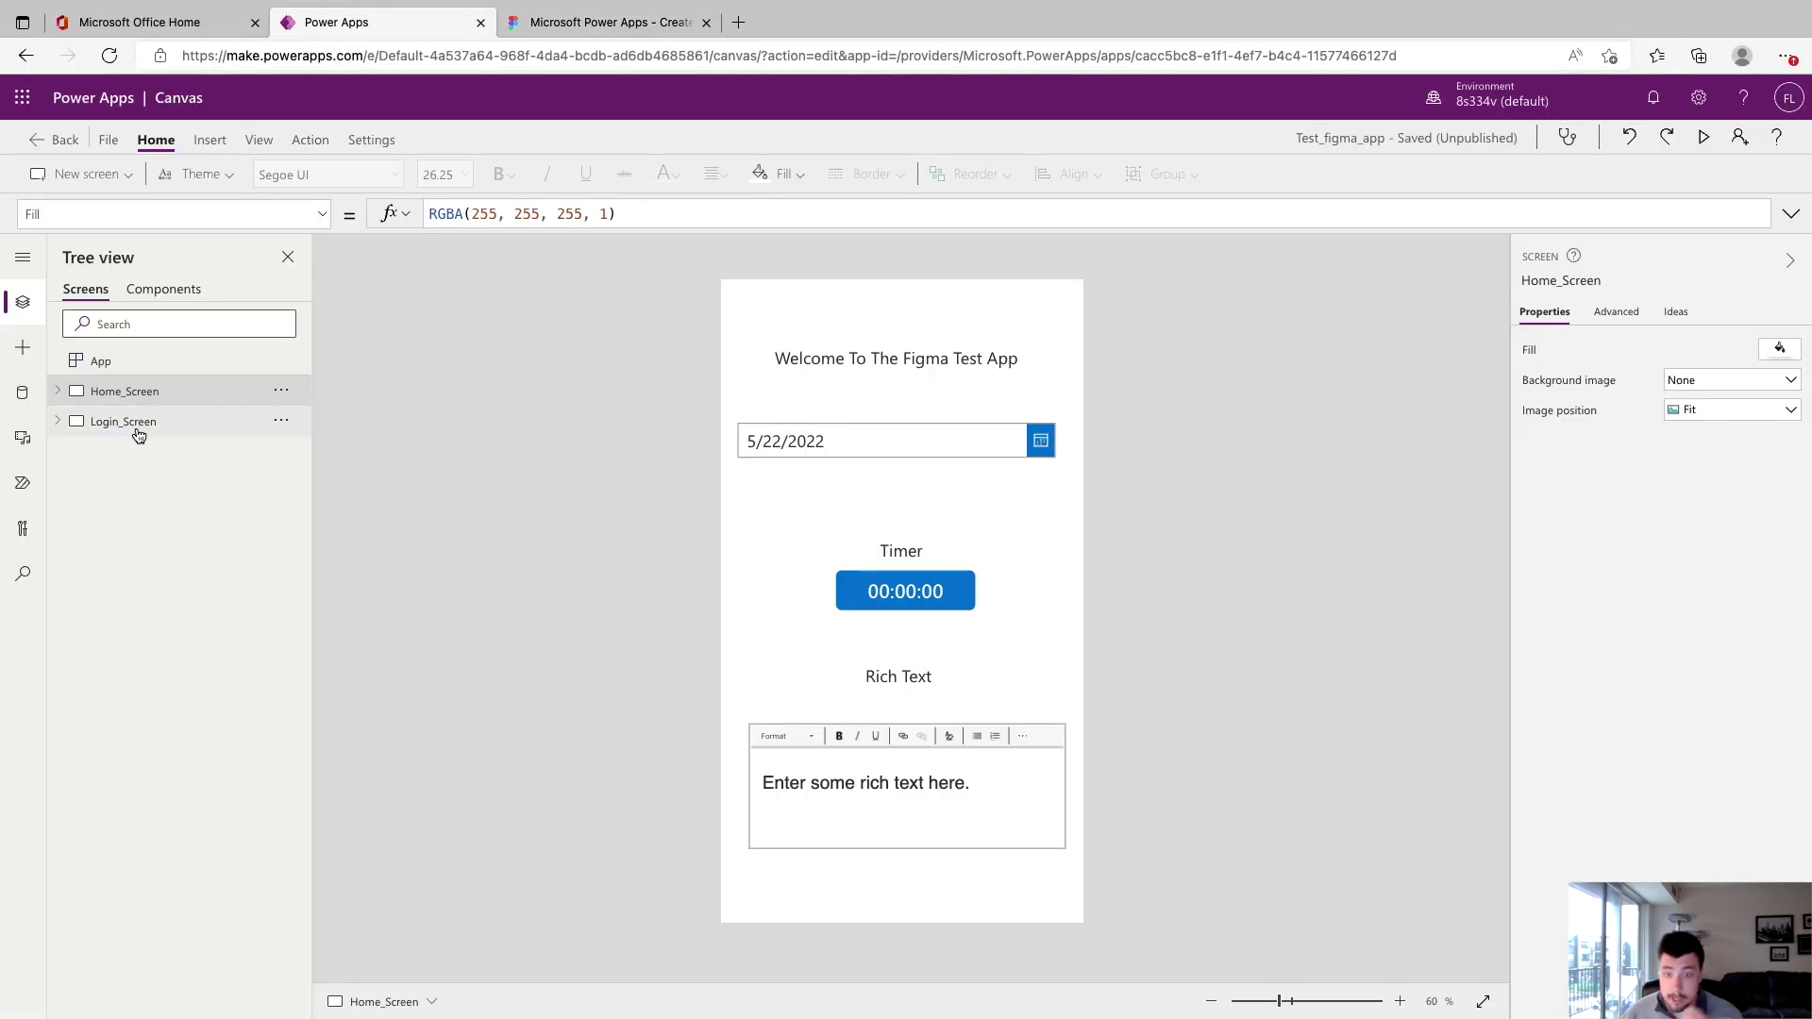
left_click(85, 436)
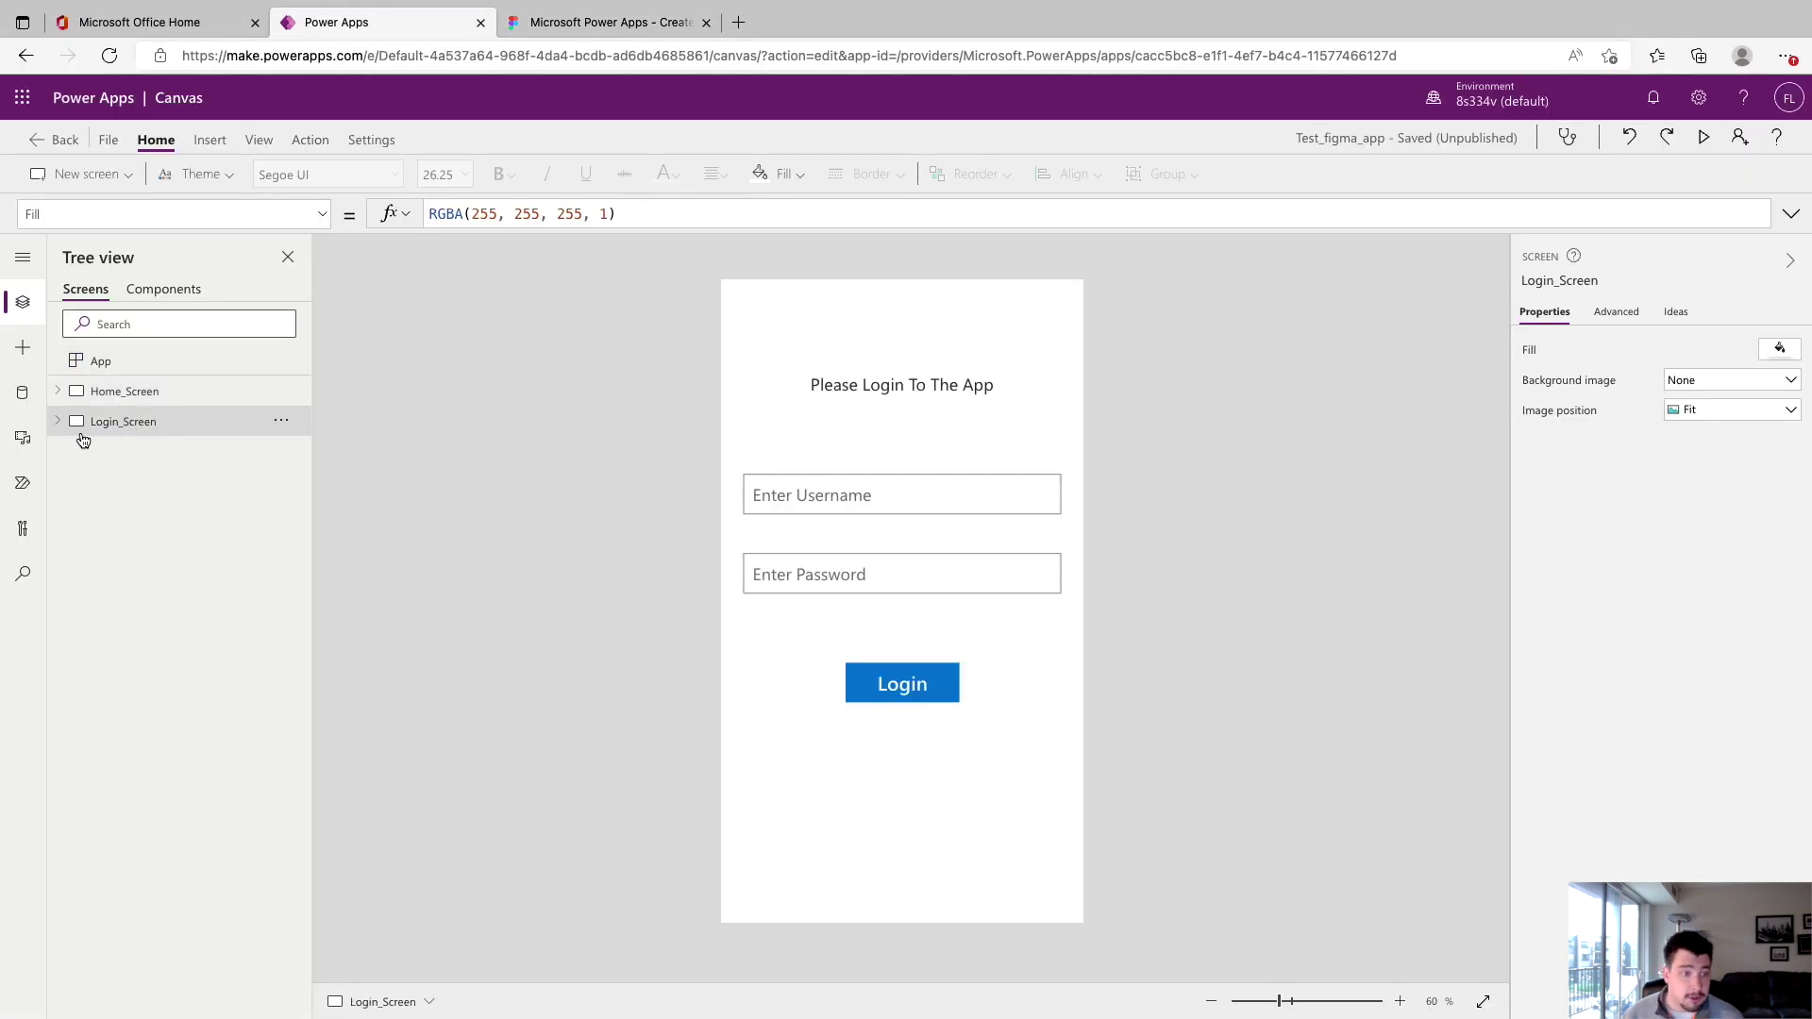
left_click(111, 396)
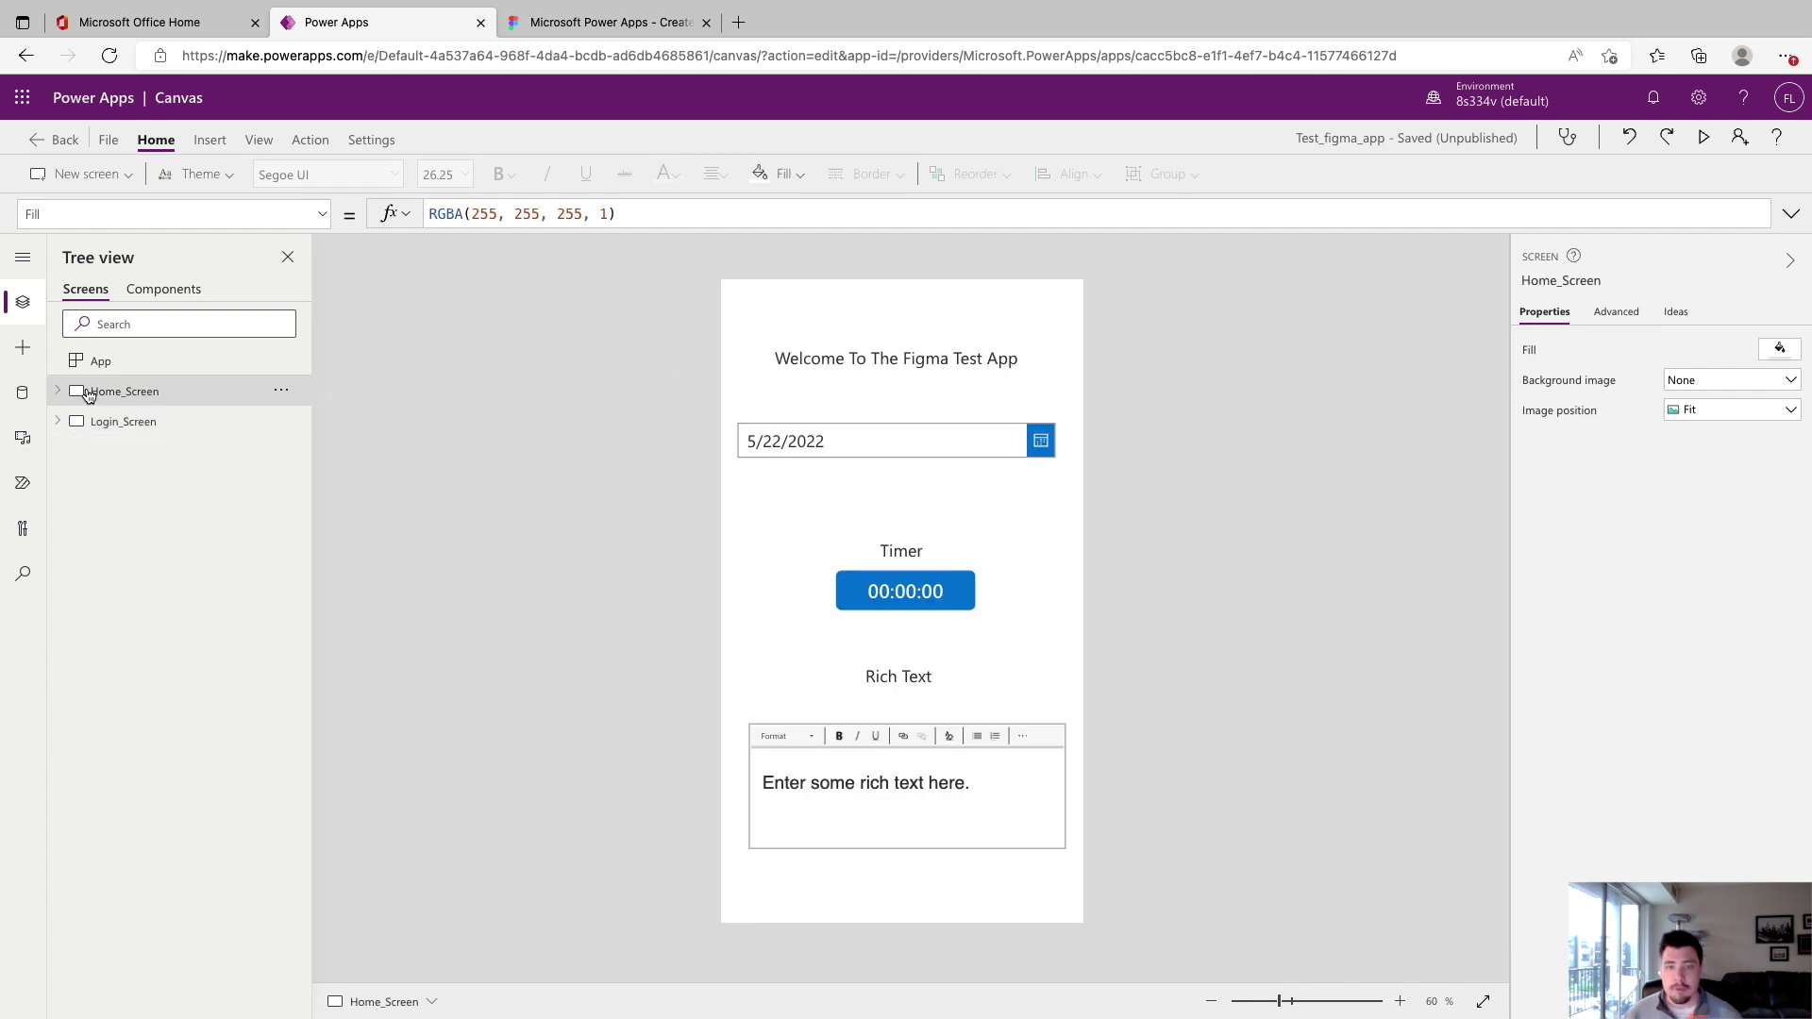
left_click_drag(72, 394, 109, 431)
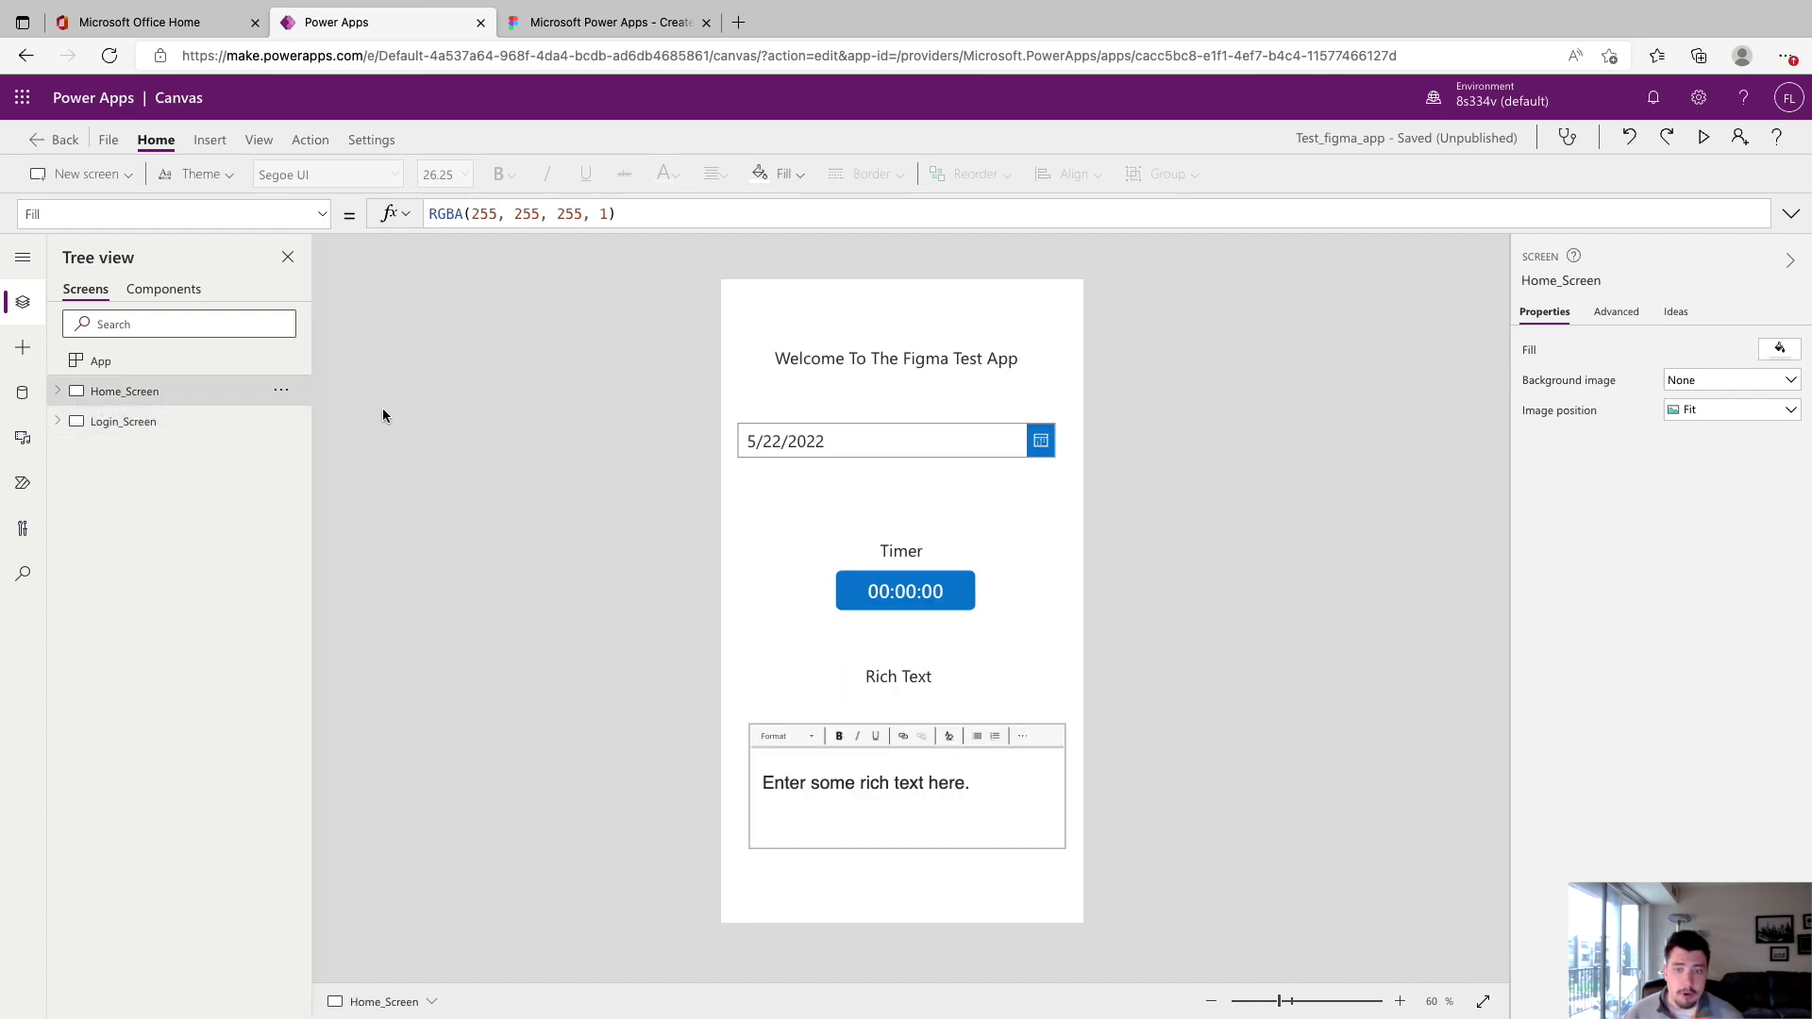
left_click(110, 422)
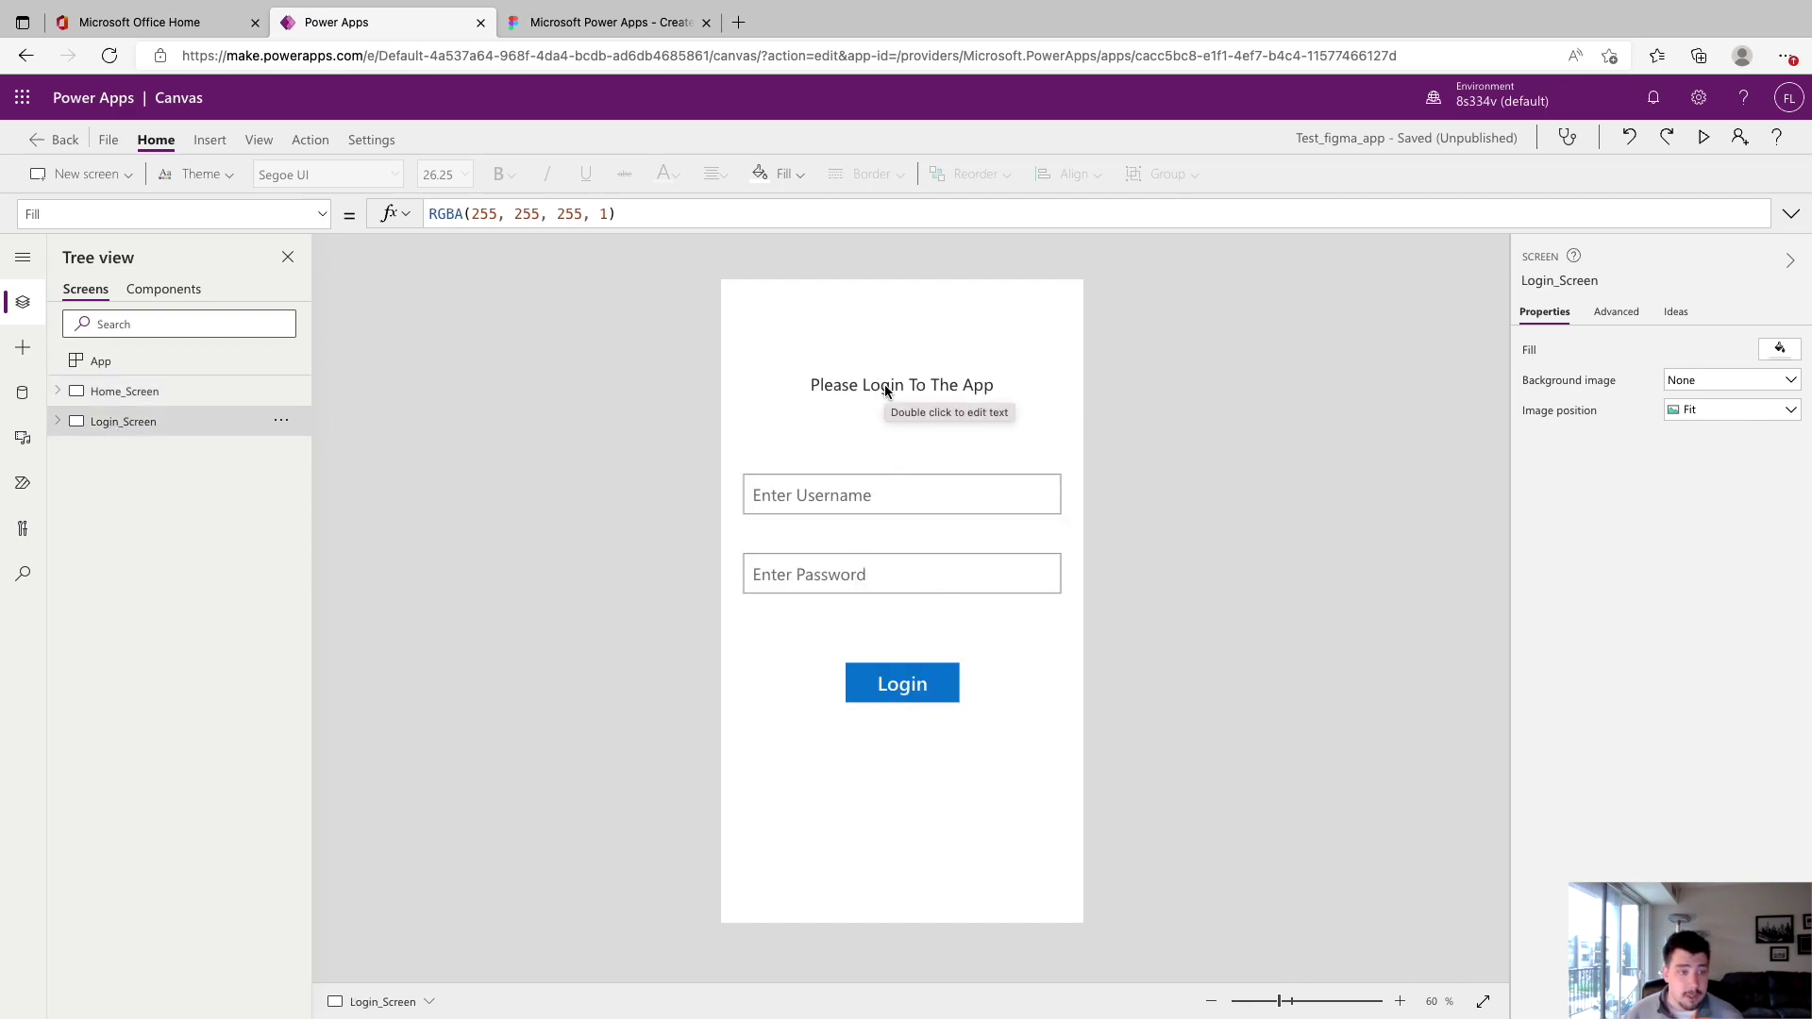
left_click(184, 388)
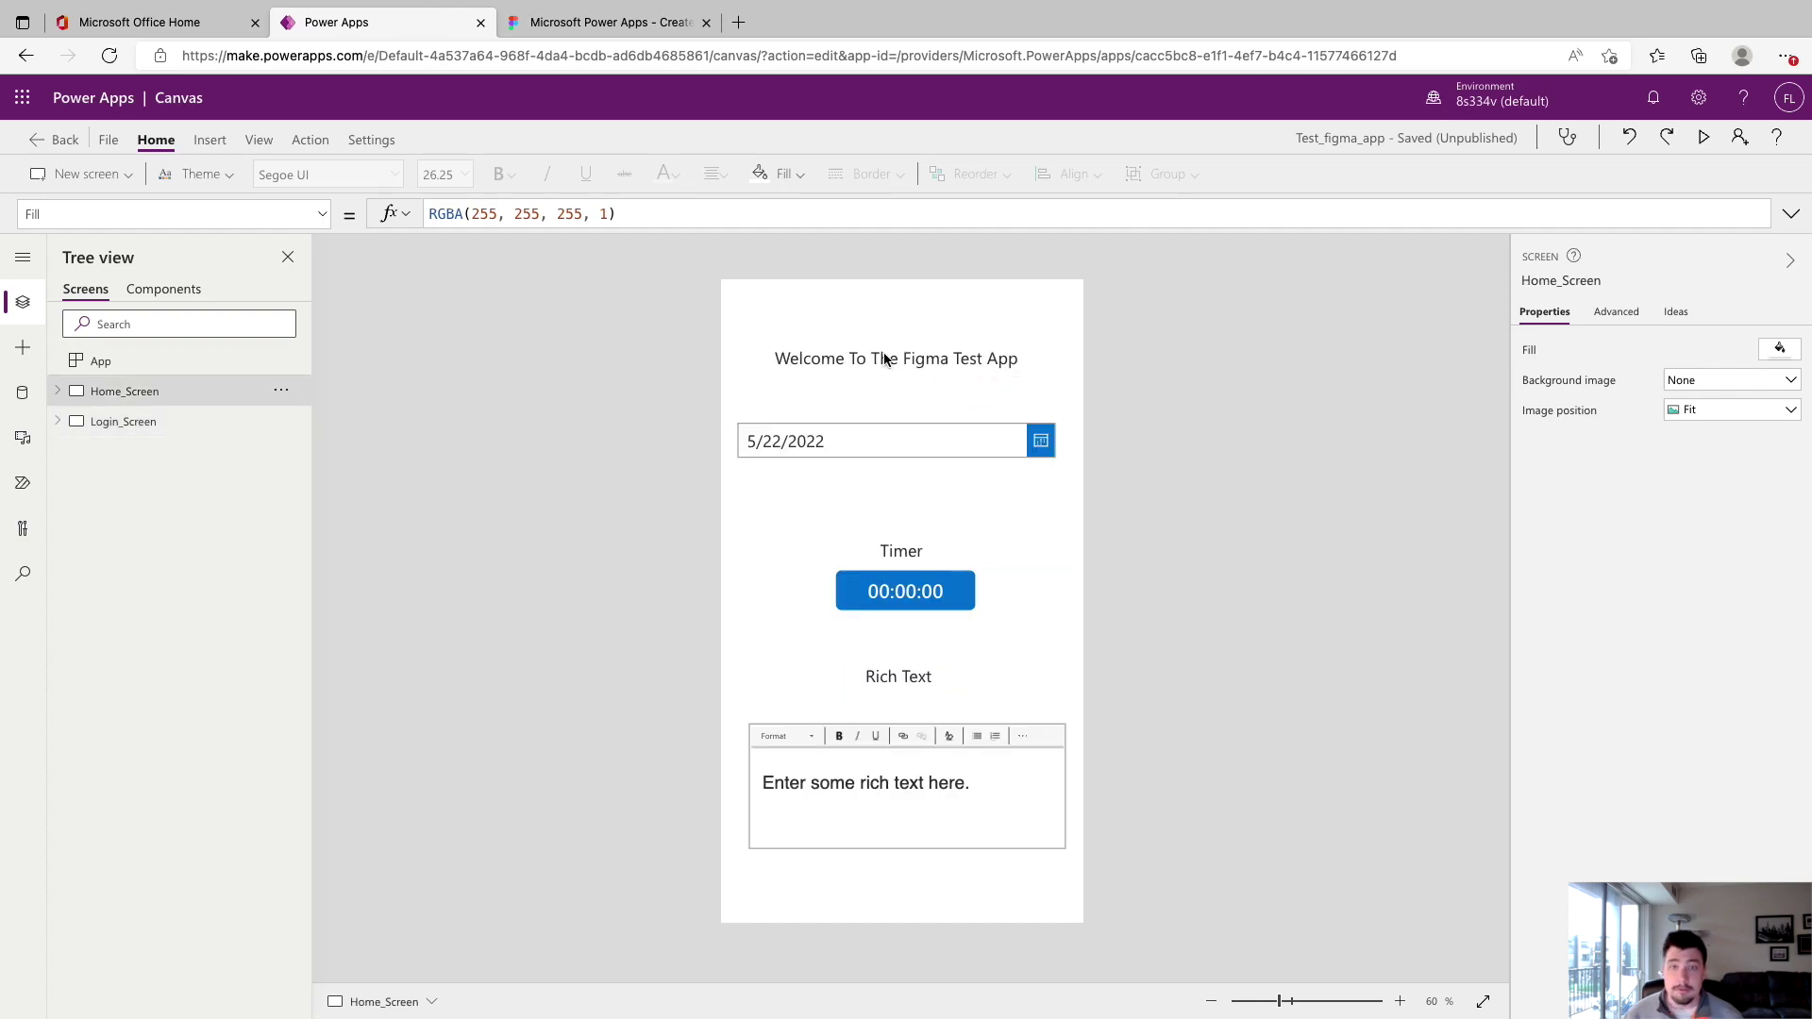